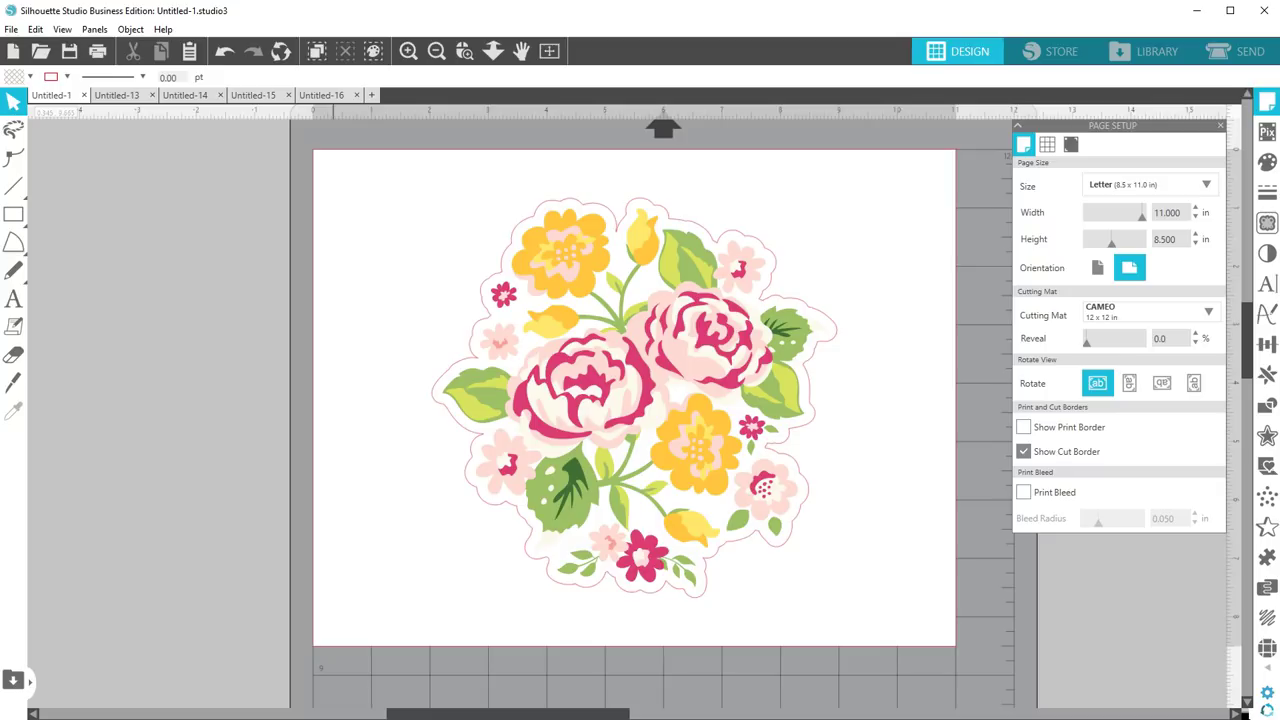
Delete the offset cut outline around the bouquet
left_click(570, 714)
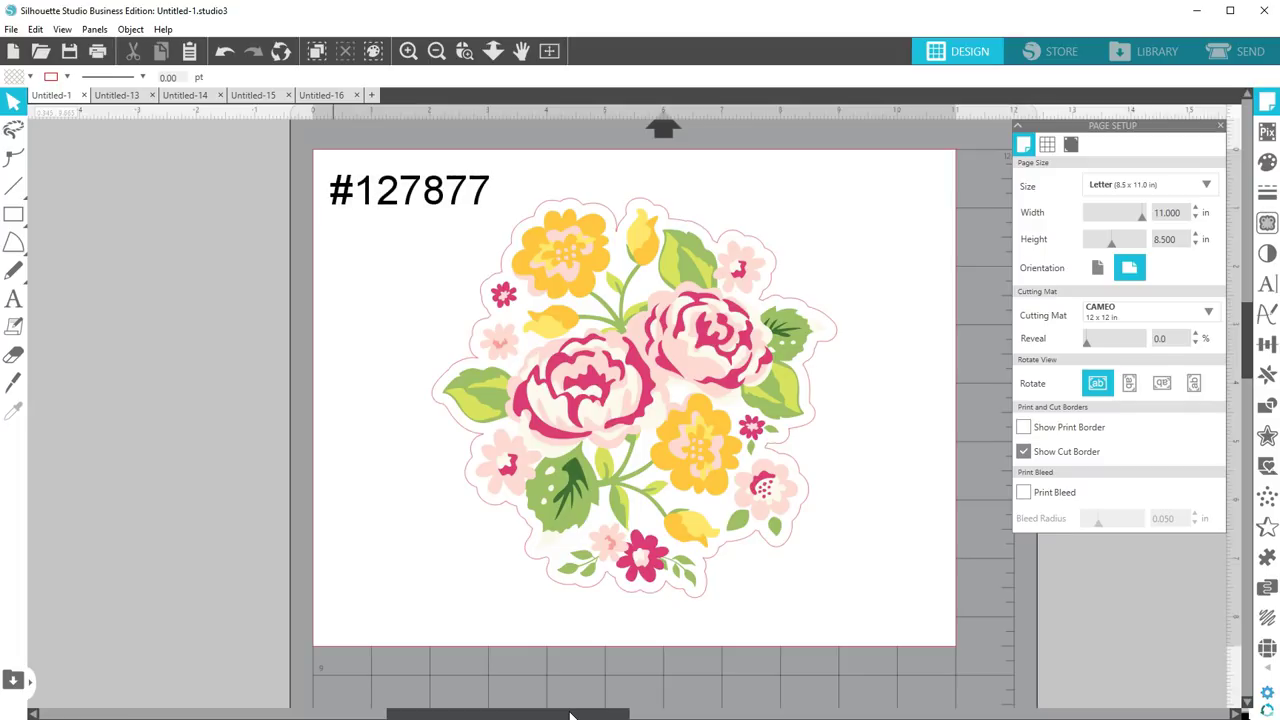
left_click(851, 332)
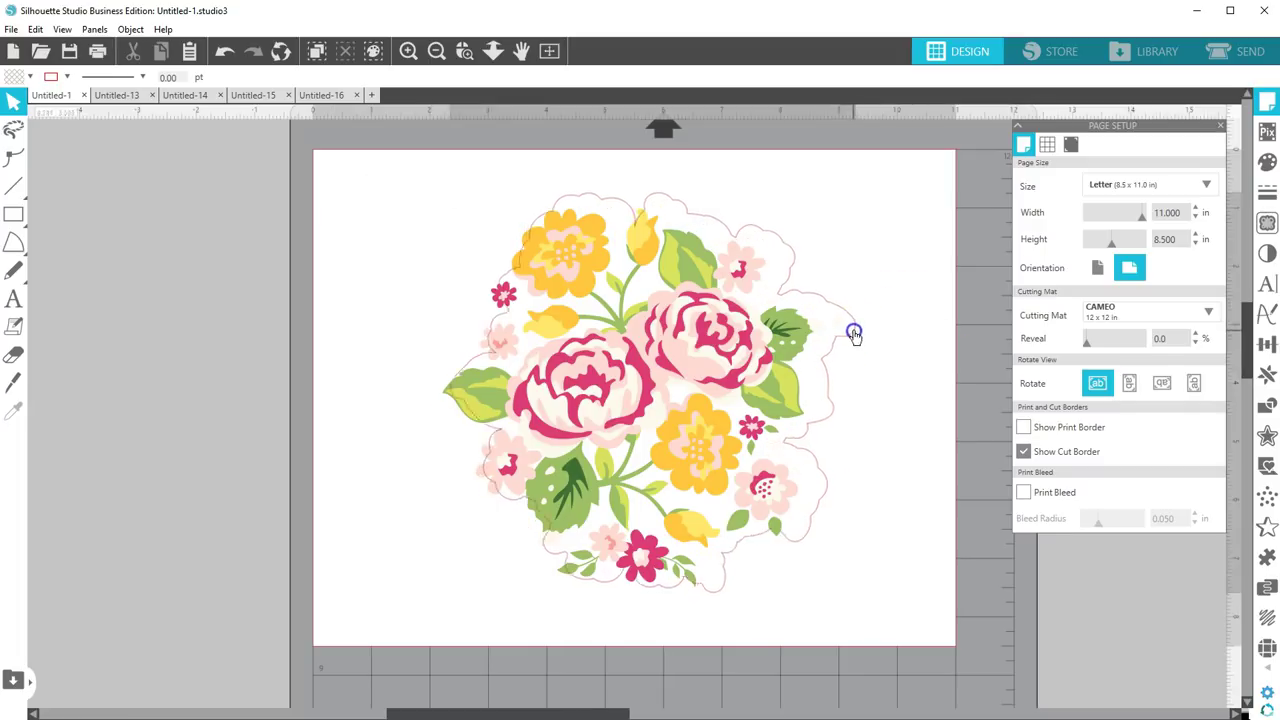
key("Delete")
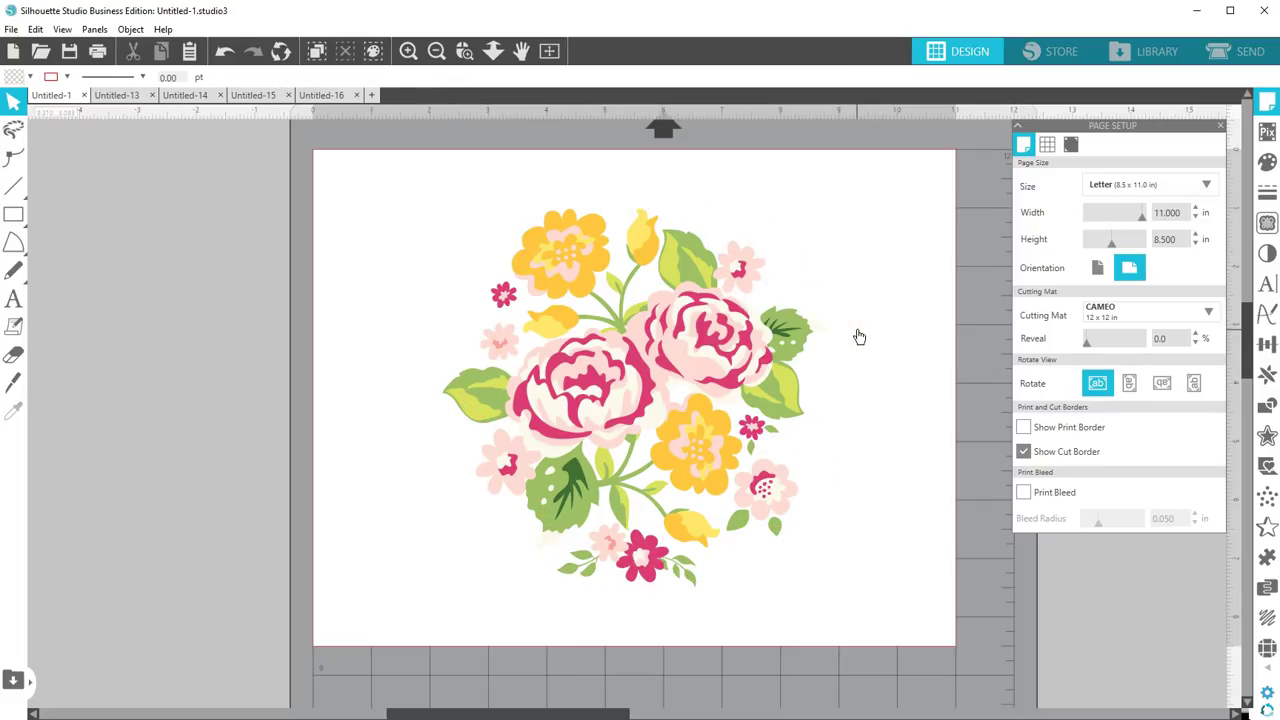
Check the page size and cutting mat, then show the Type 1 registration mark settings
left_click(1206, 187)
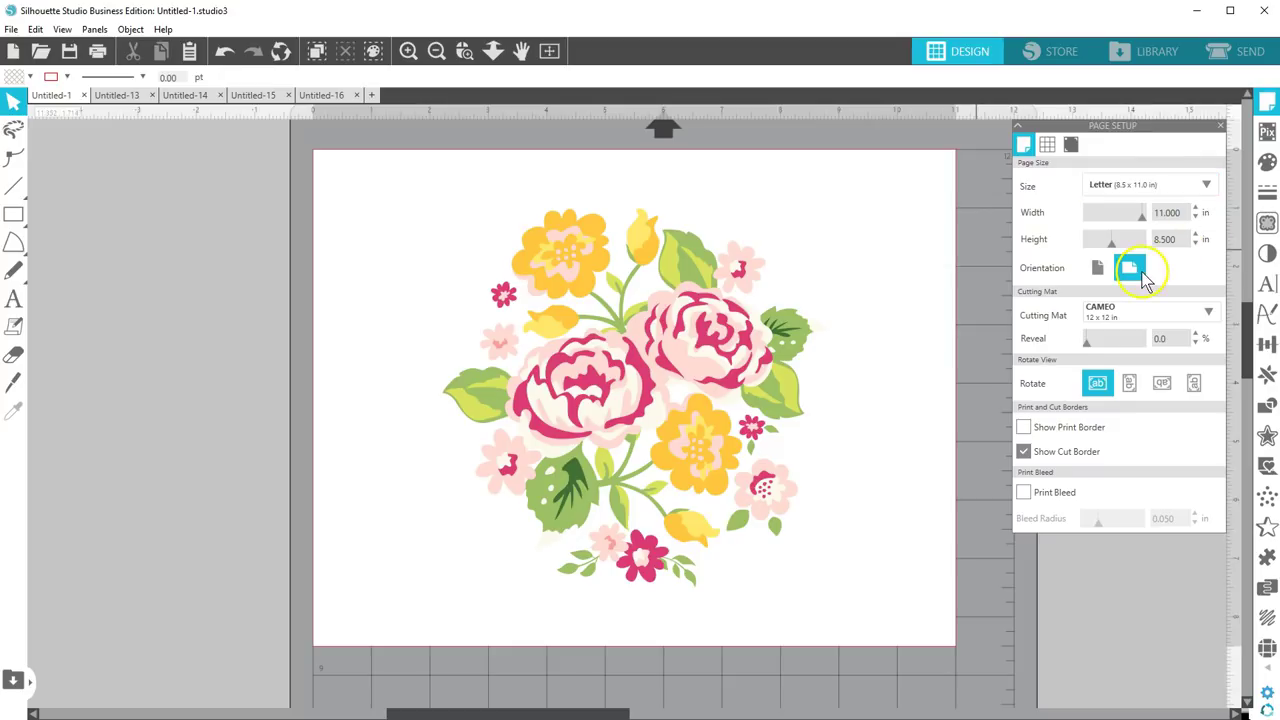
left_click(1208, 318)
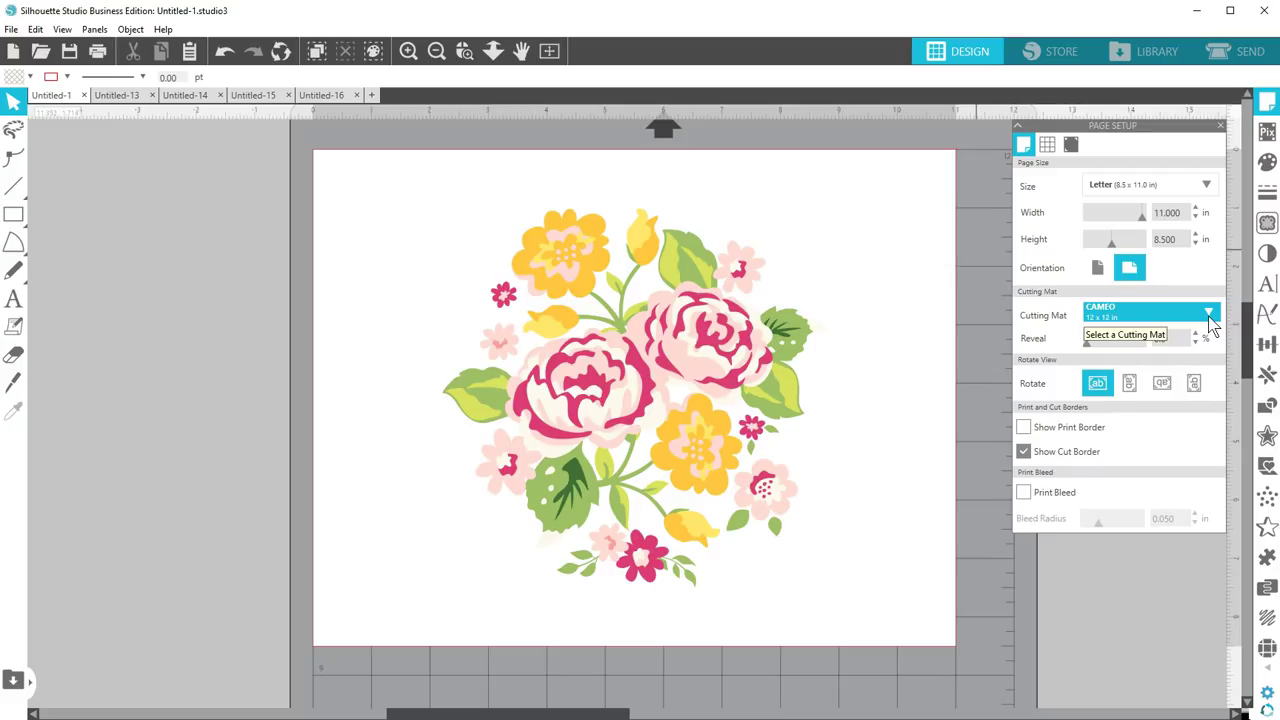
left_click(909, 335)
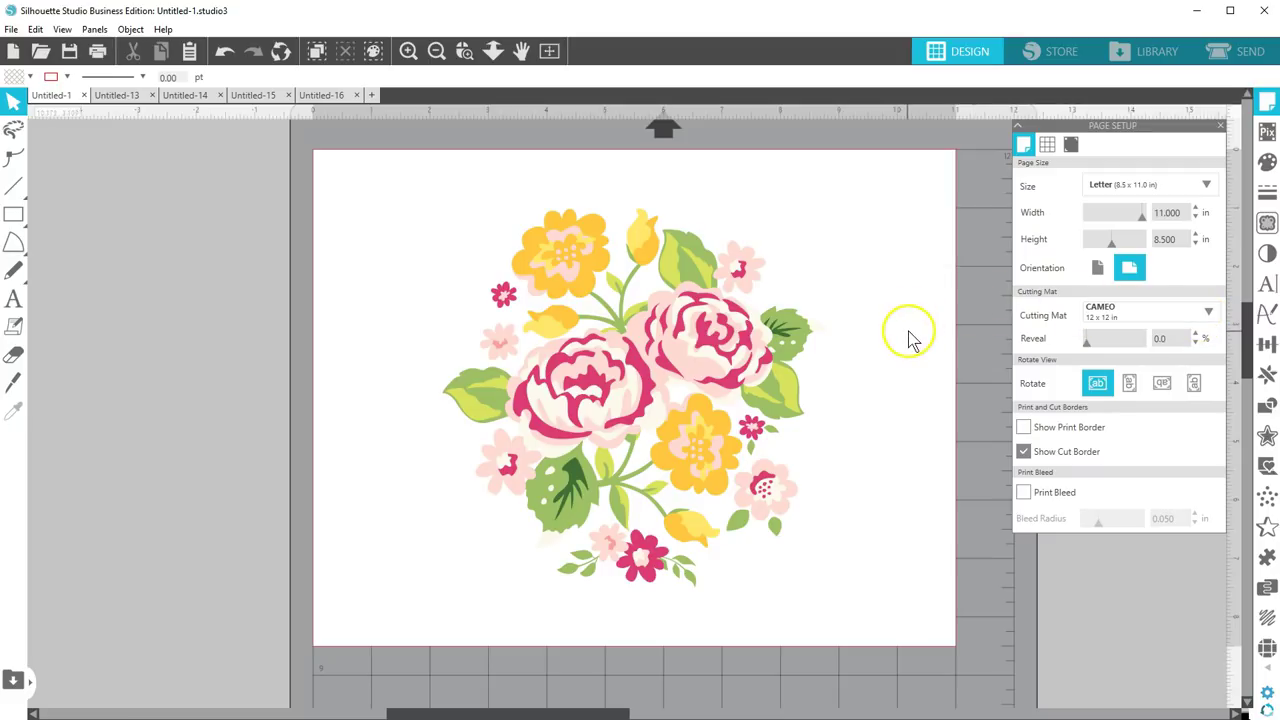
left_click(1185, 187)
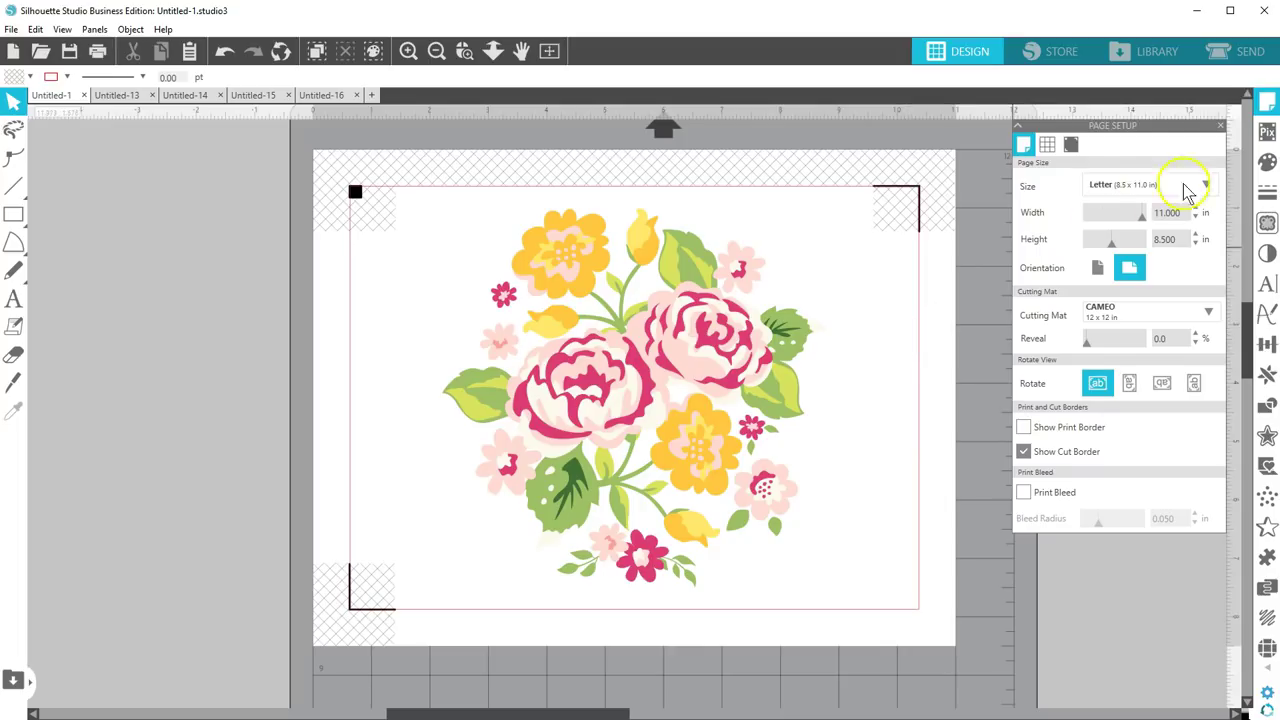
left_click(1072, 143)
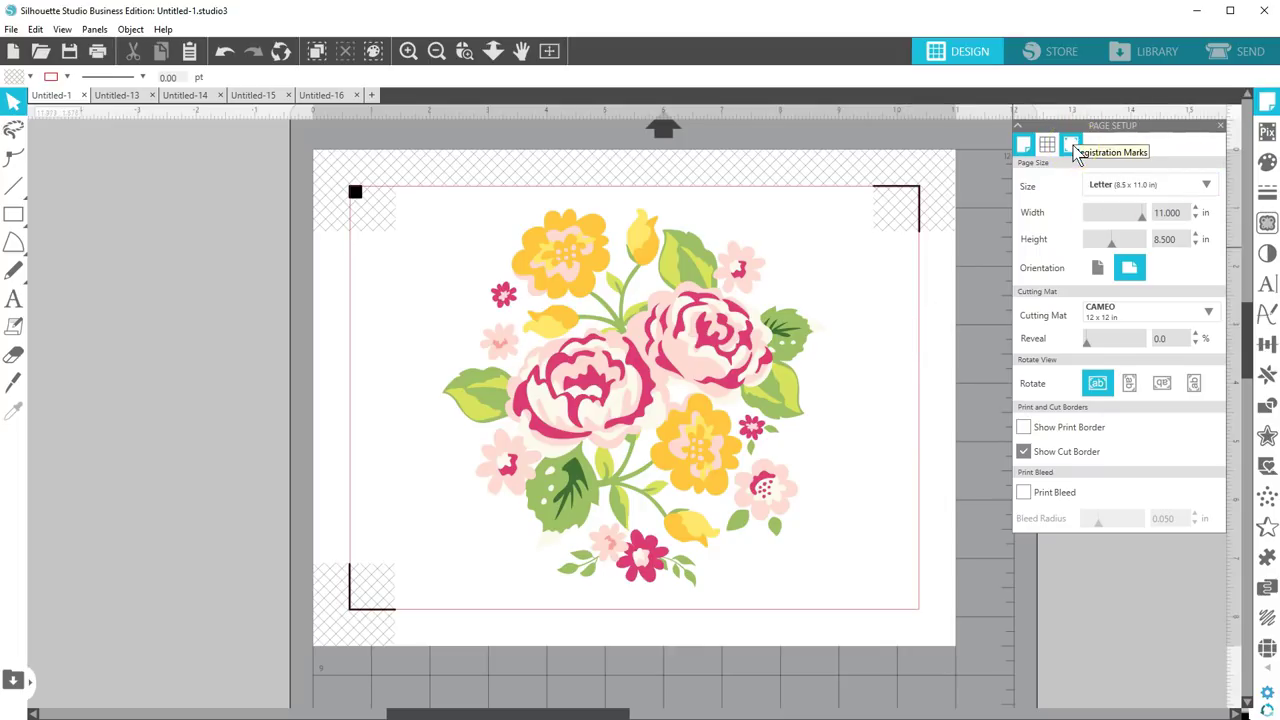
left_click(1072, 146)
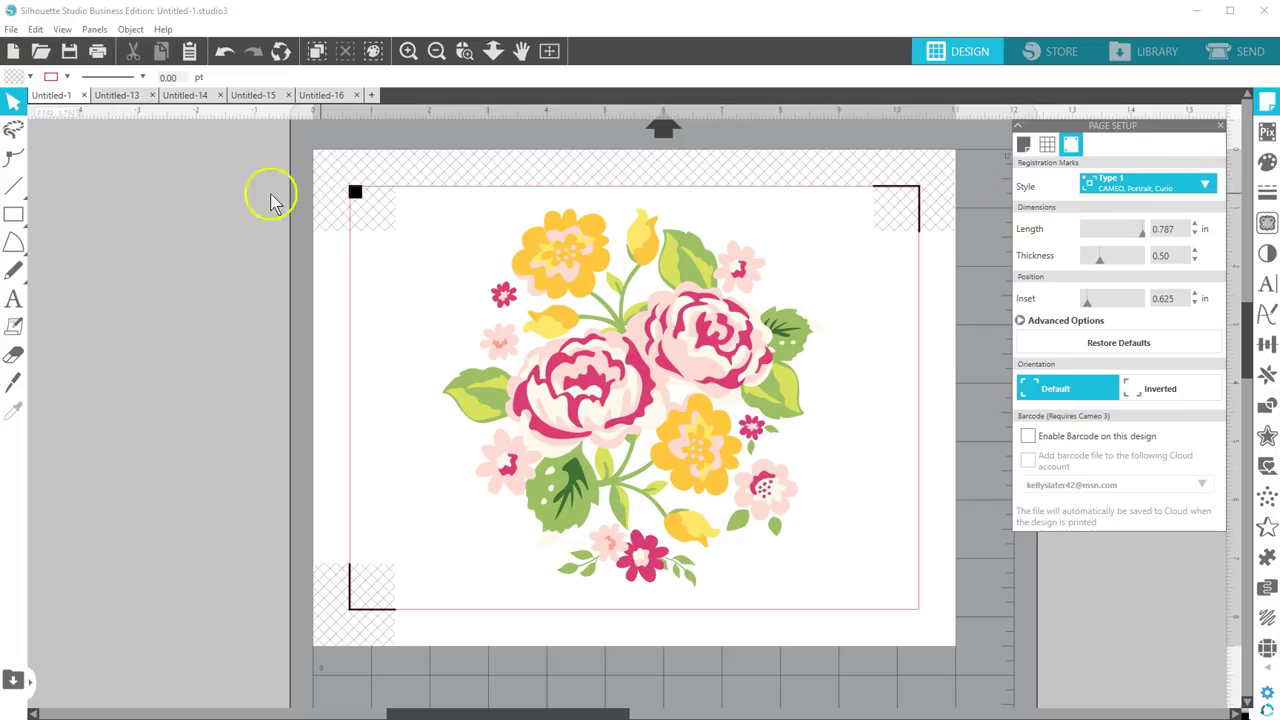
Draw a 4 × 5.25 in rectangle and move it off the page, left of the bouquet
left_click(18, 214)
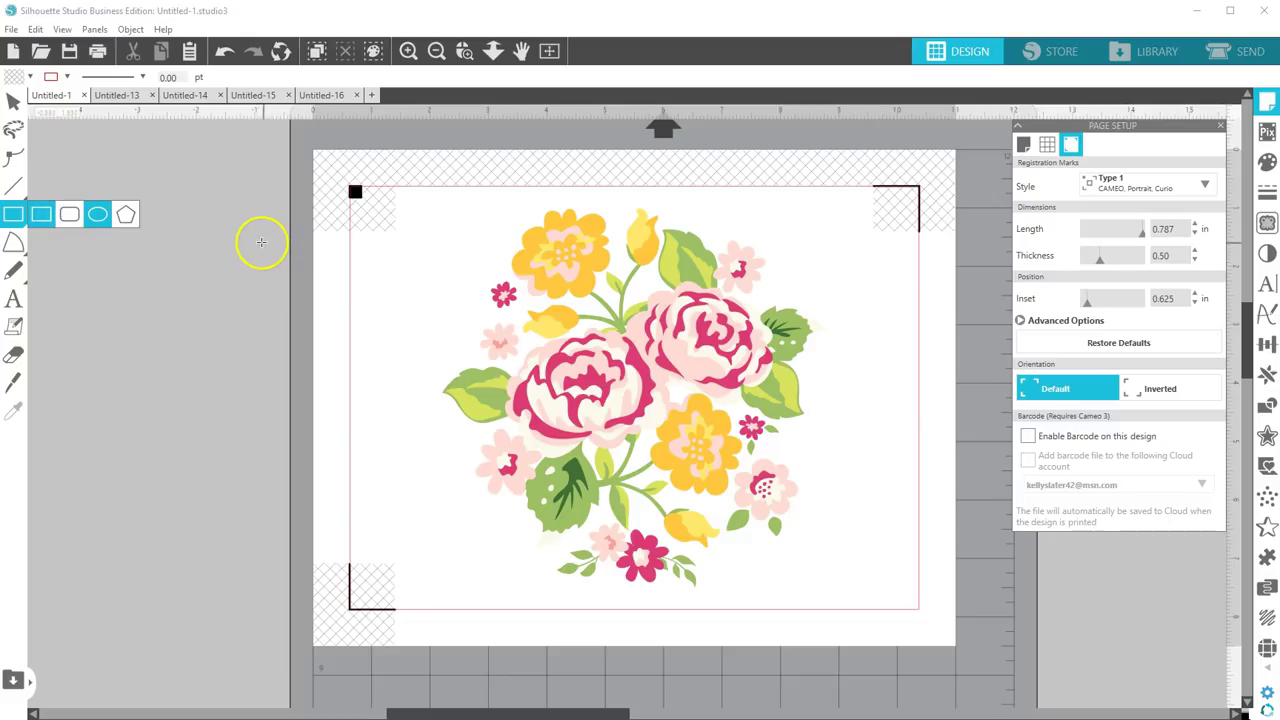
left_click_drag(262, 242, 463, 530)
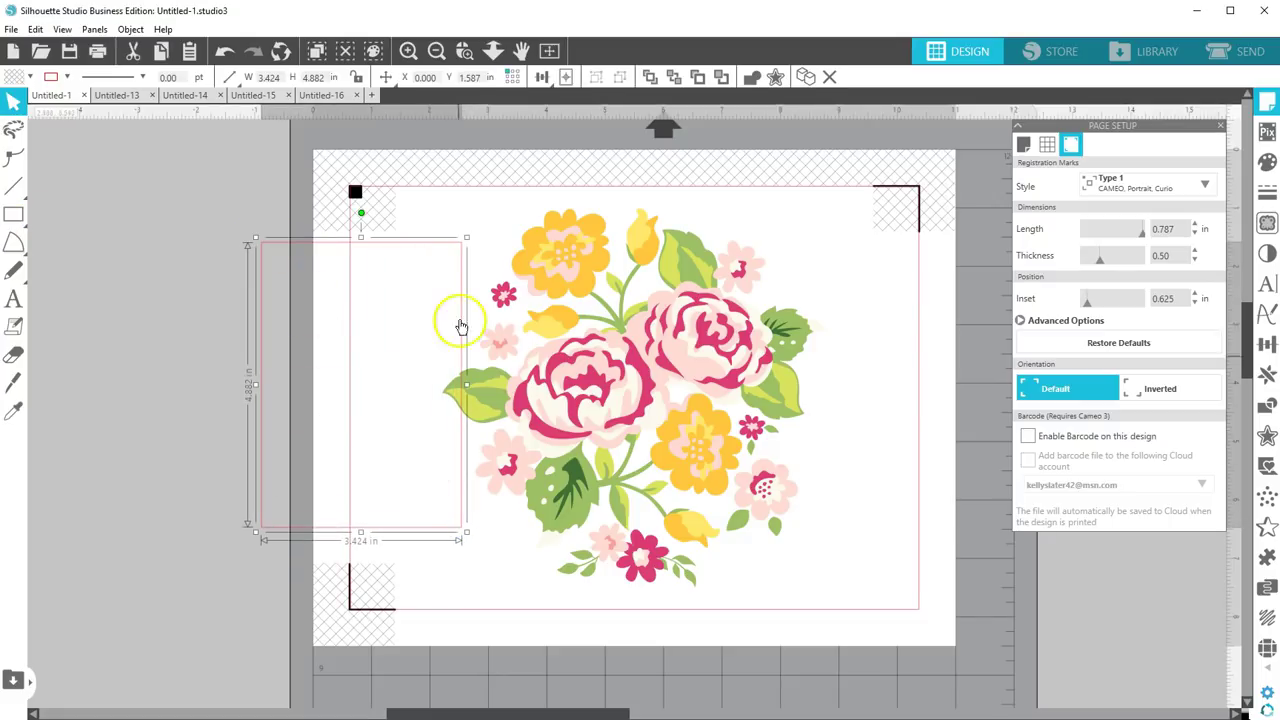
left_click(268, 78)
type("4.")
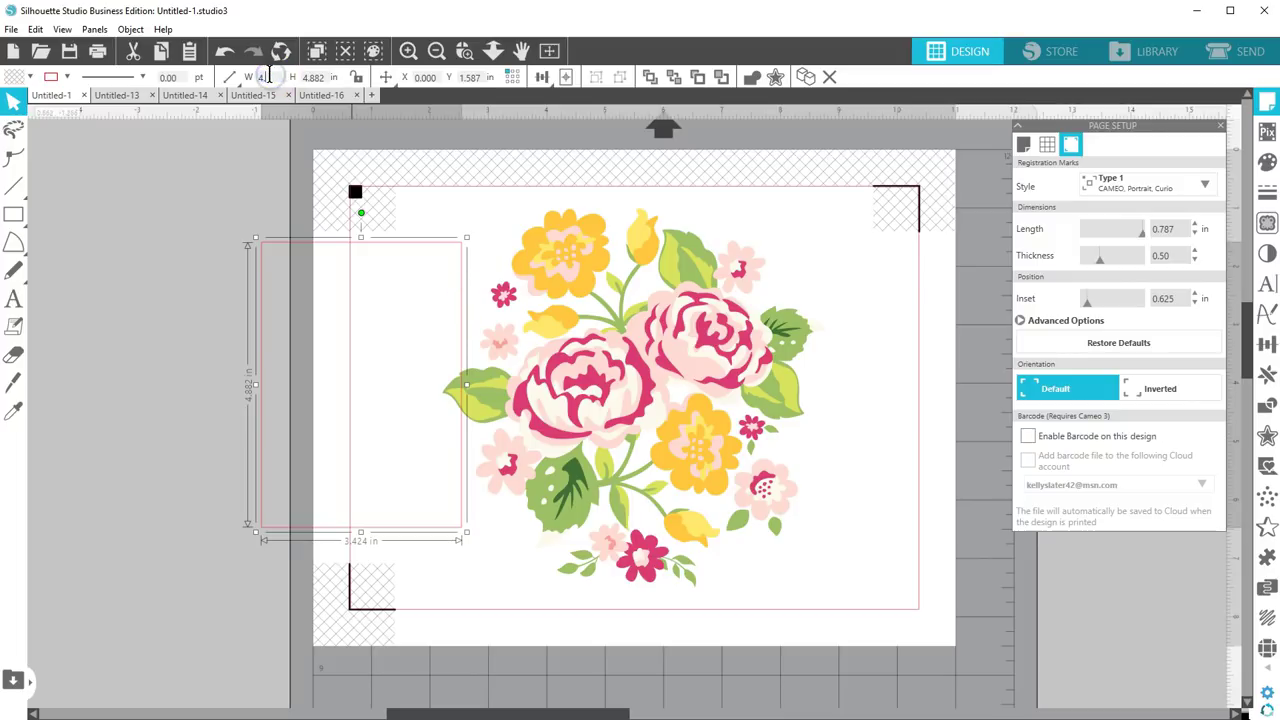
key("Return")
left_click(314, 77)
type("5.25")
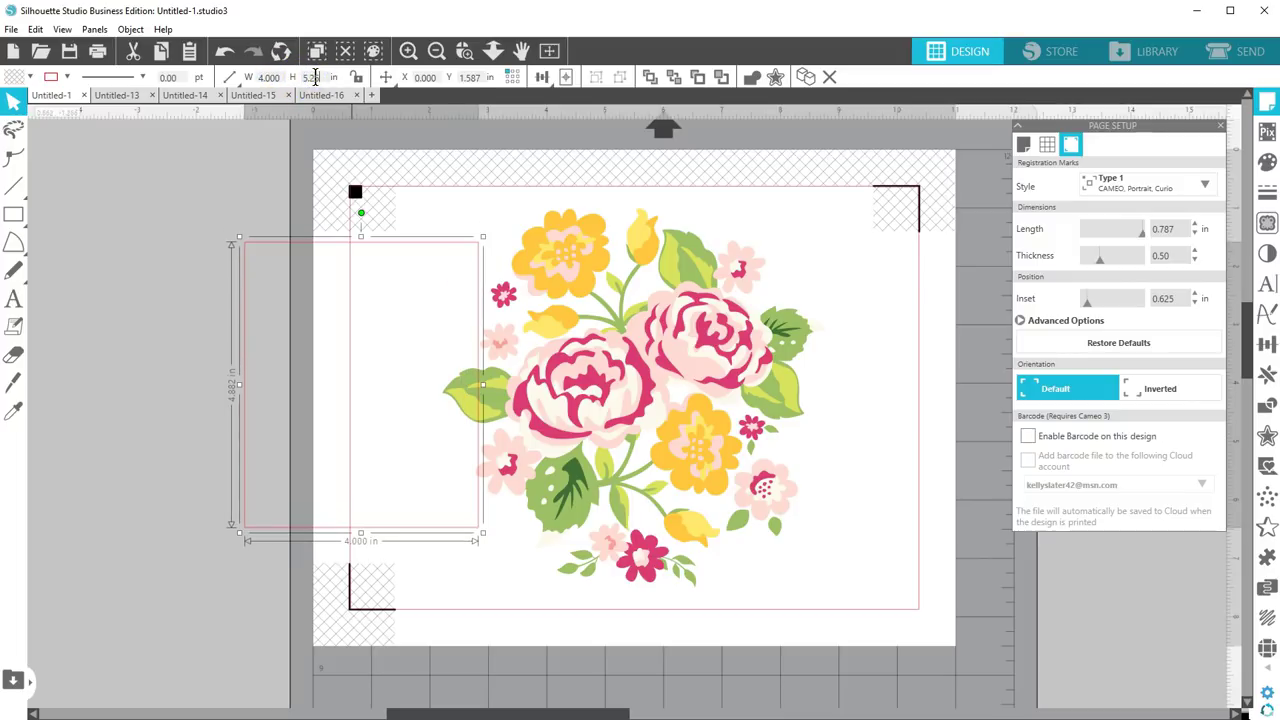
key("Return")
left_click_drag(406, 237, 207, 258)
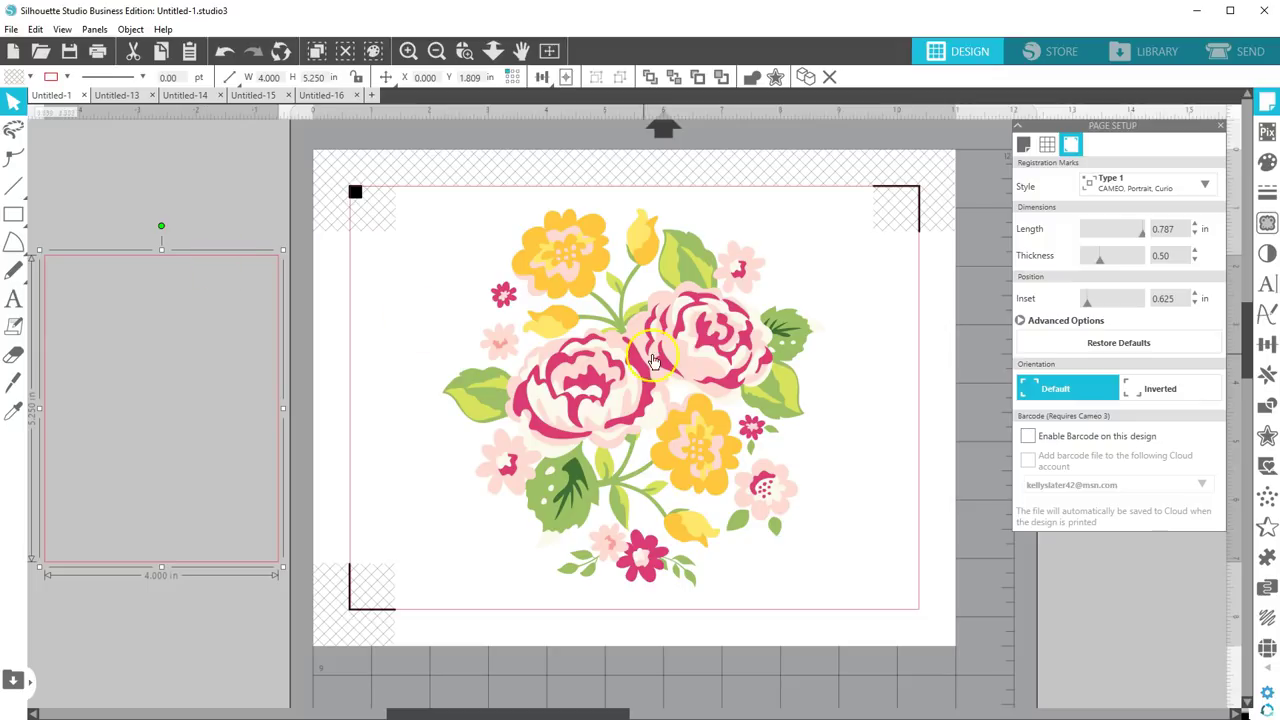
left_click(840, 383)
left_click(835, 388)
Give the bouquet pieces black outlines with a 0.00 pt line width
left_click(674, 370)
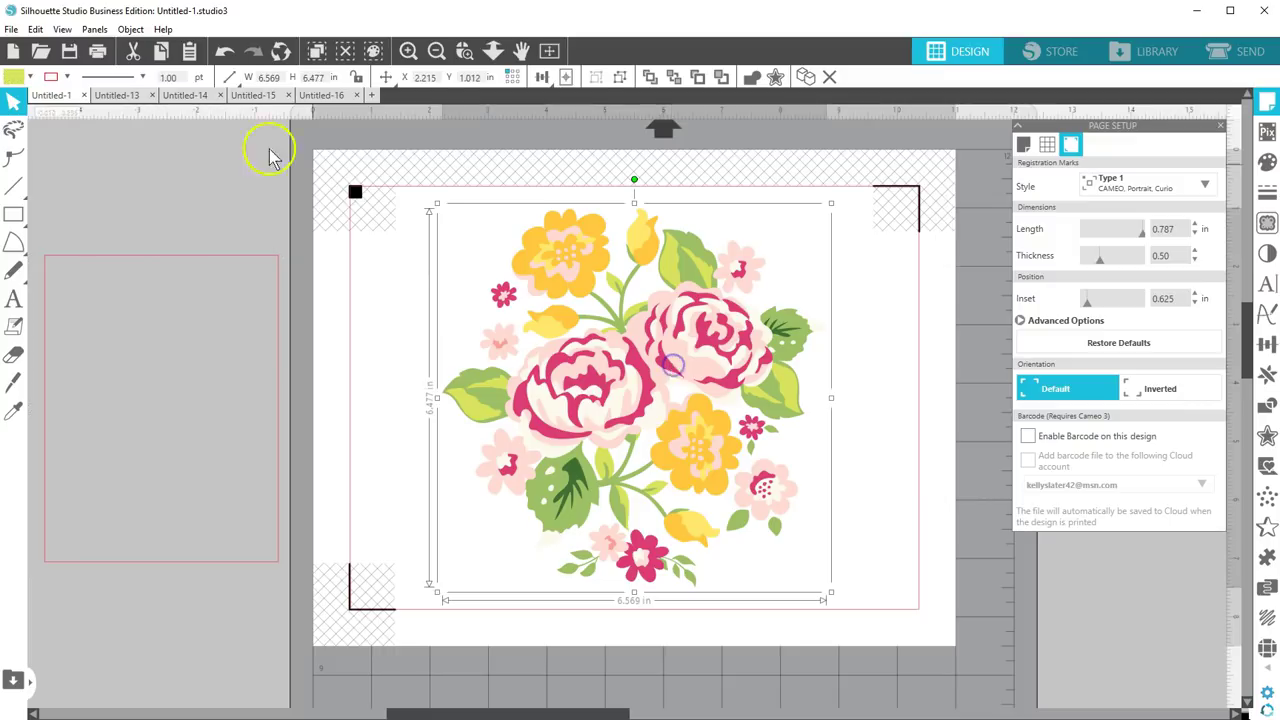
left_click(66, 77)
left_click(141, 109)
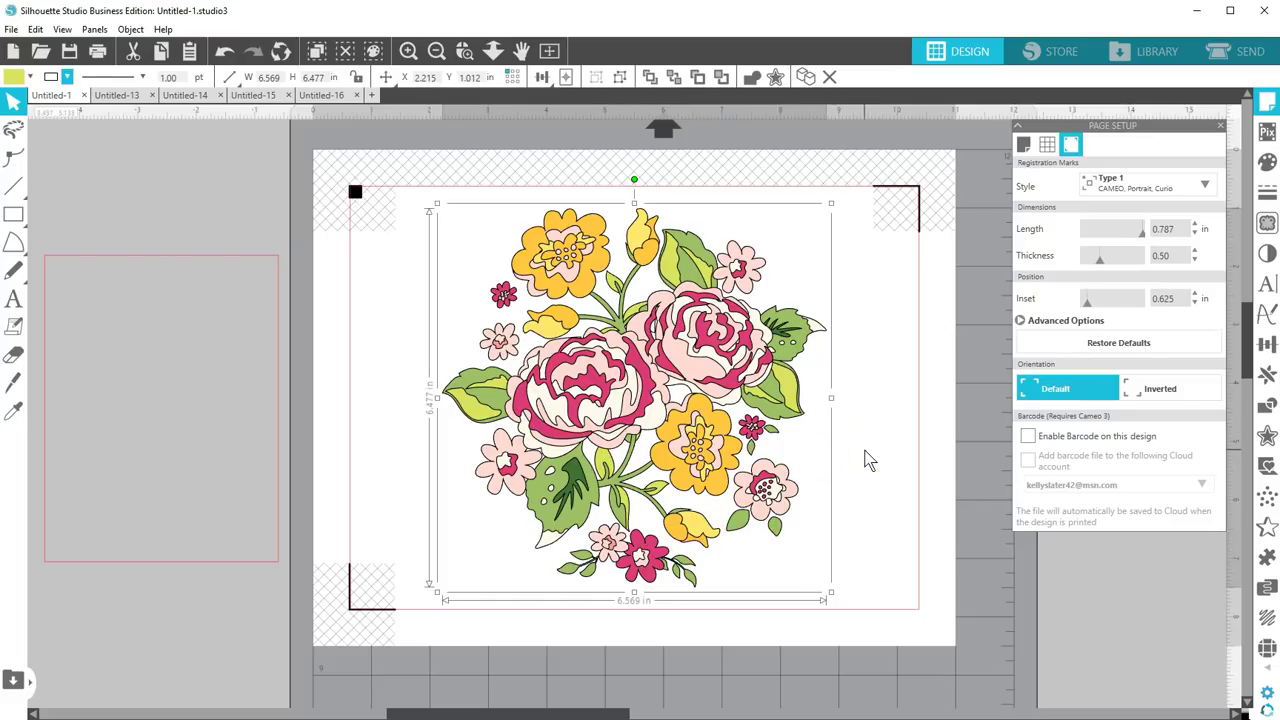
double_click(172, 77)
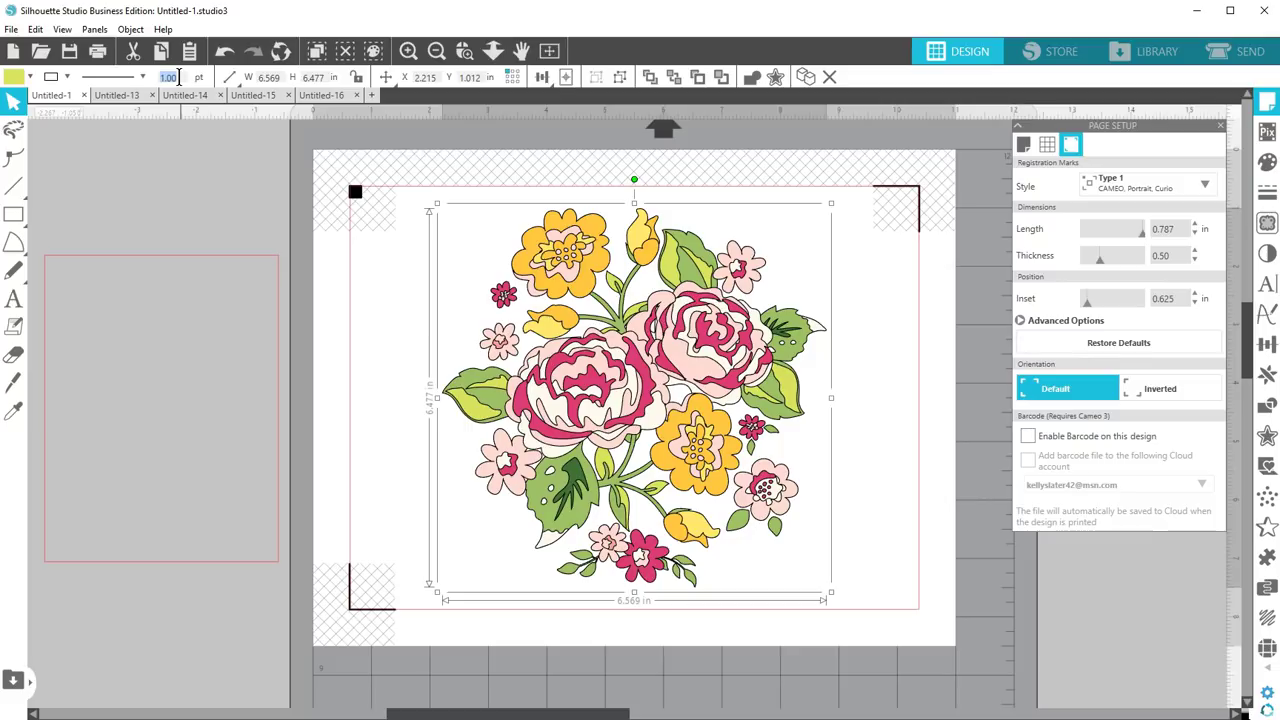
type("0.00")
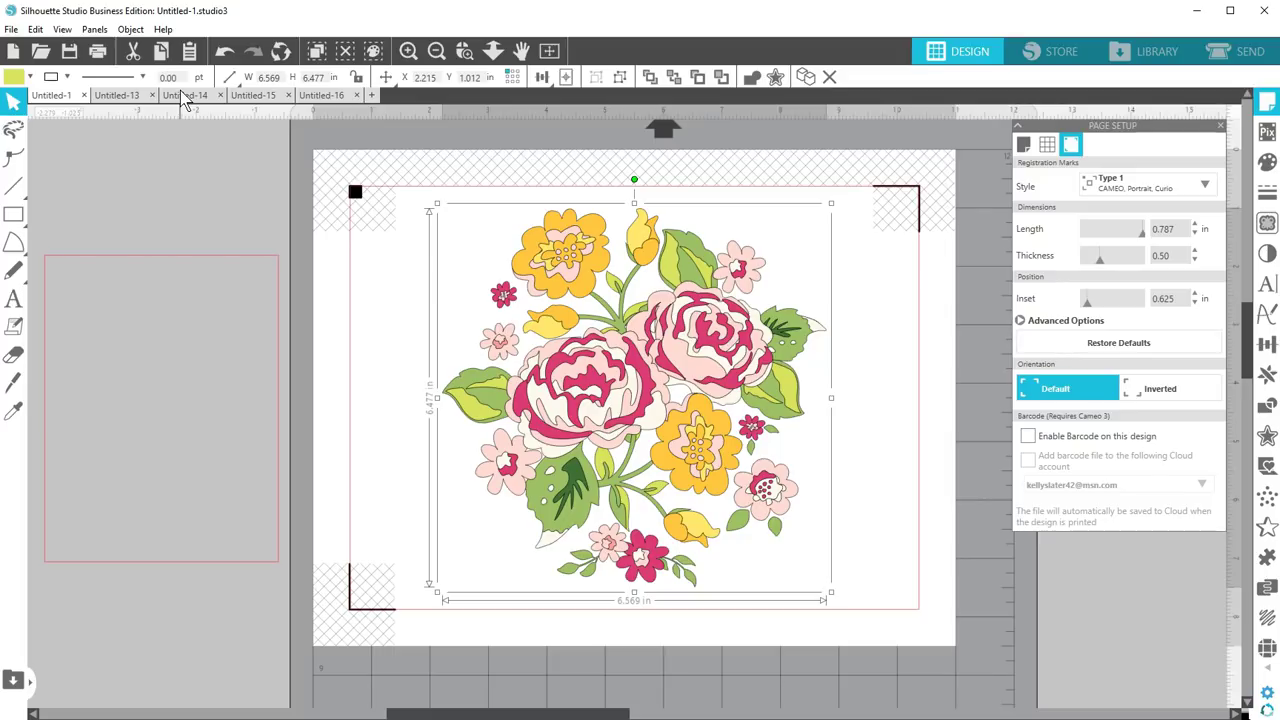
left_click(760, 375)
Zoom in, ungroup the bouquet, and move the cream leaf-tip piece to the leaf's lower left
left_click(464, 50)
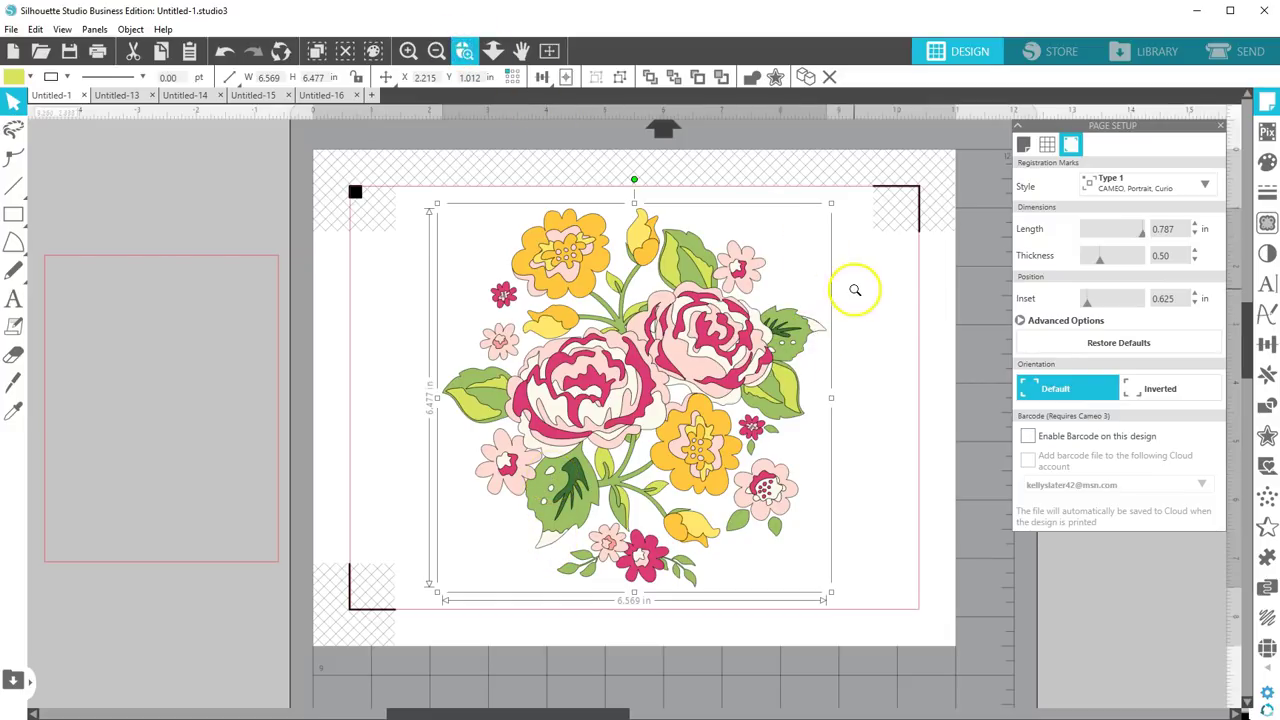
left_click_drag(852, 288, 514, 568)
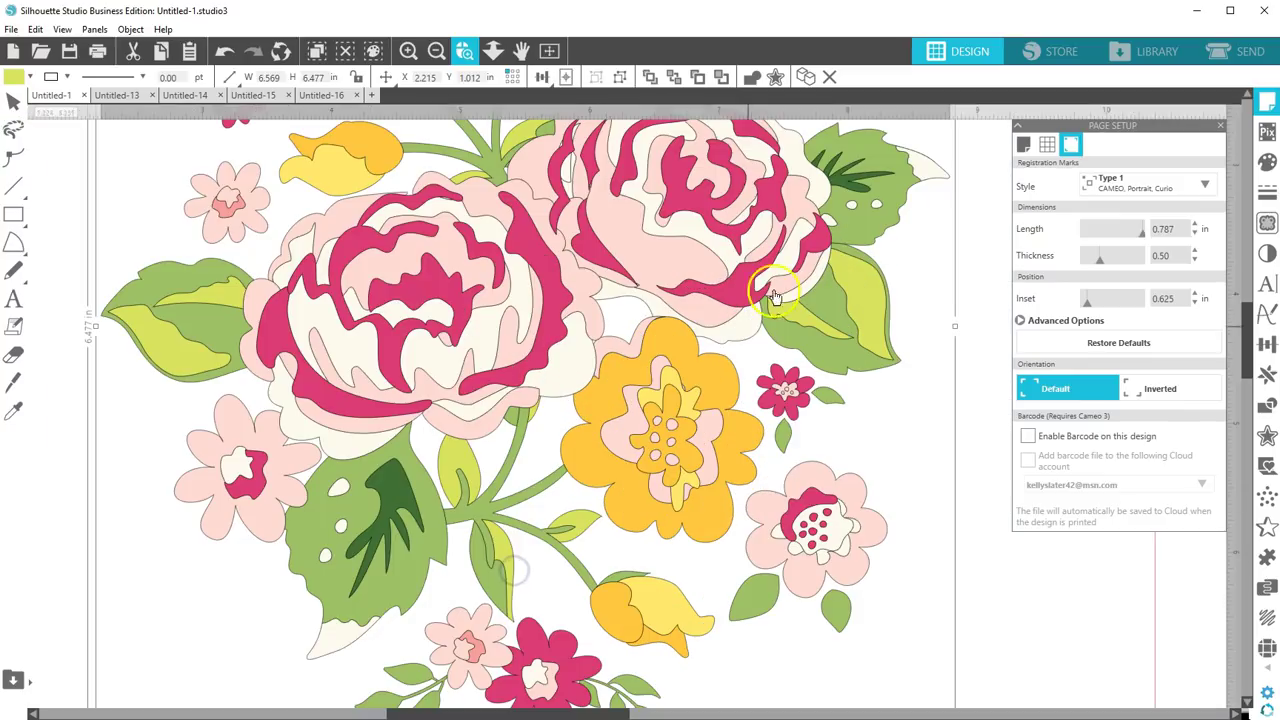
right_click(793, 245)
left_click(835, 482)
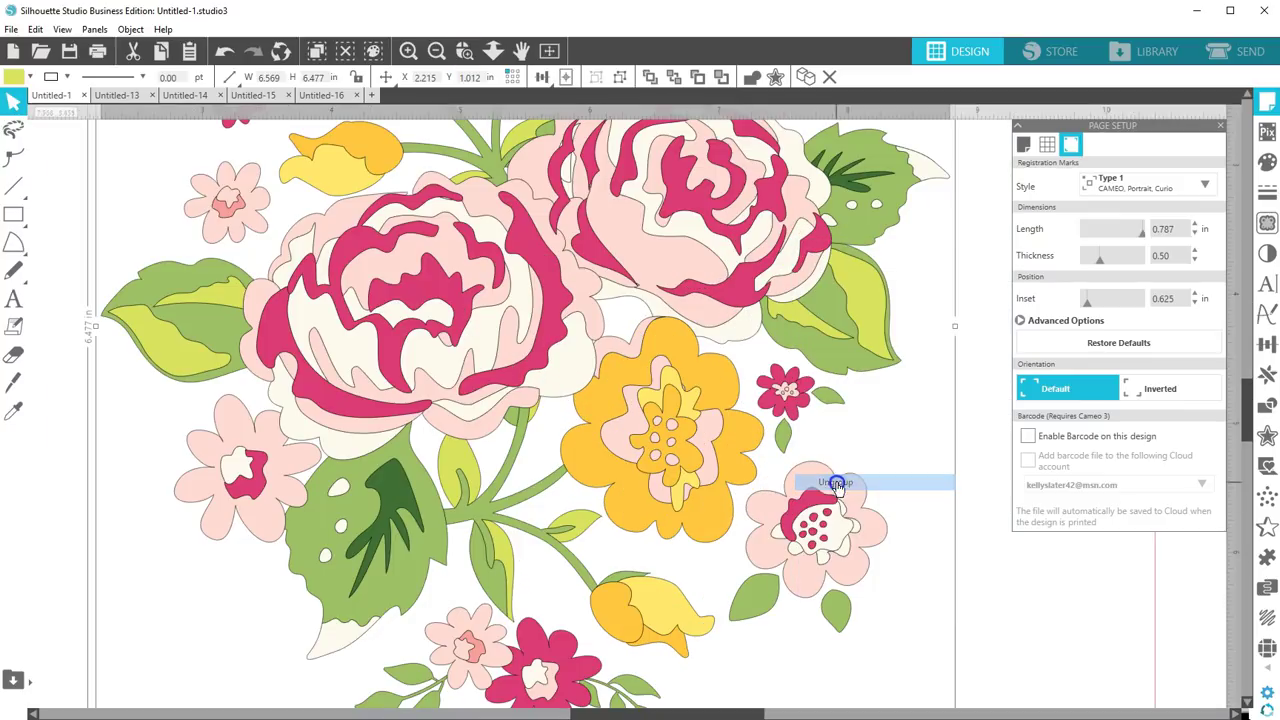
left_click(953, 157)
left_click(941, 177)
left_click_drag(923, 177, 334, 640)
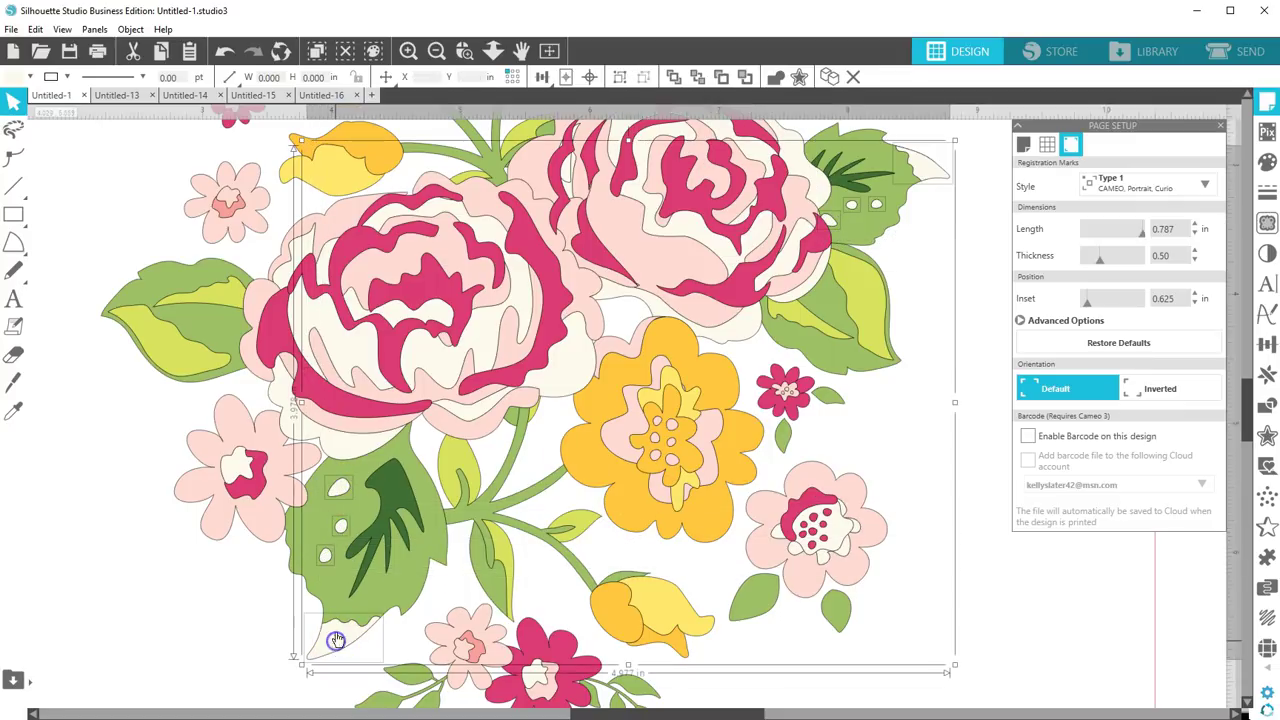
Fill the cream piece with the green leaf's sampled colour and regroup the bouquet
left_click(31, 77)
left_click(150, 101)
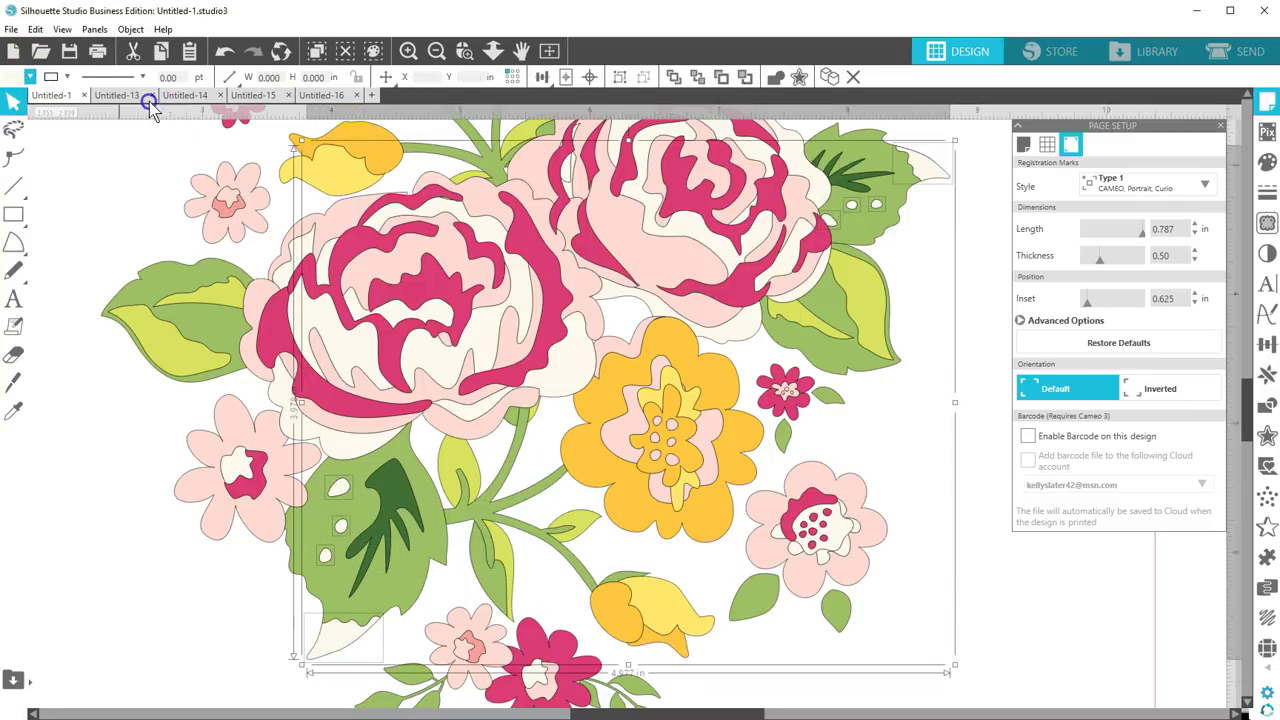
left_click(858, 272)
left_click(549, 50)
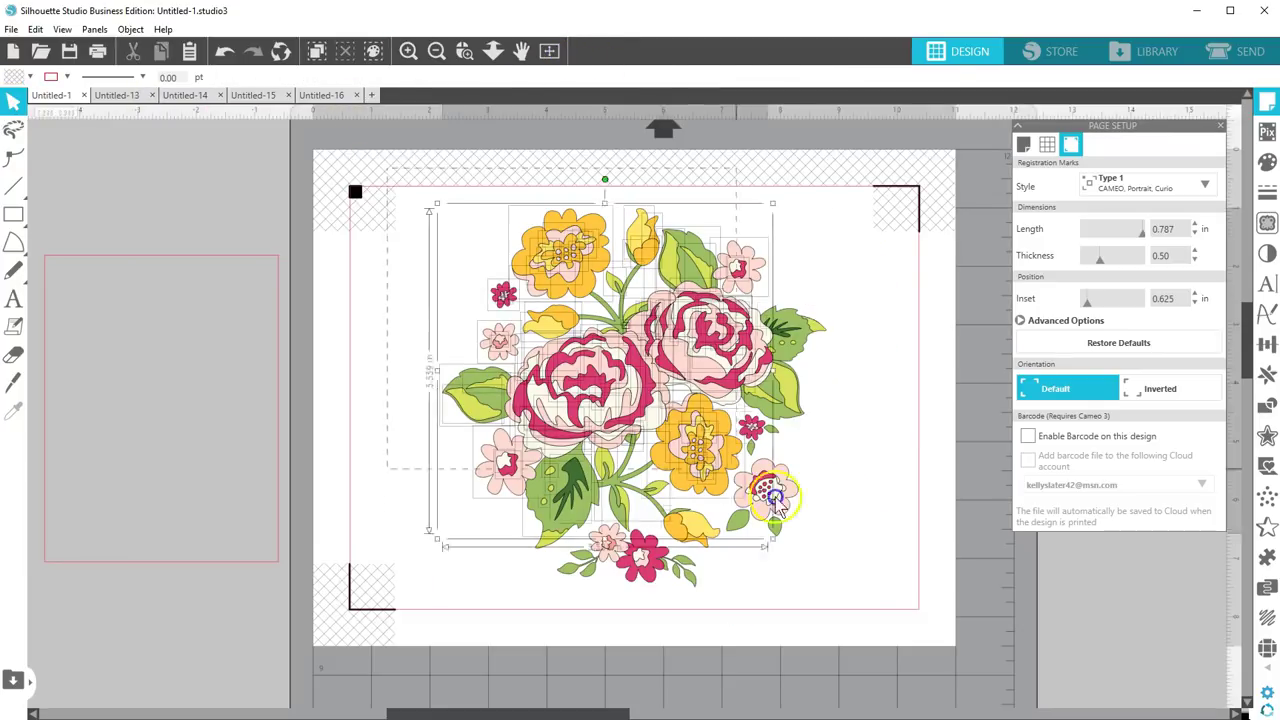
left_click(619, 77)
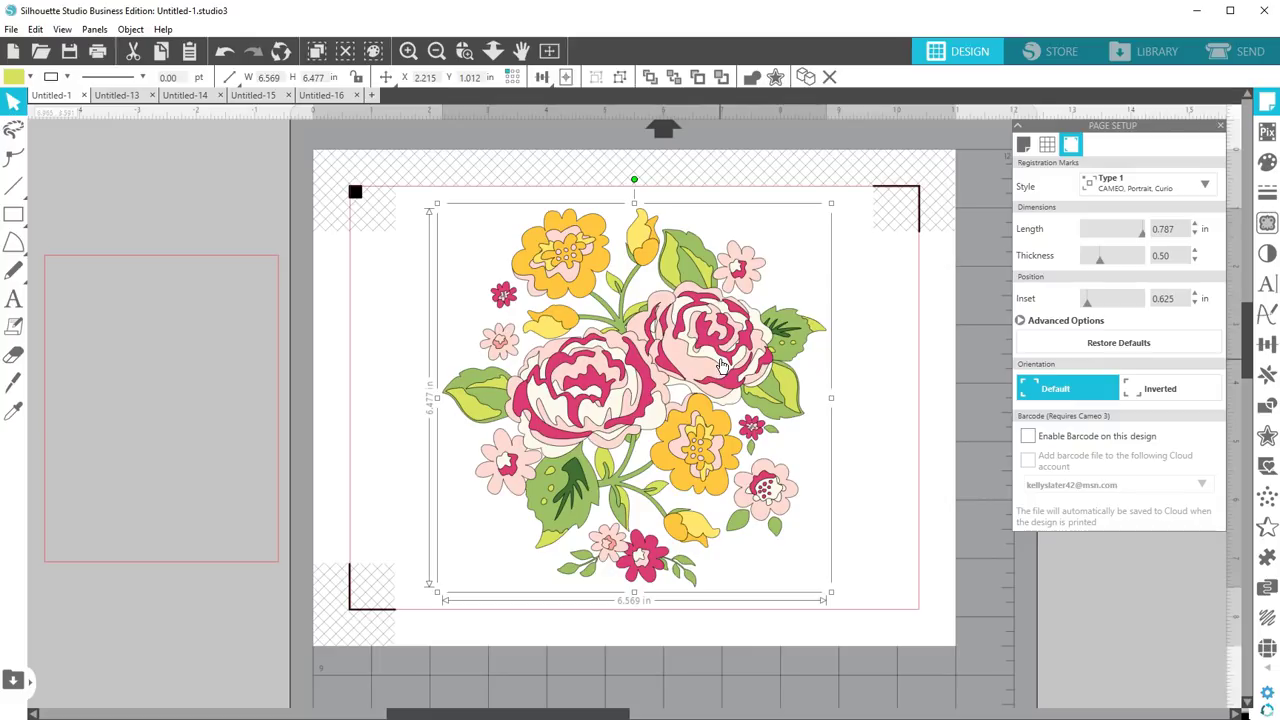
Duplicate the bouquet and remove the outlines from the copy on the page
left_click(802, 80)
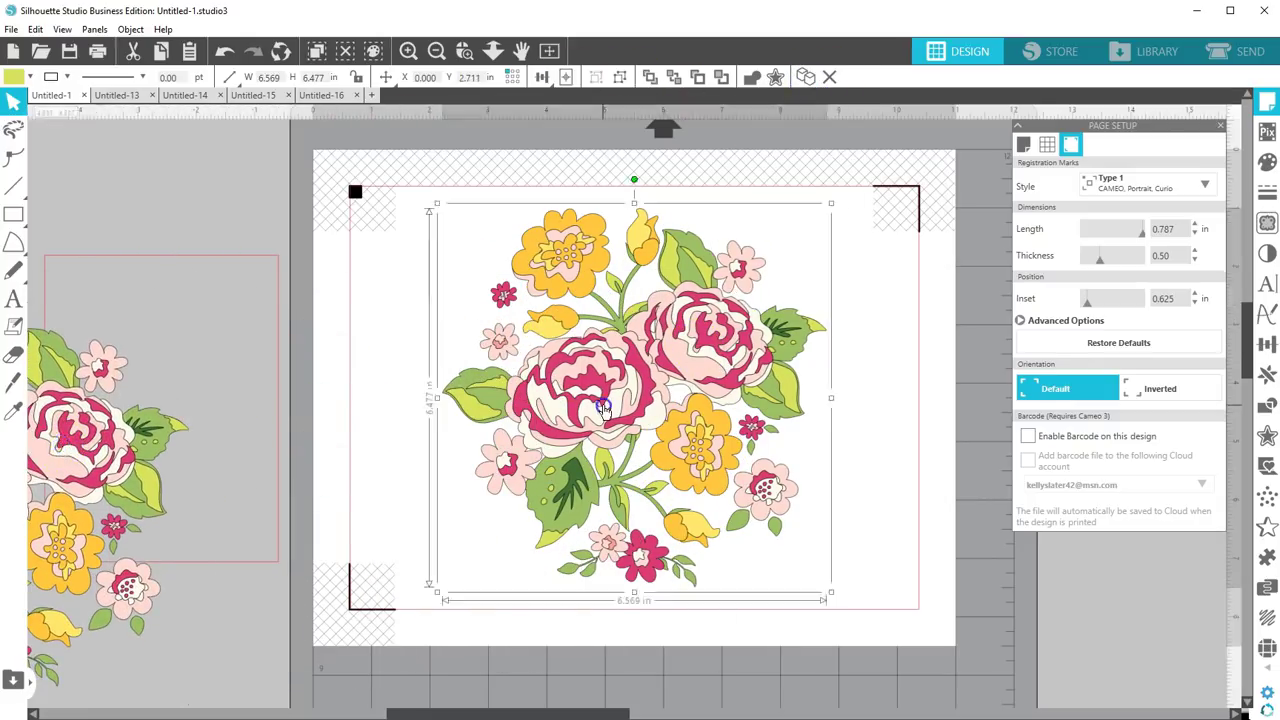
left_click(66, 76)
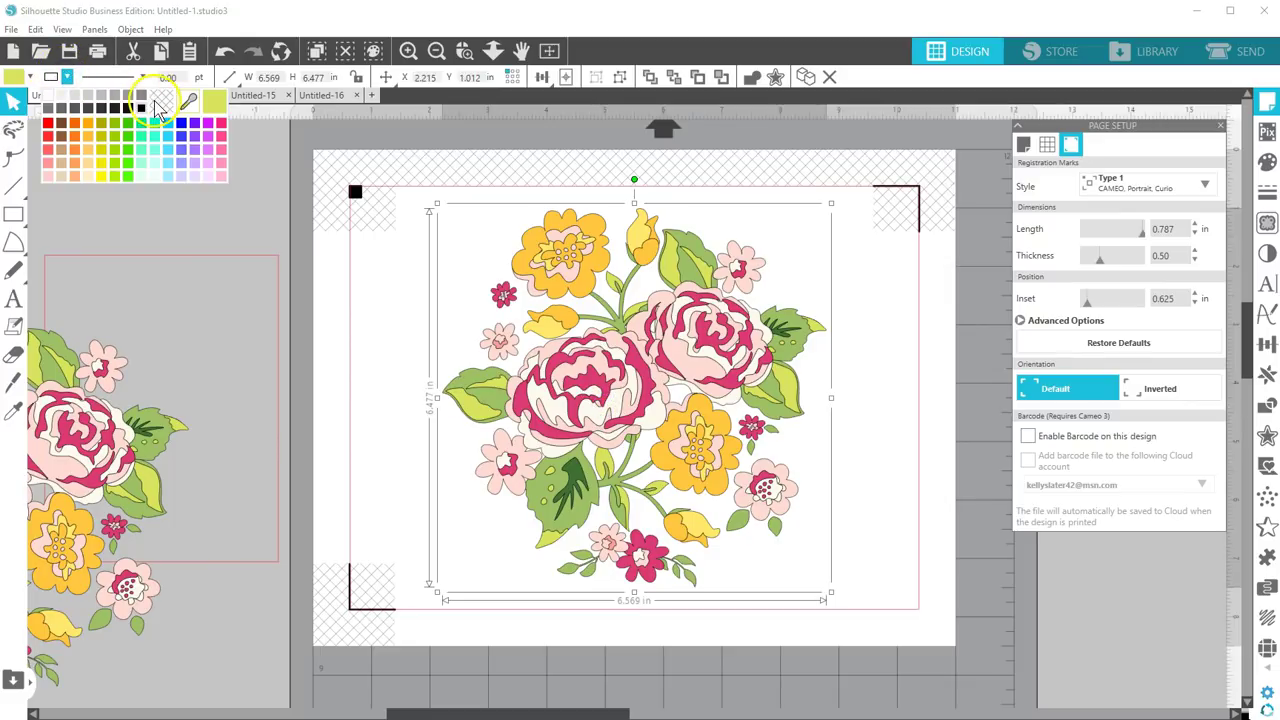
left_click(157, 107)
left_click(886, 323)
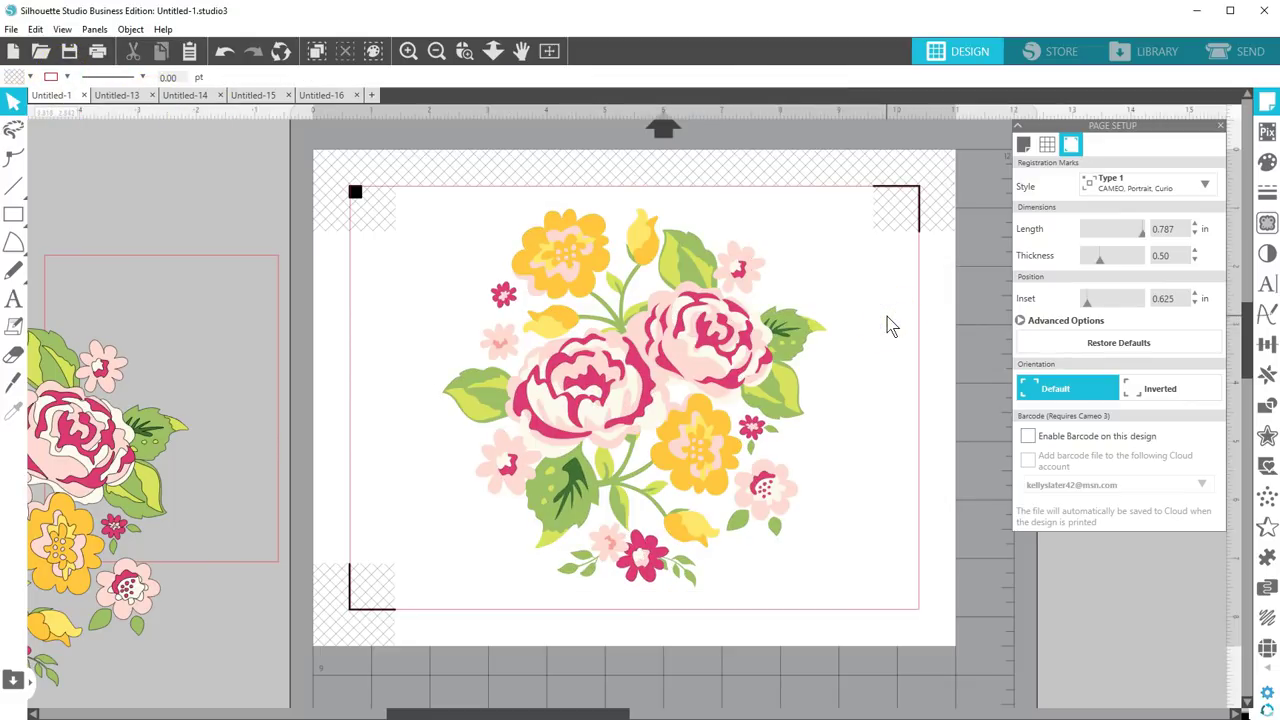
left_click(746, 373)
left_click(823, 391)
Trace the whole bouquet area with the threshold raised to 95%
left_click(1268, 224)
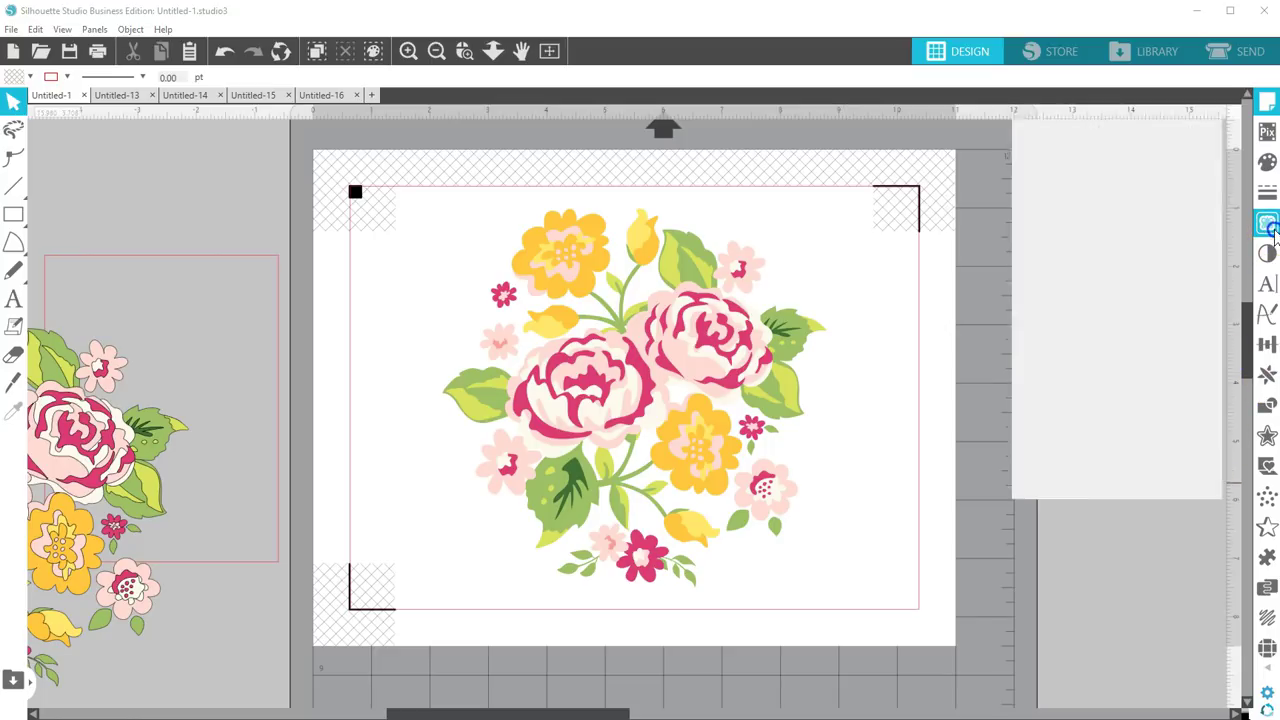
left_click(1134, 187)
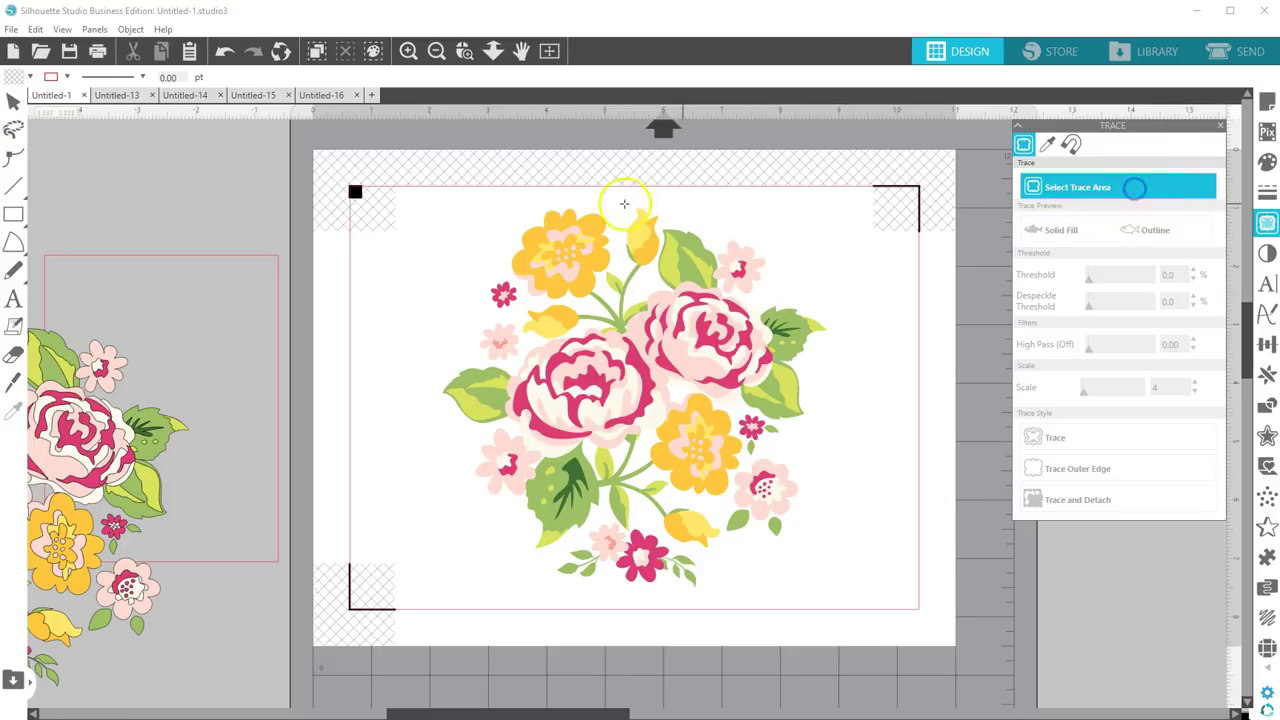
mouse_move(430, 194)
left_mouse_down()
mouse_move(757, 549)
mouse_move(840, 606)
left_mouse_up()
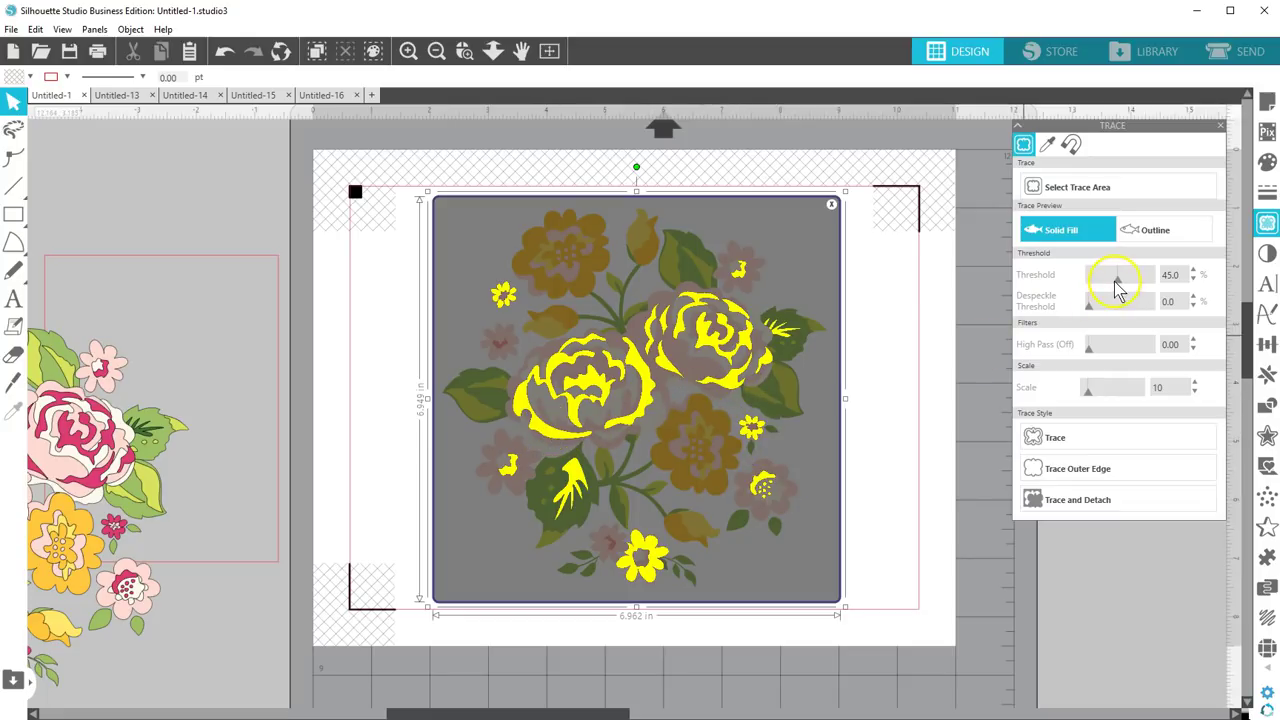
left_click_drag(1117, 283, 1143, 283)
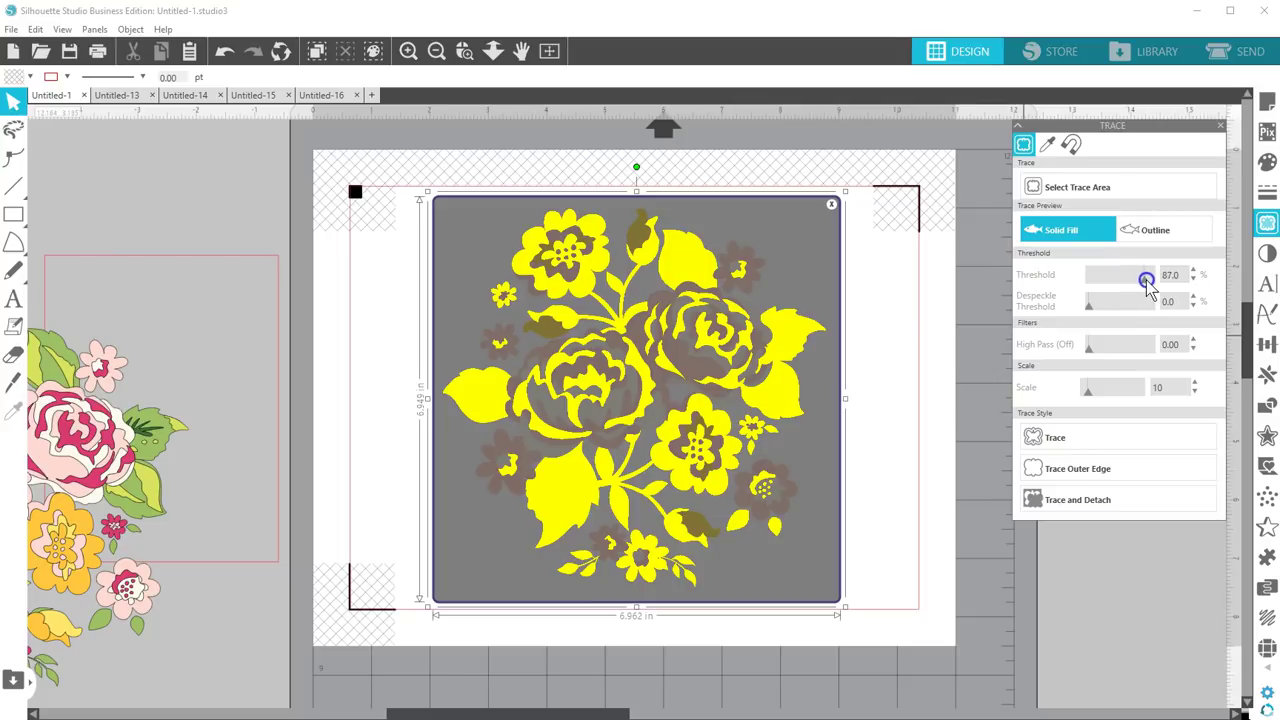
left_click_drag(1146, 282, 1148, 277)
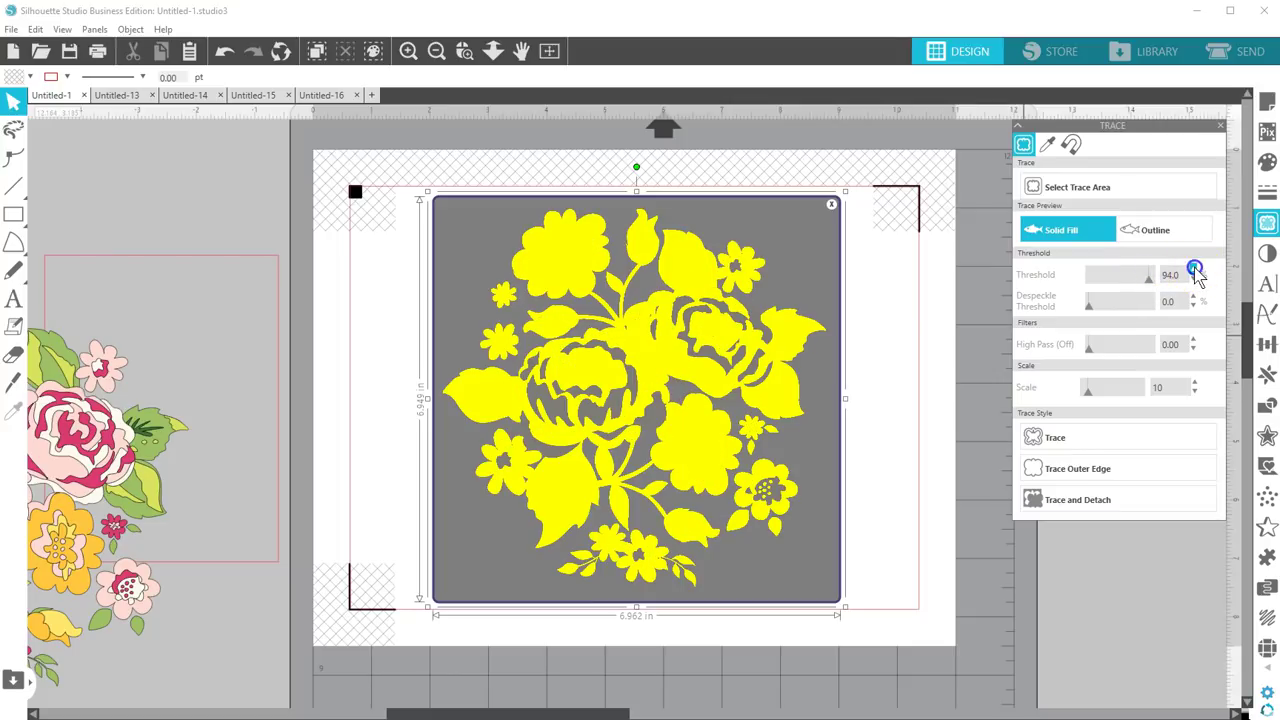
left_click(1194, 271)
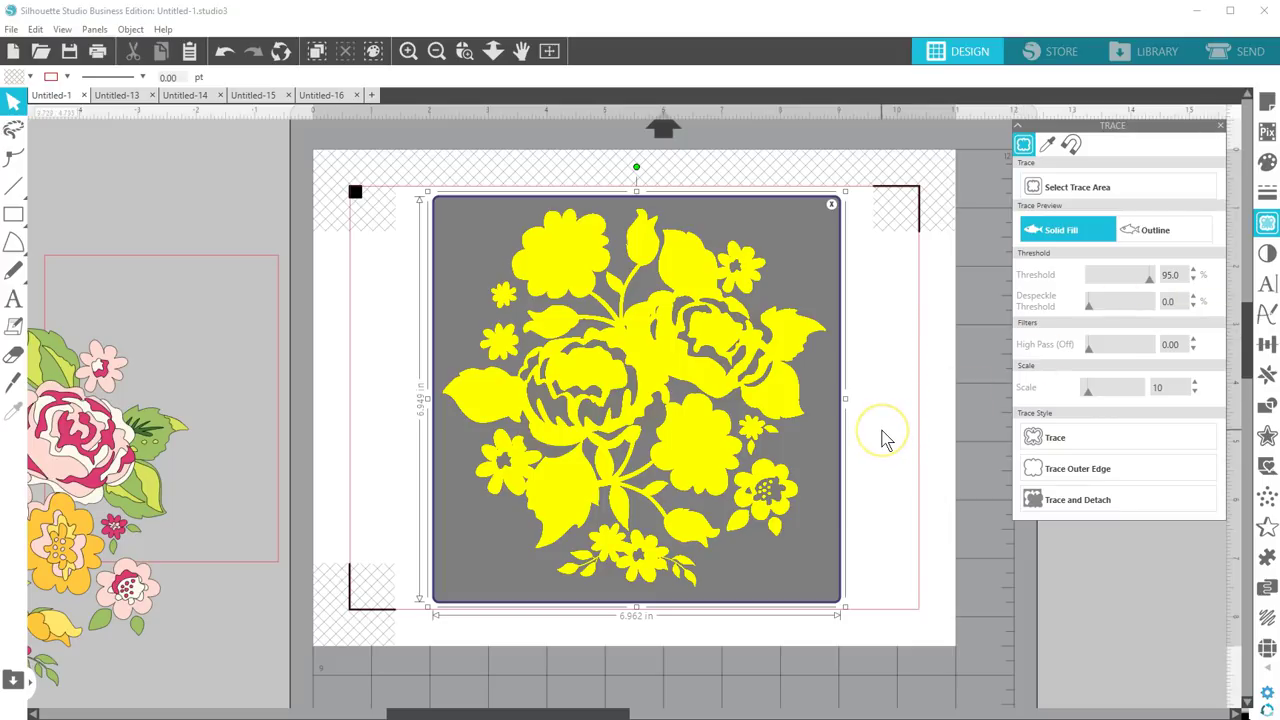
left_click(1078, 437)
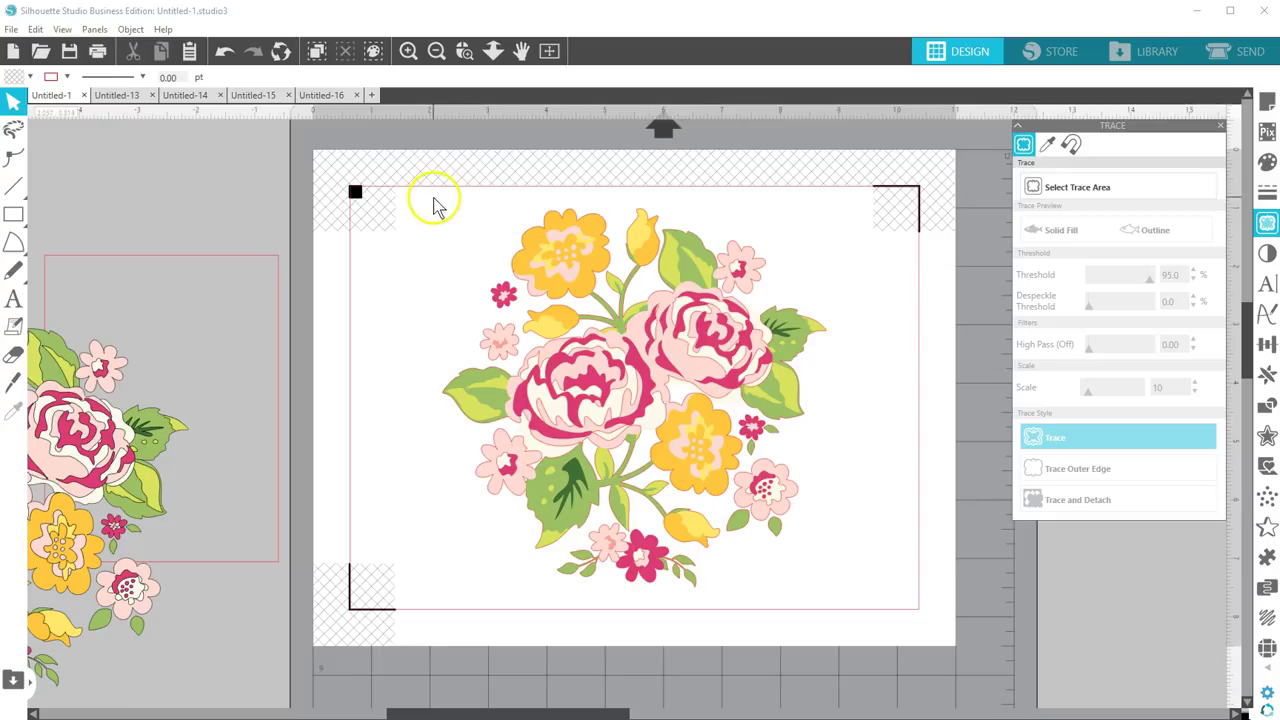
left_click_drag(435, 205, 817, 614)
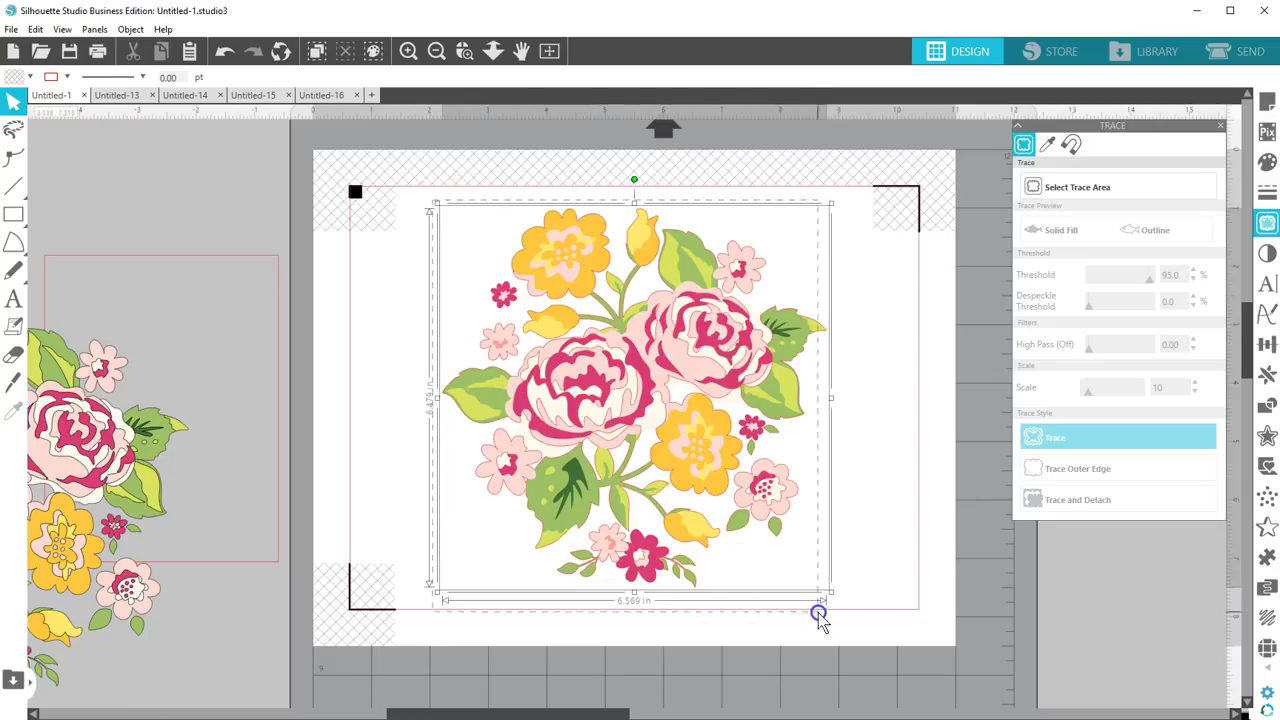
left_click(685, 374)
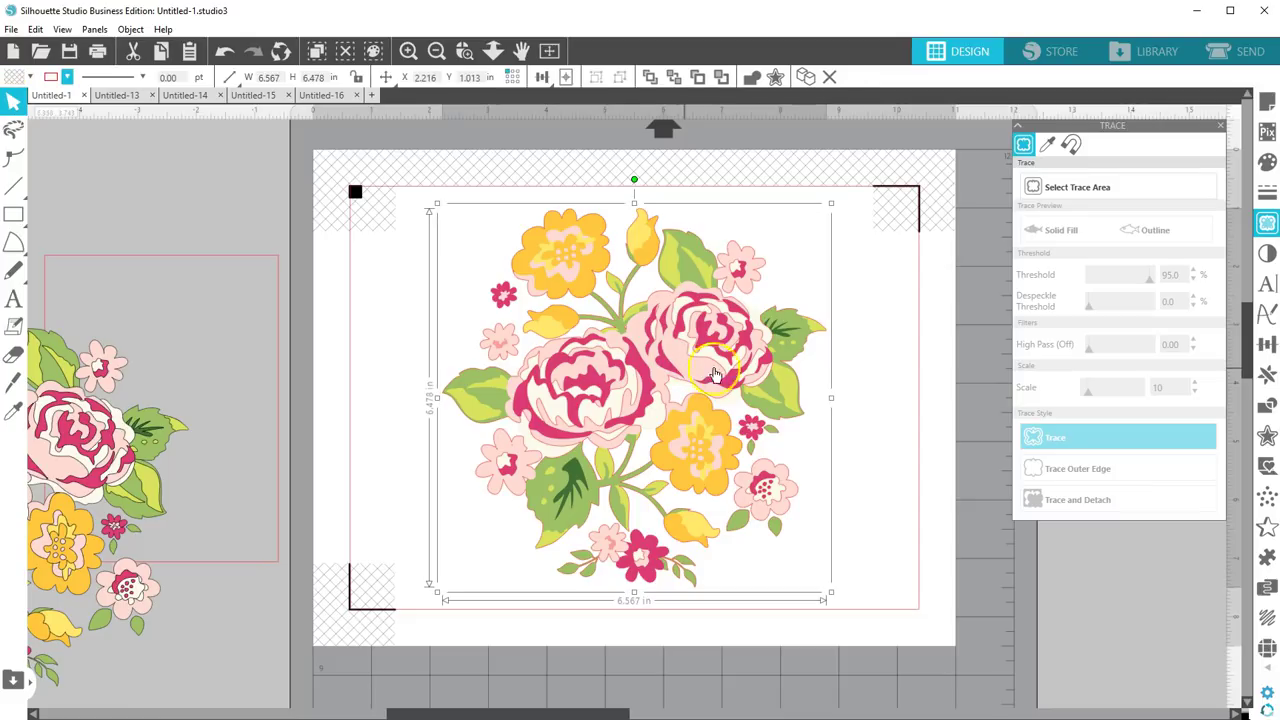
left_click(873, 380)
left_click(681, 310)
left_click(893, 368)
left_click(65, 80)
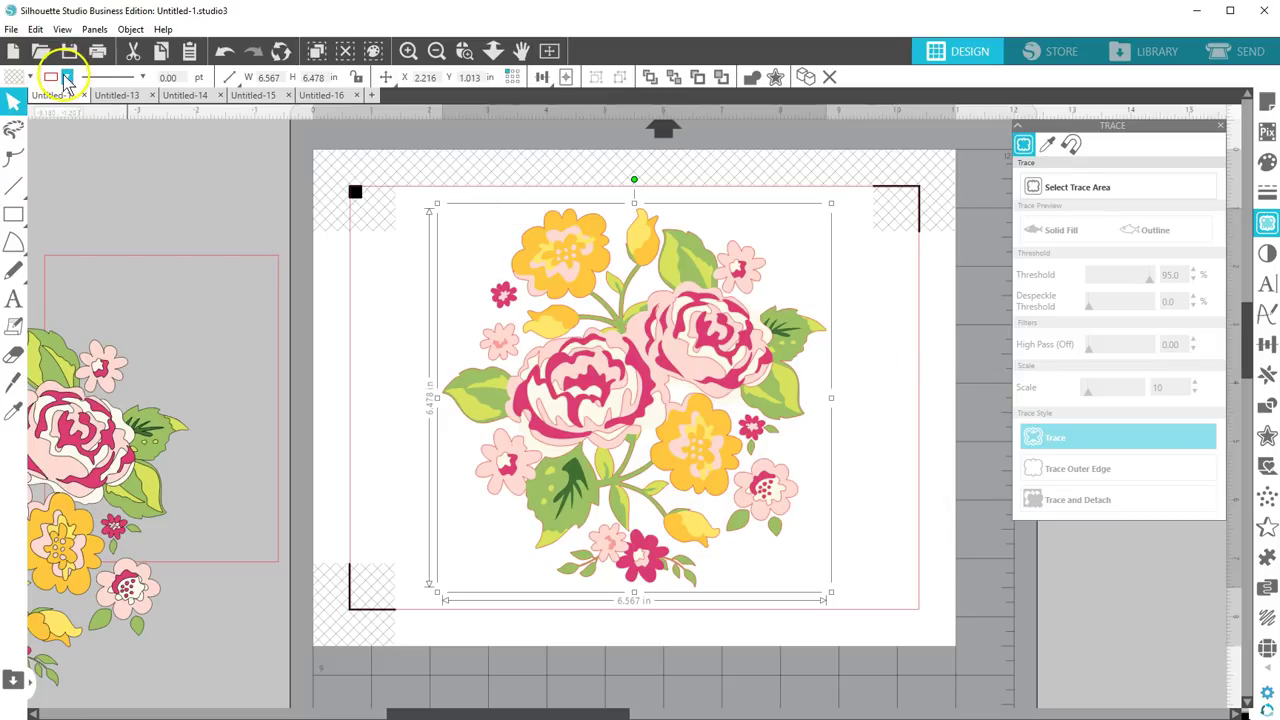
left_click(140, 108)
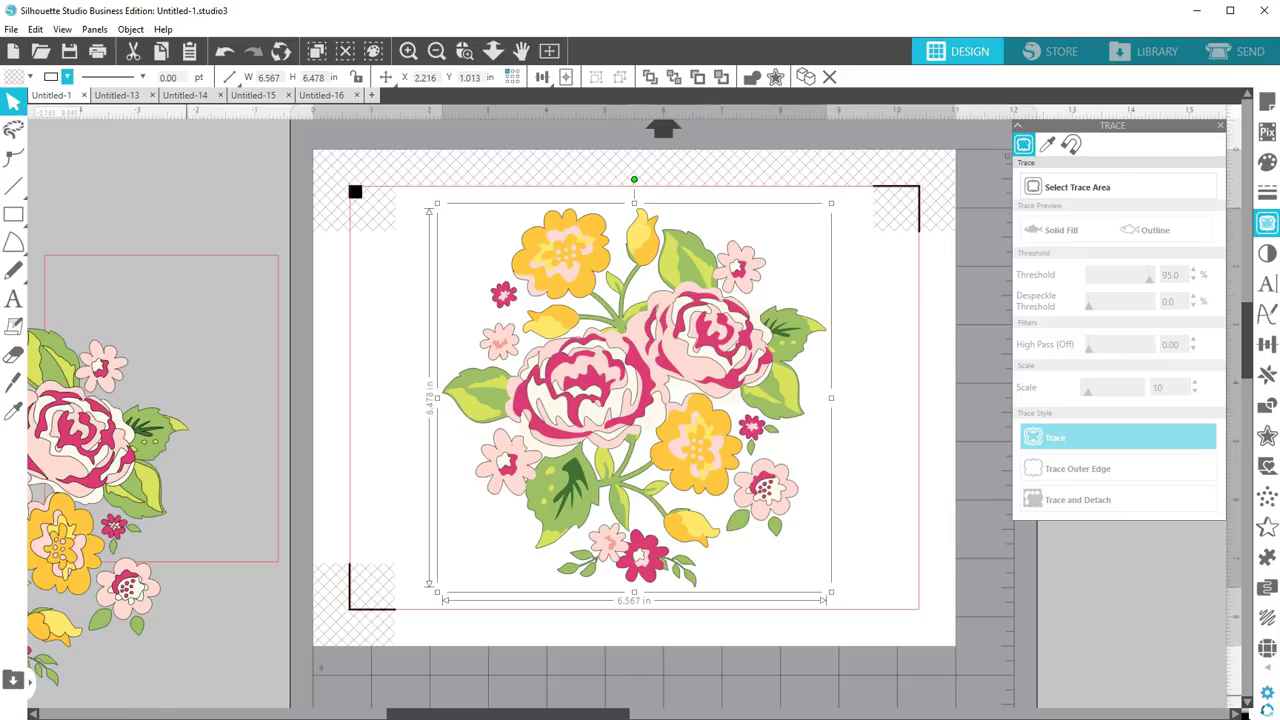
Shrink the bouquet and centre it inside the card rectangle moved onto the page
left_click(371, 206)
left_click(836, 531)
left_click(646, 74)
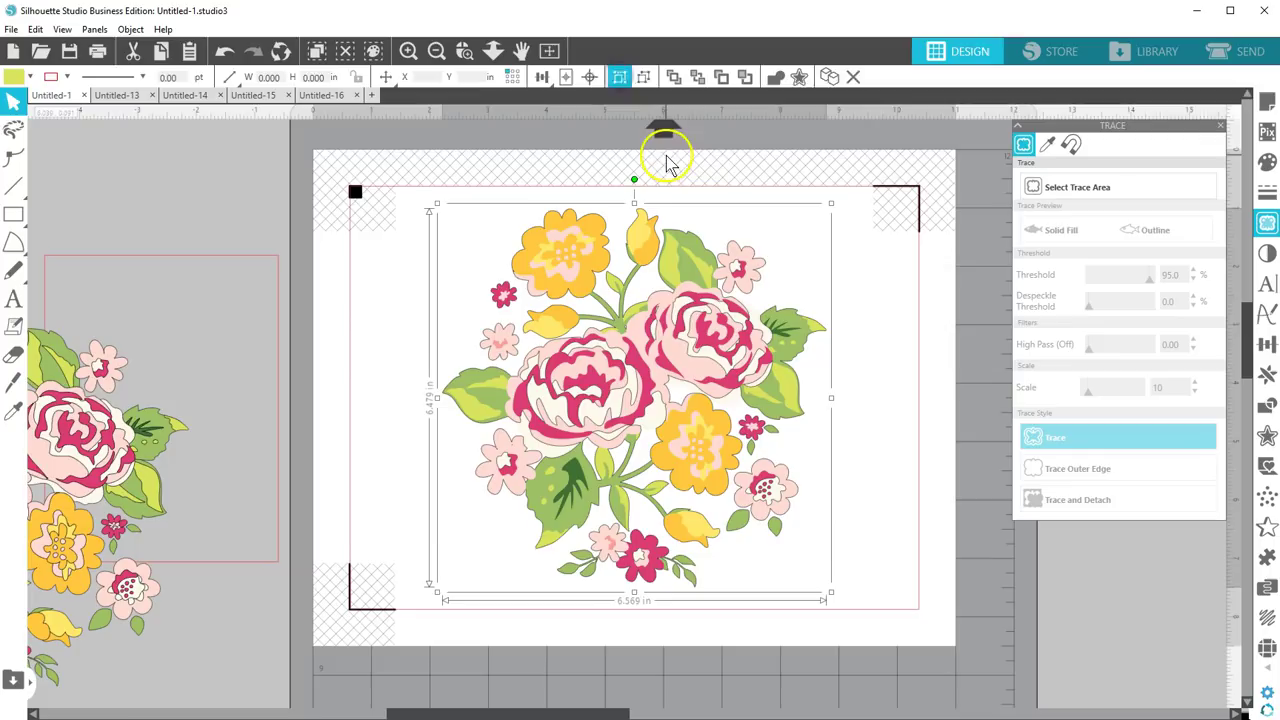
left_click(700, 215)
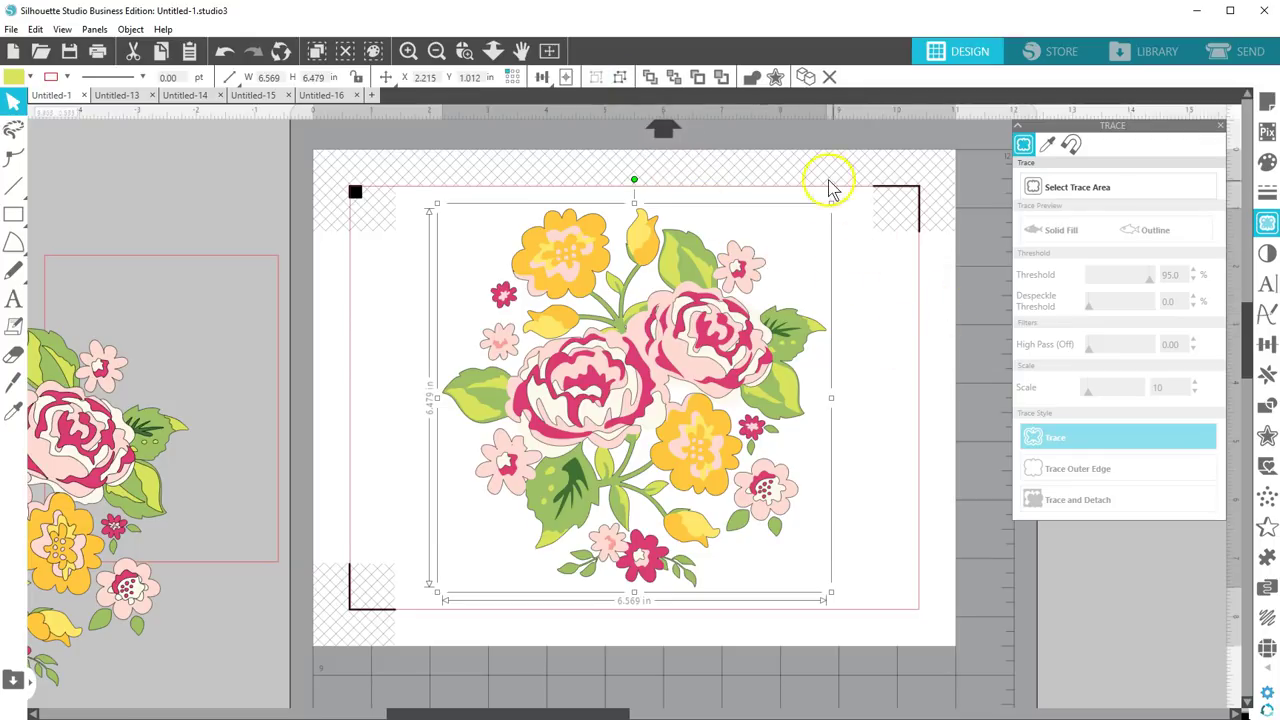
left_click_drag(830, 205, 614, 415)
left_click_drag(278, 350, 604, 310)
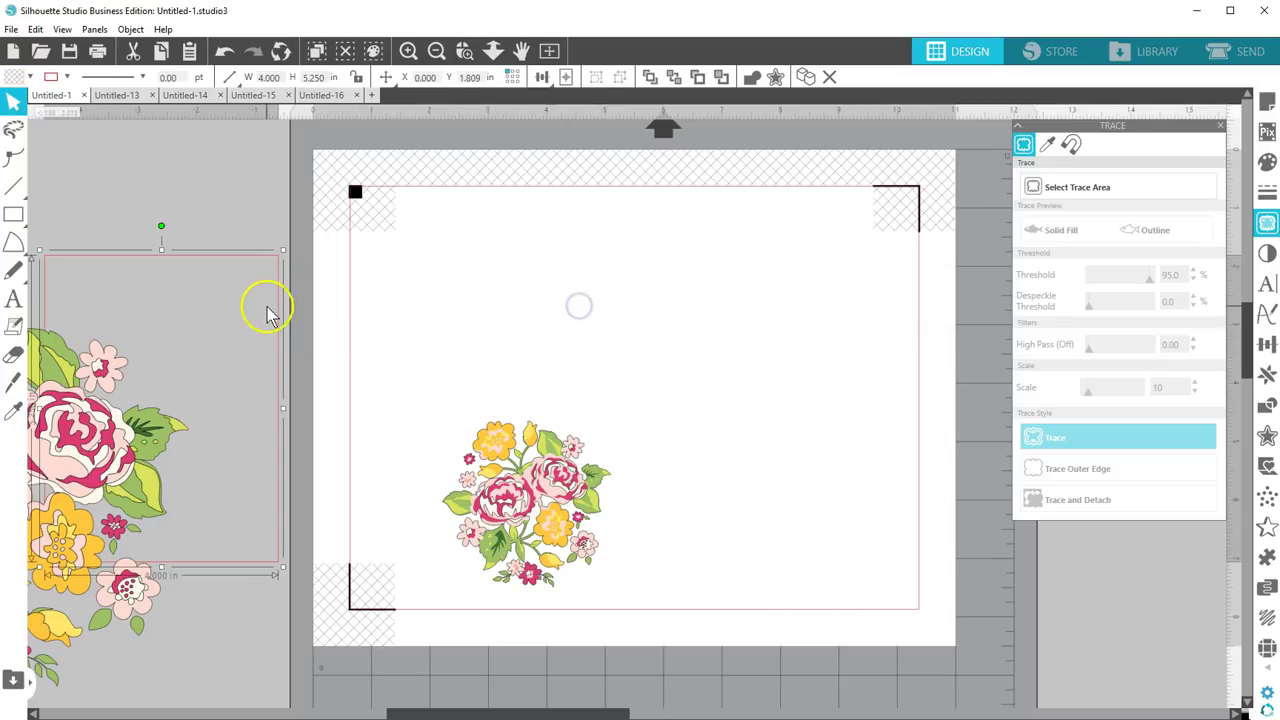
left_click_drag(266, 309, 556, 410)
left_click_drag(643, 343, 703, 300)
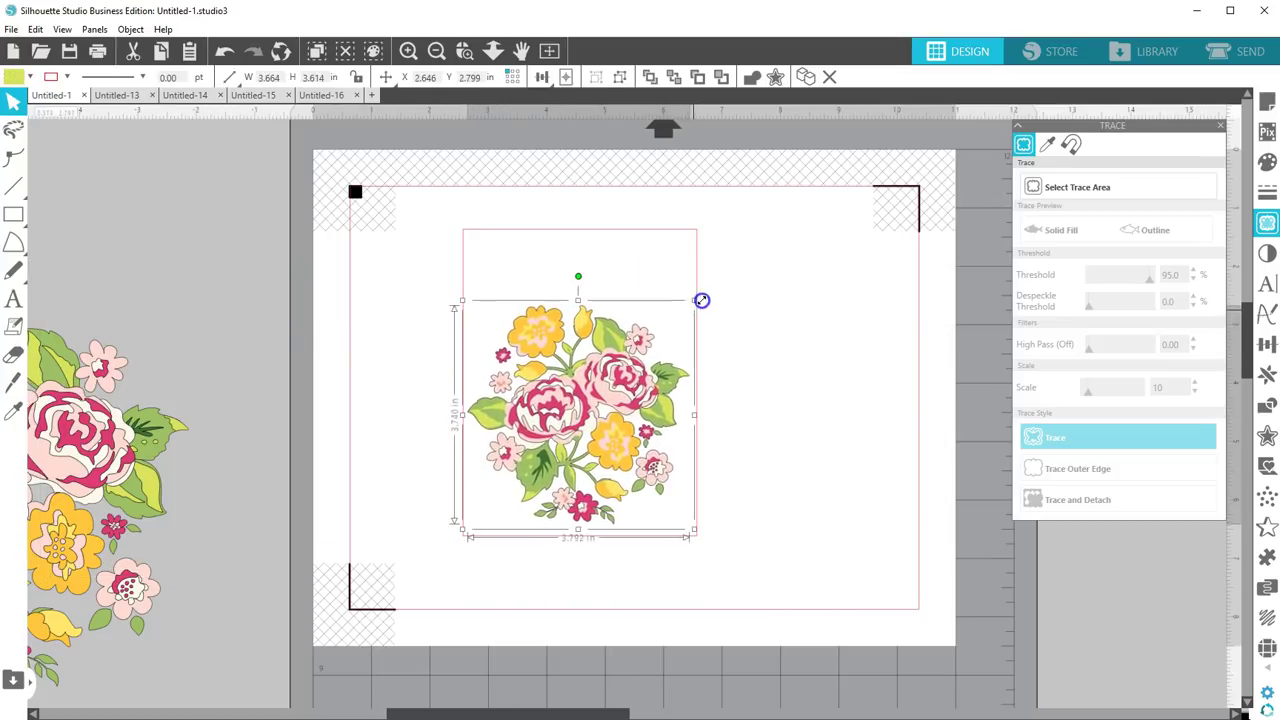
left_click(386, 431)
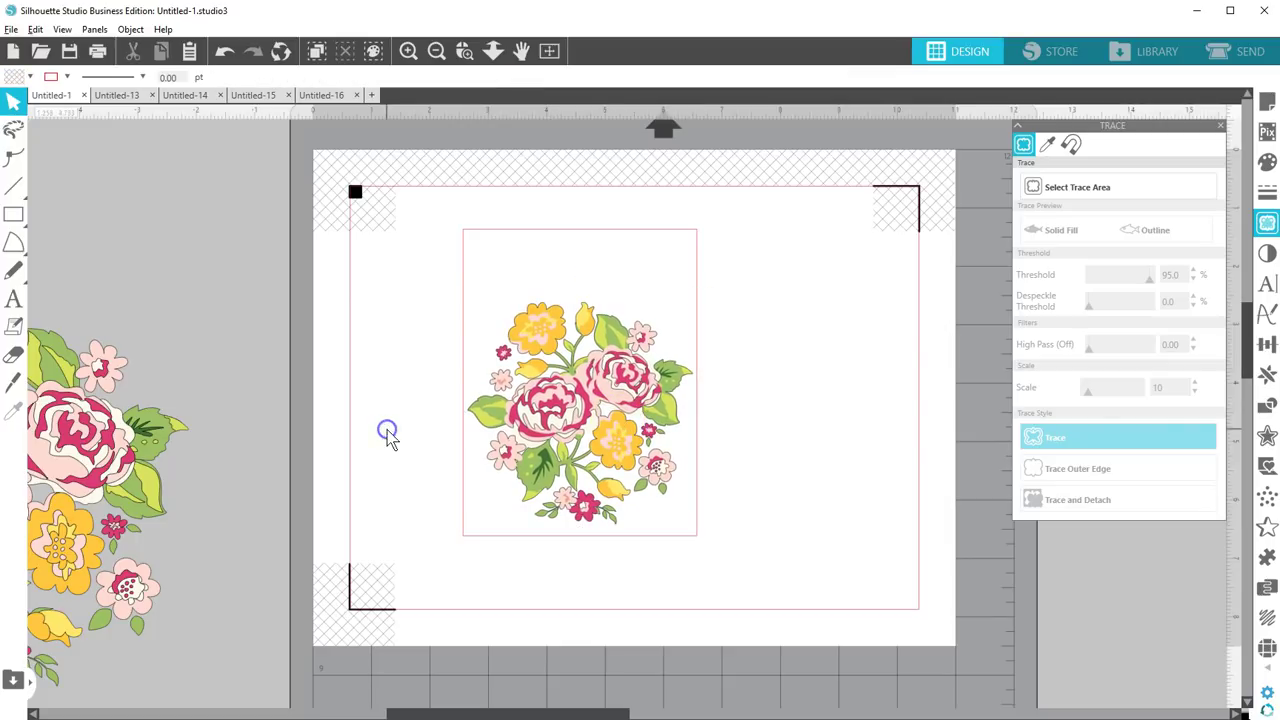
Set the off-page bouquet's width to 3.85 in
left_click(104, 476)
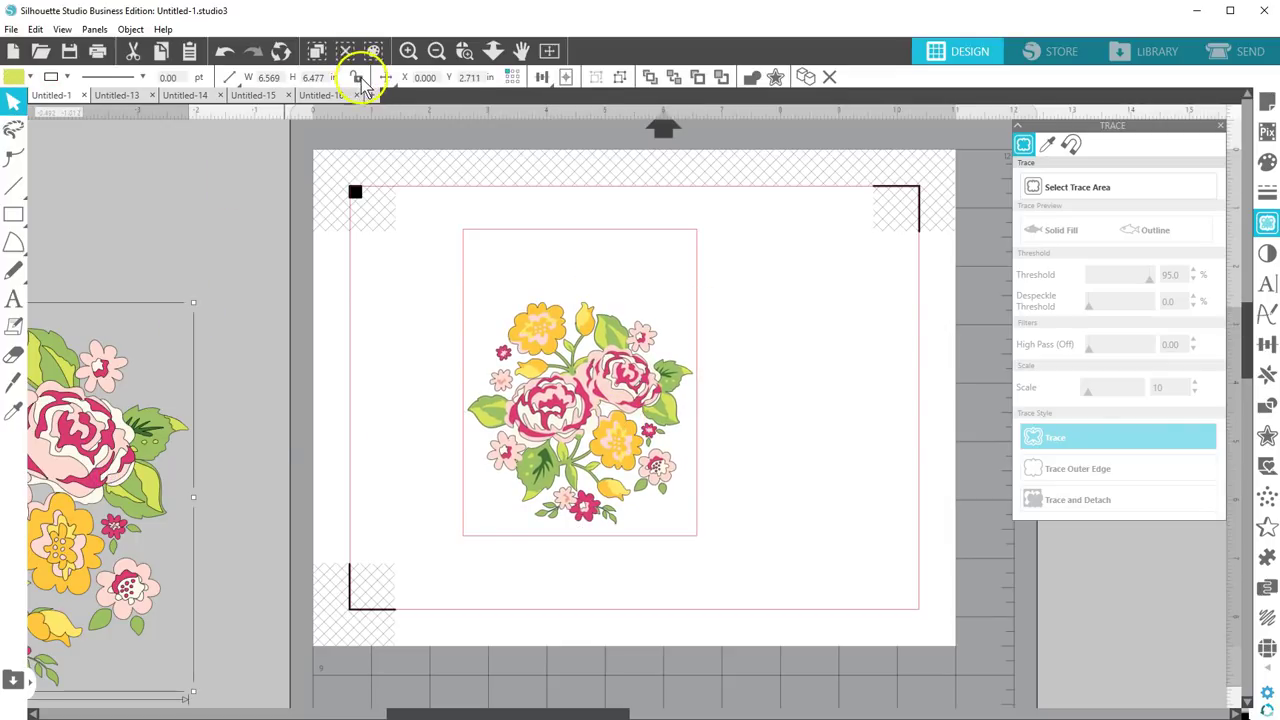
left_click(270, 79)
type("3.85")
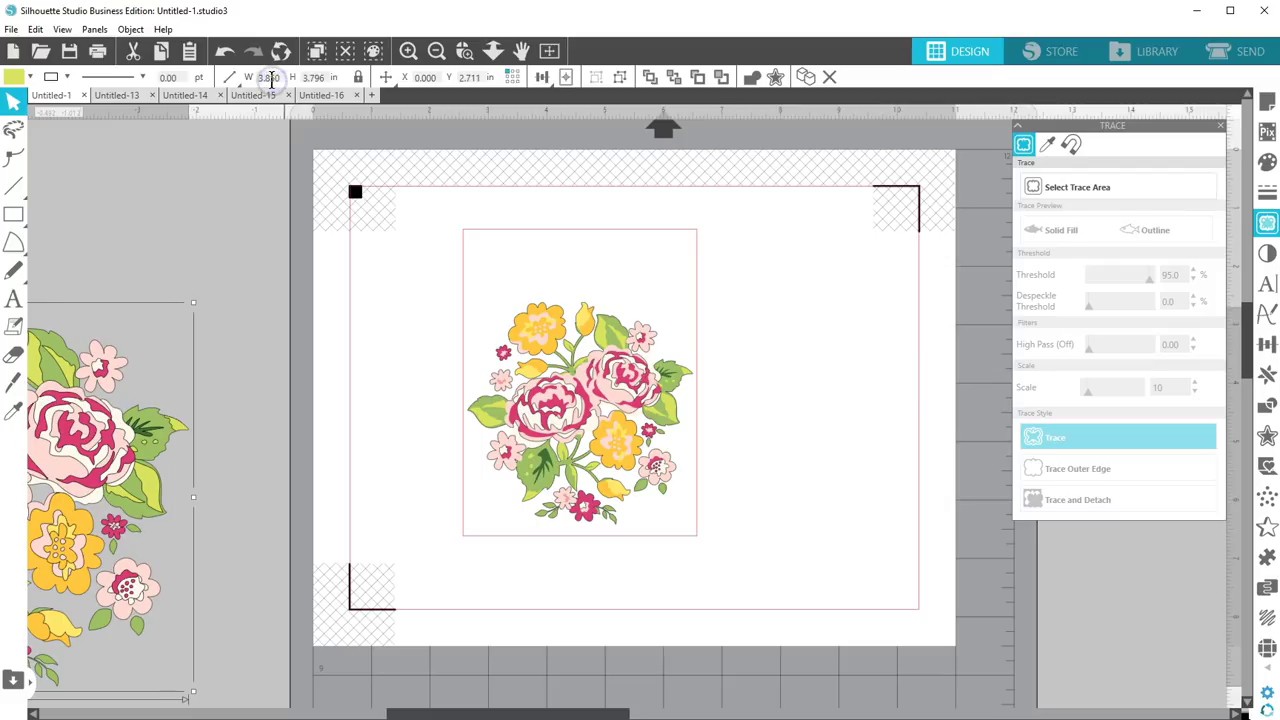
key("Return")
left_click(373, 482)
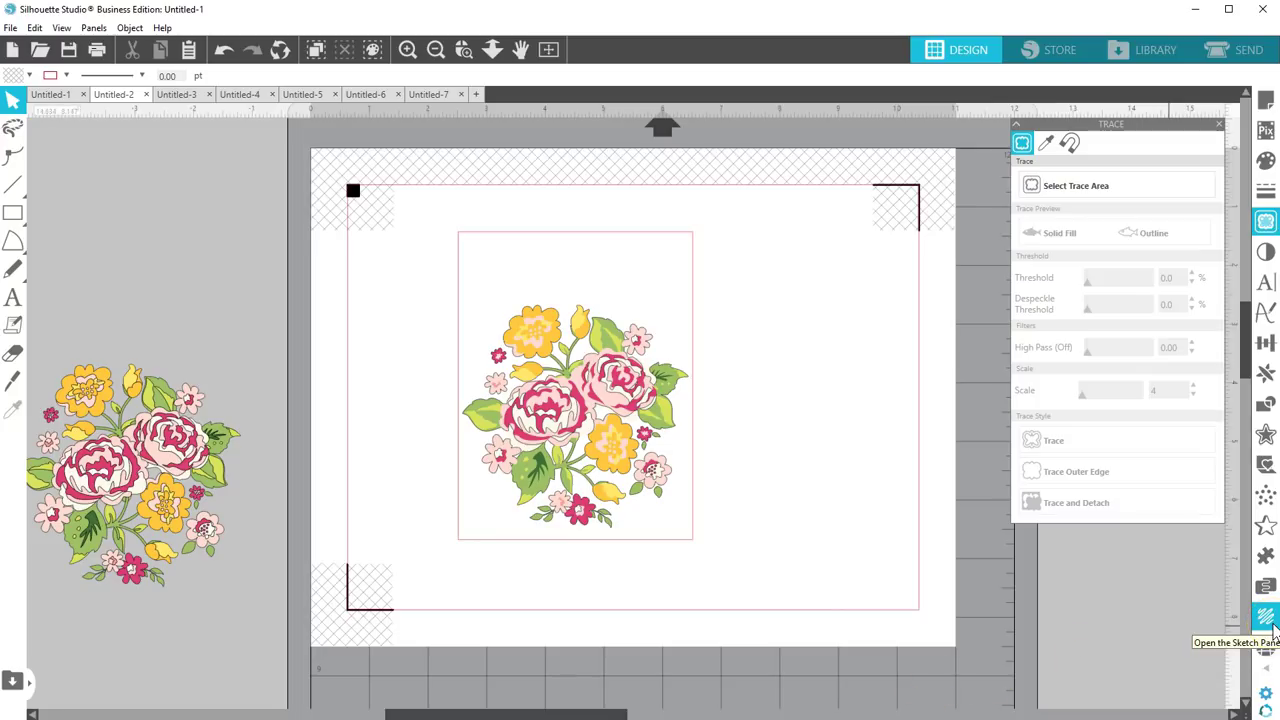
In the lettering file, give Happy Mother's Day a black spiral fill at 0.005 in spacing
left_click(442, 94)
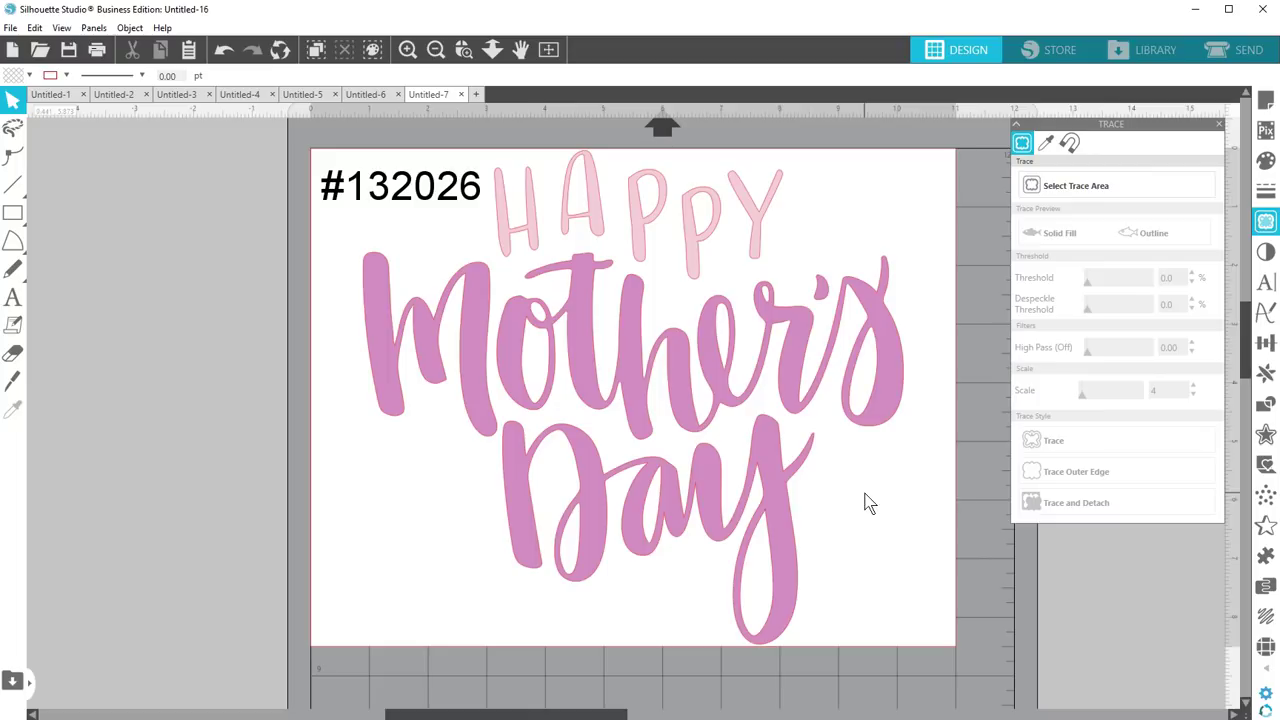
left_click(886, 334)
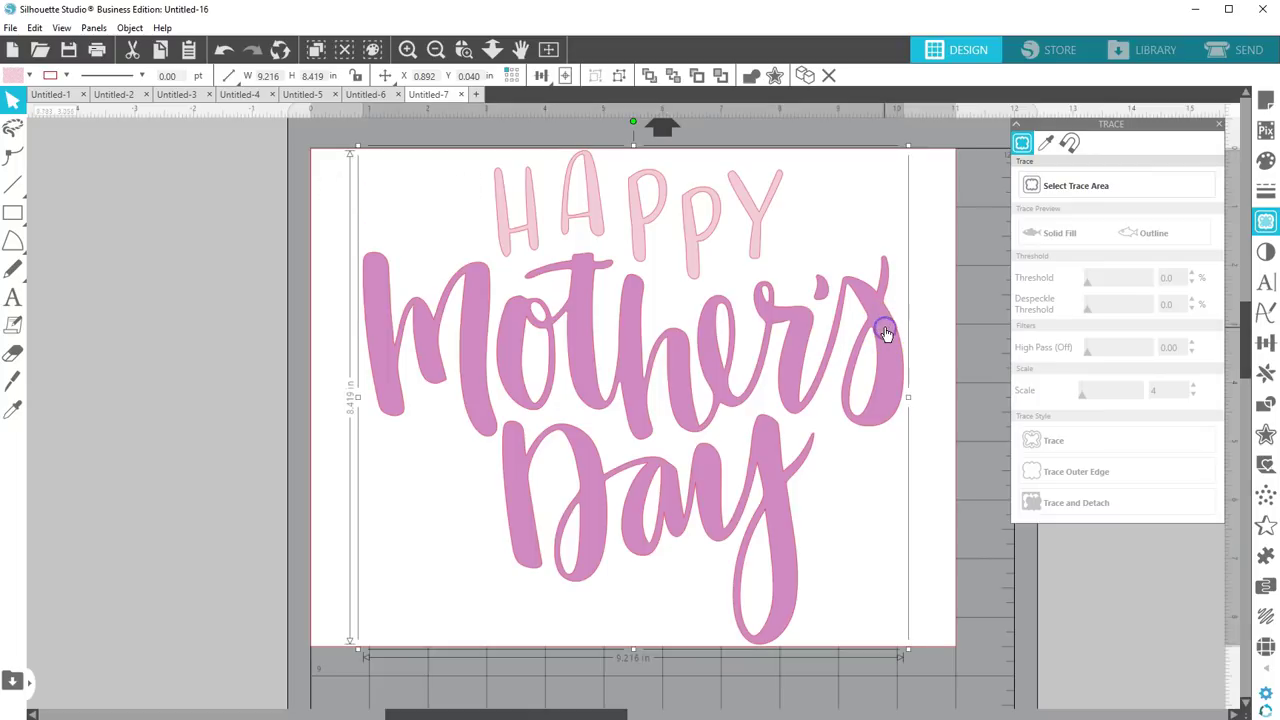
left_click(1267, 617)
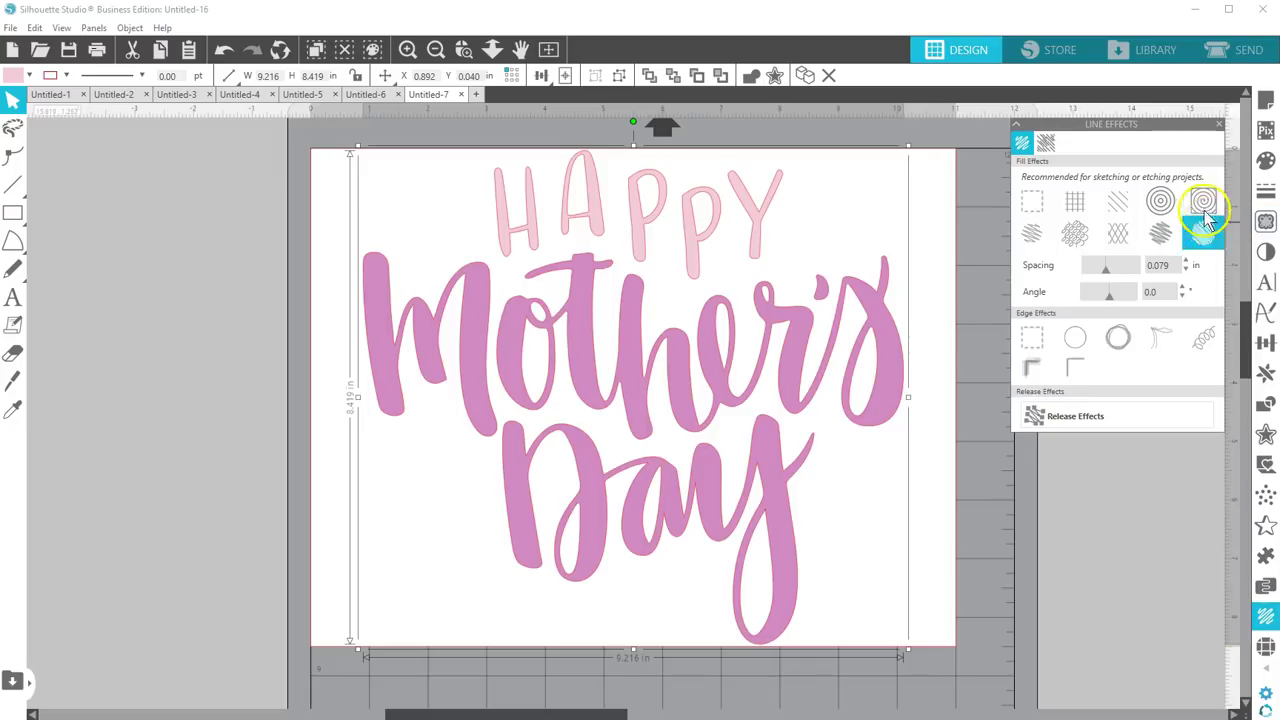
left_click(1204, 205)
left_click(1205, 206)
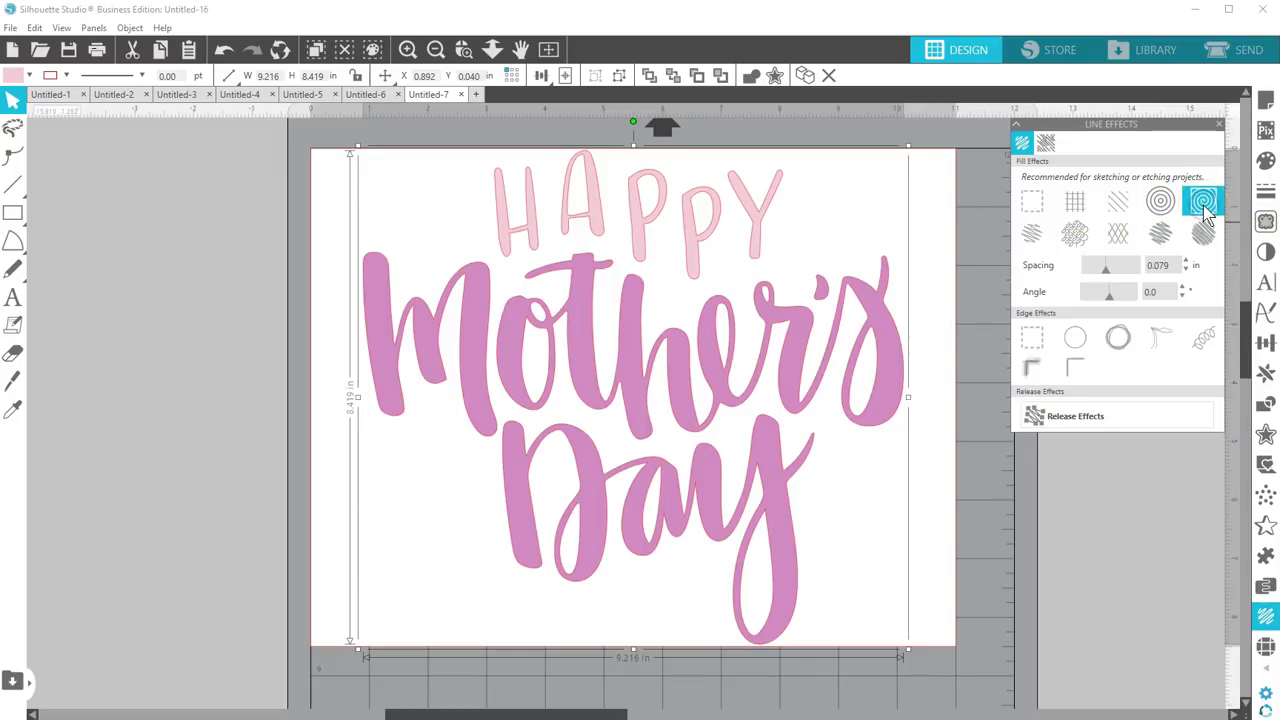
left_click_drag(1106, 268, 1075, 275)
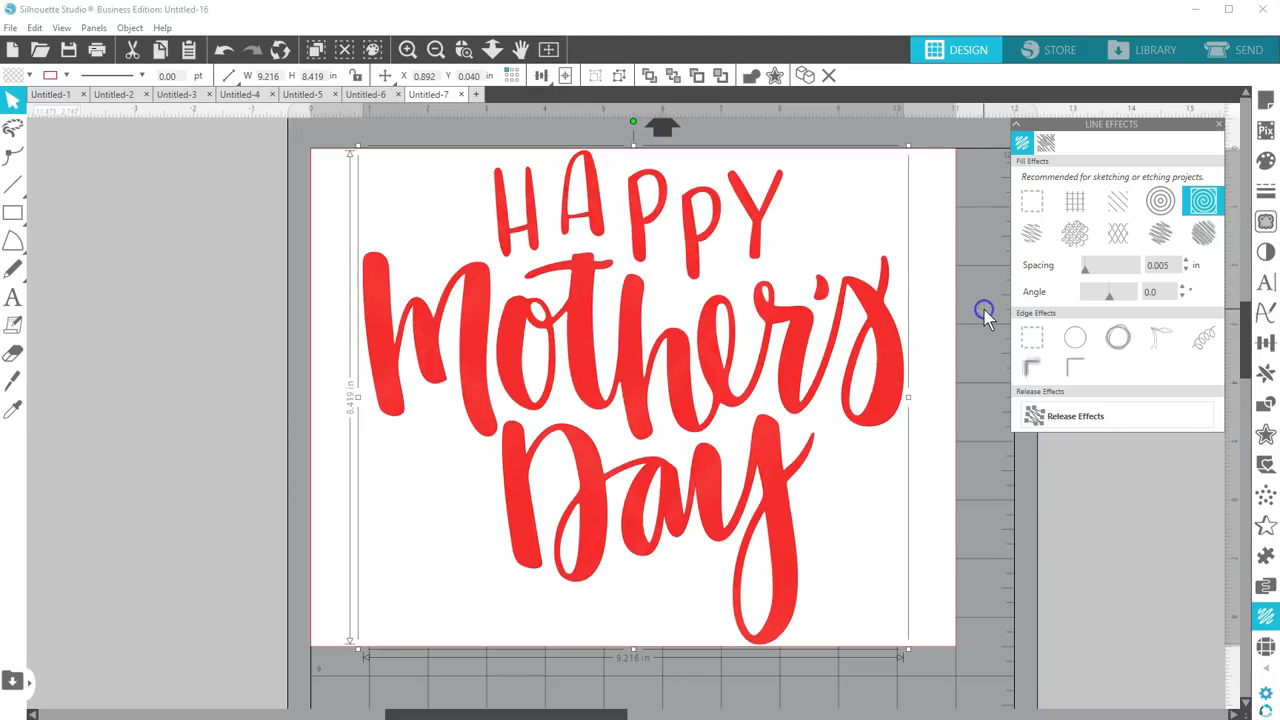
left_click(117, 80)
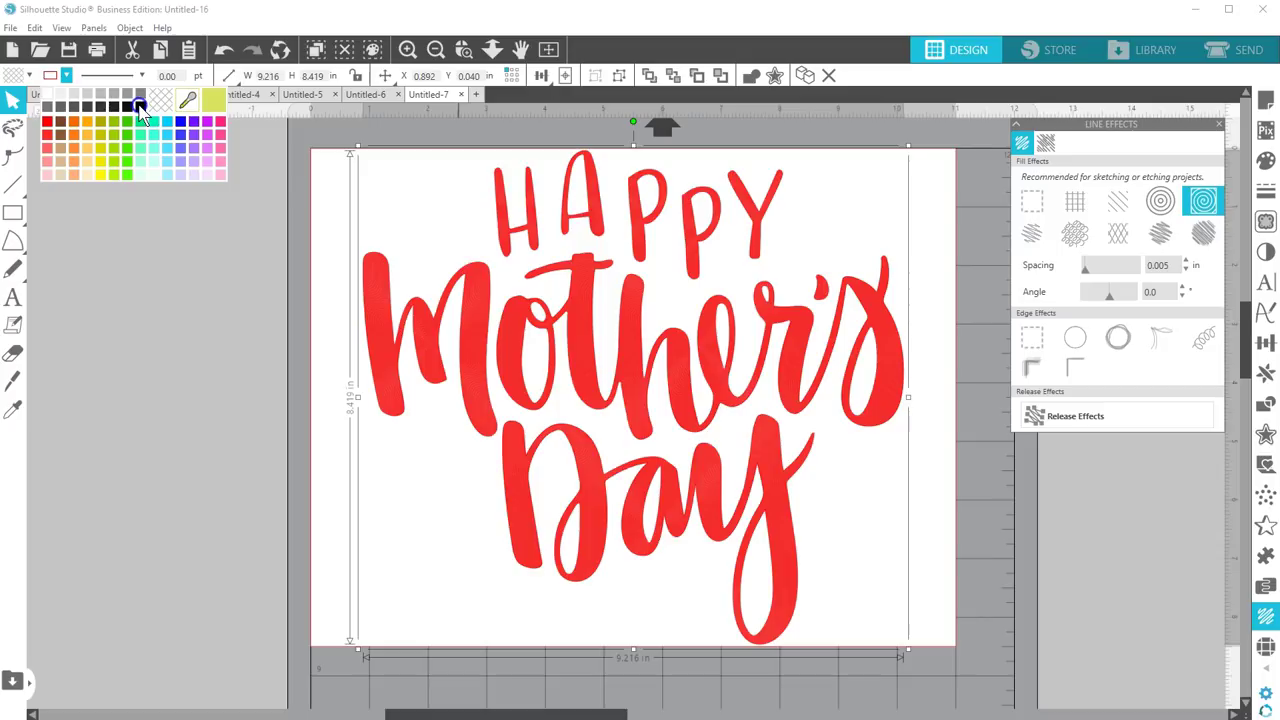
left_click(285, 198)
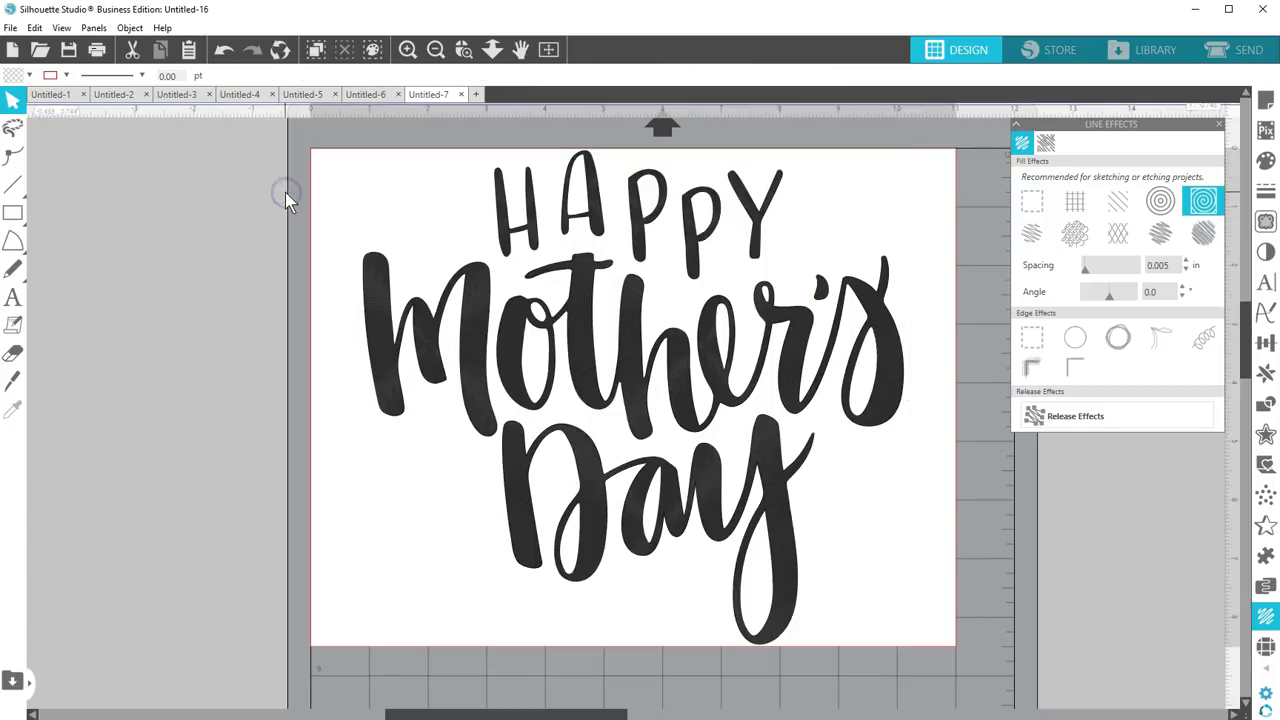
Copy the lettering into the floral card file and move it onto the card
right_click(580, 272)
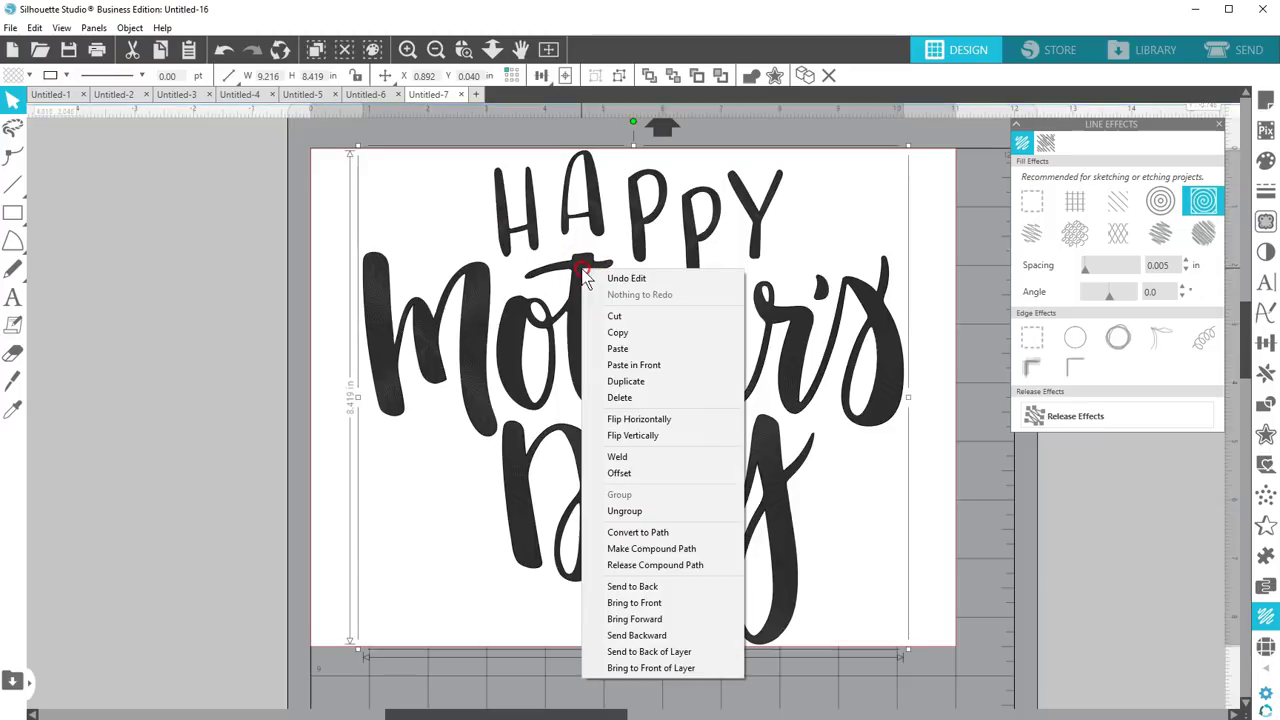
left_click(614, 332)
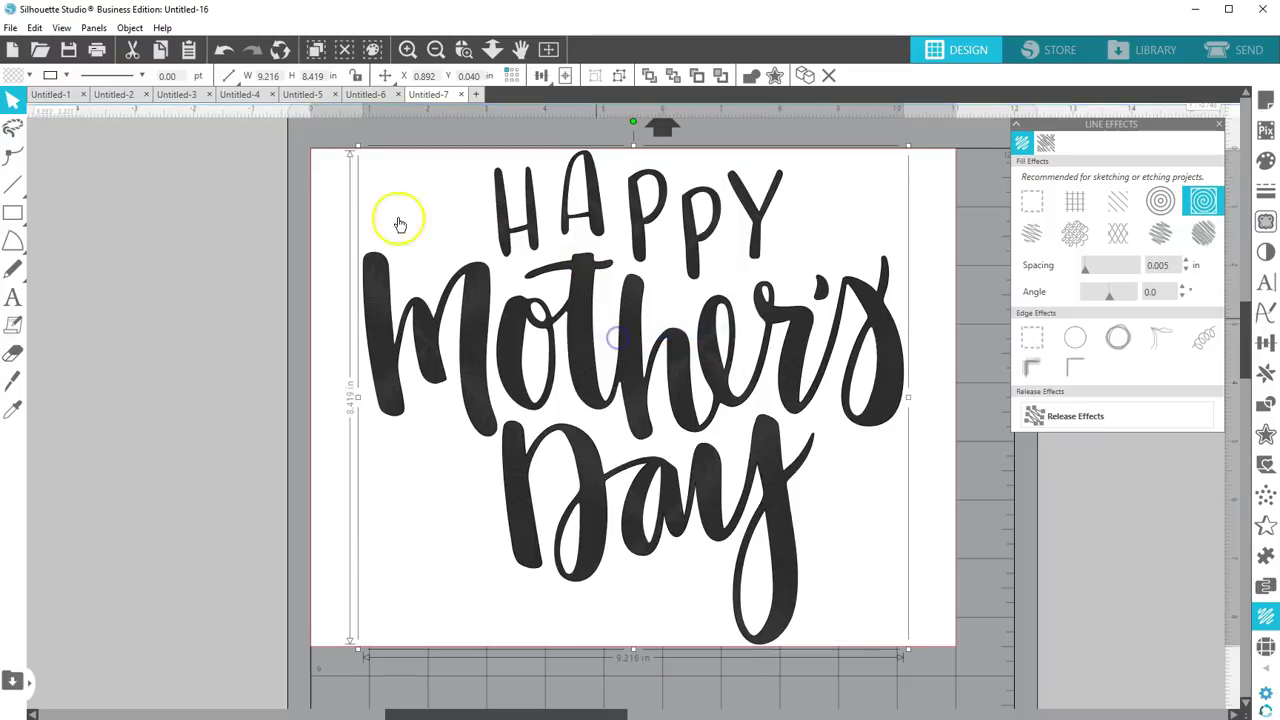
left_click(114, 94)
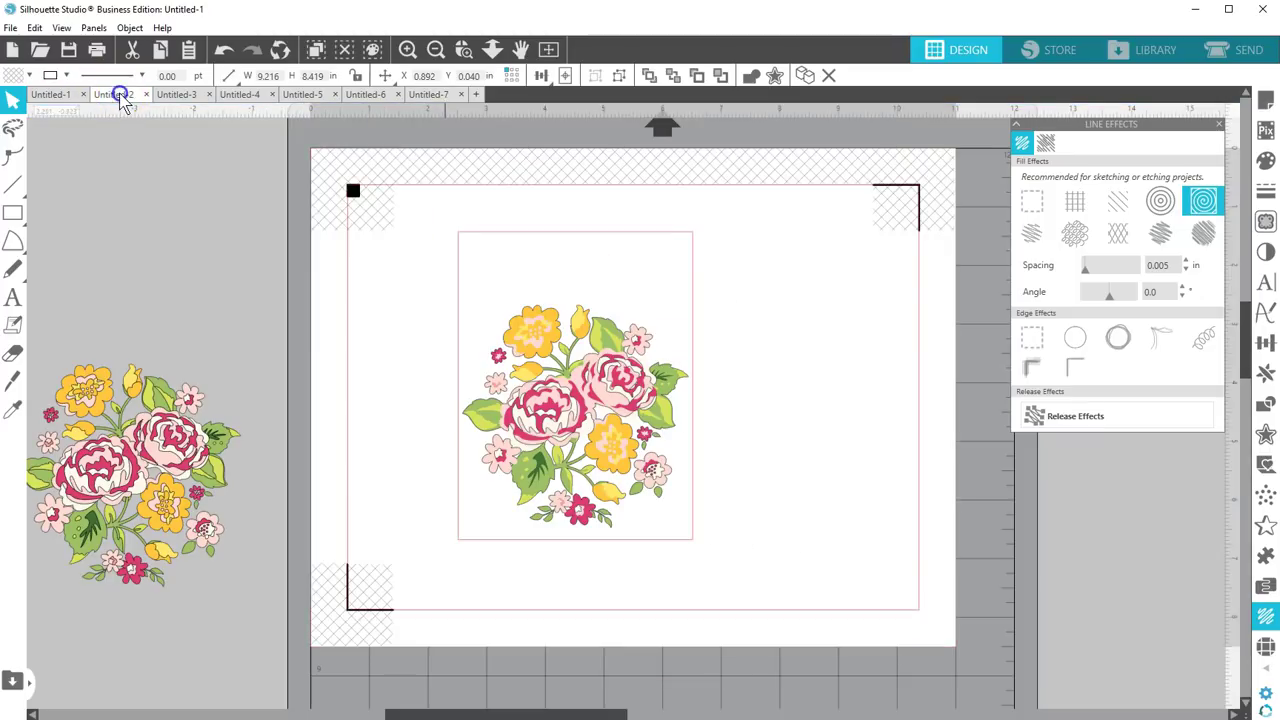
right_click(572, 268)
left_click(606, 329)
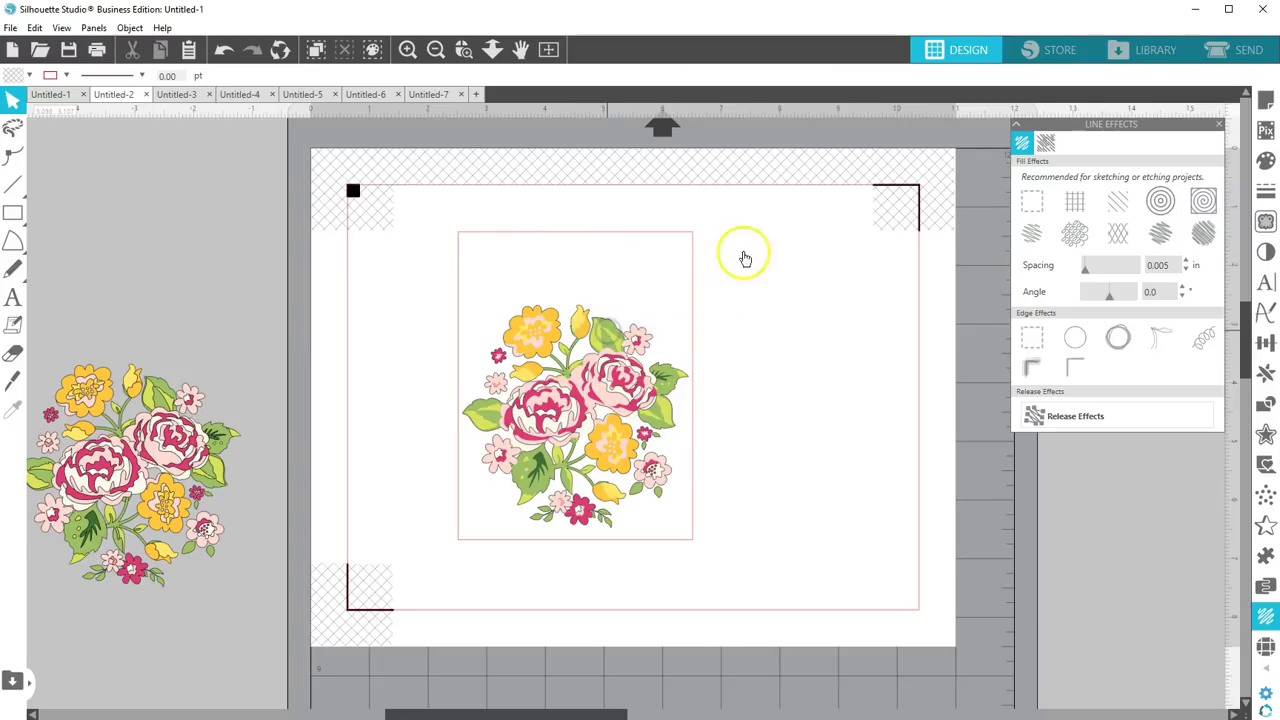
left_click(478, 635)
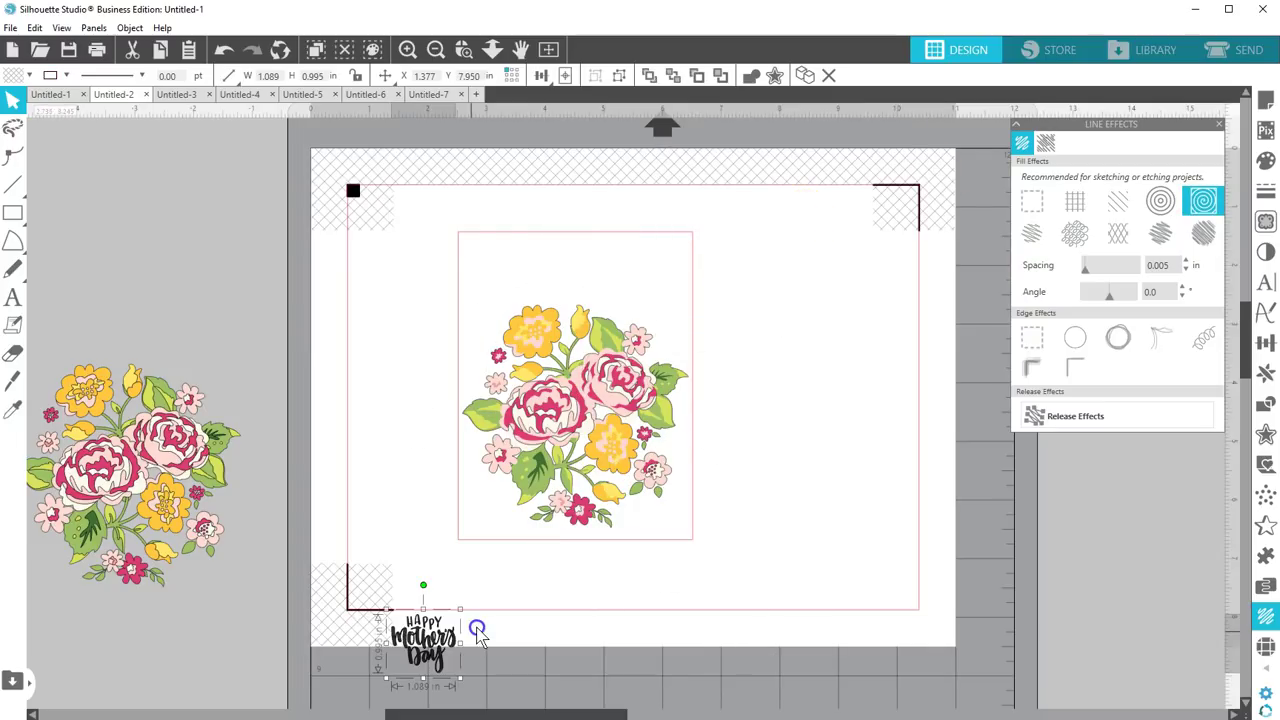
mouse_move(478, 635)
left_mouse_down()
mouse_move(634, 251)
mouse_move(610, 240)
left_mouse_up()
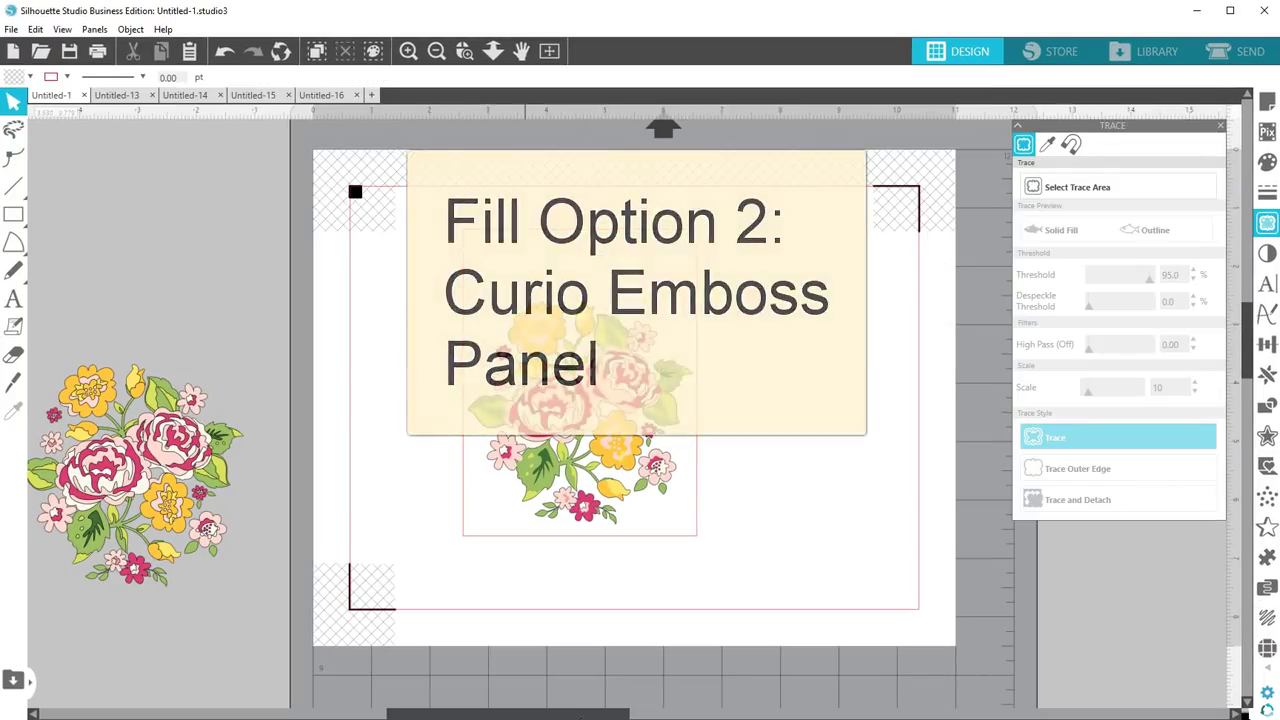
In the other Mother's Day file, apply a spiral emboss at 0.005 in spacing and release it
left_click(113, 96)
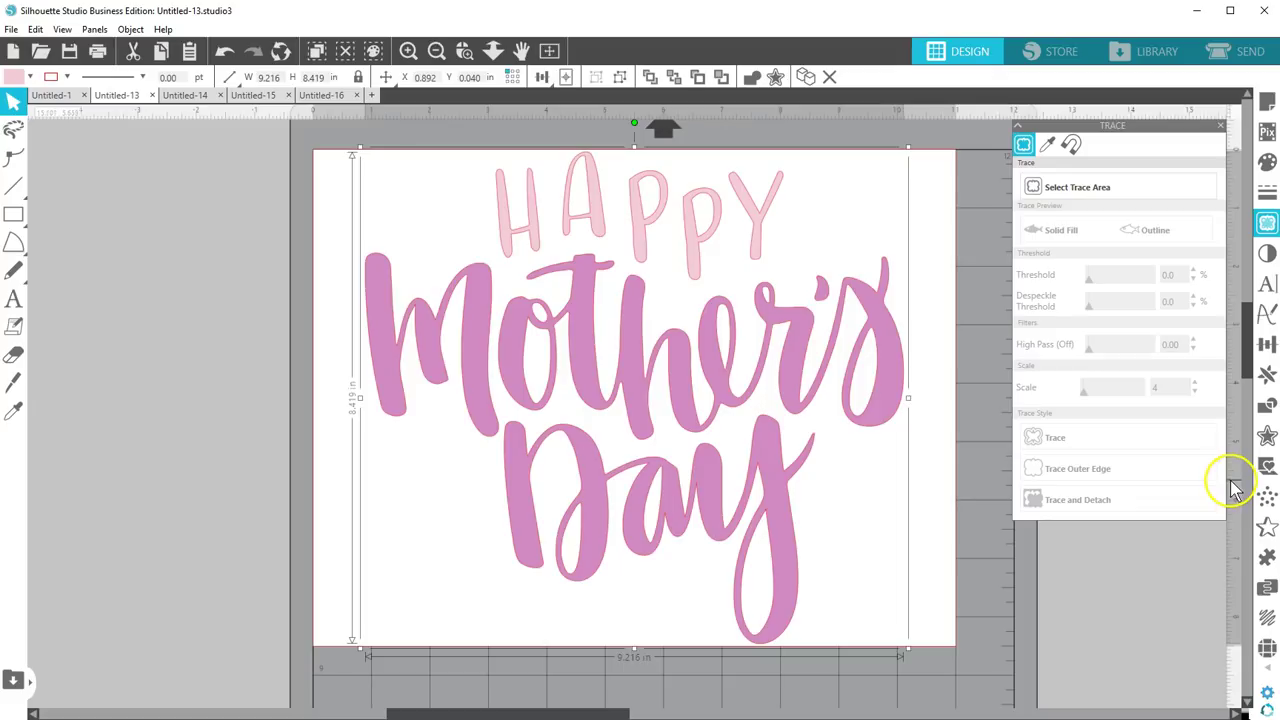
left_click(1266, 528)
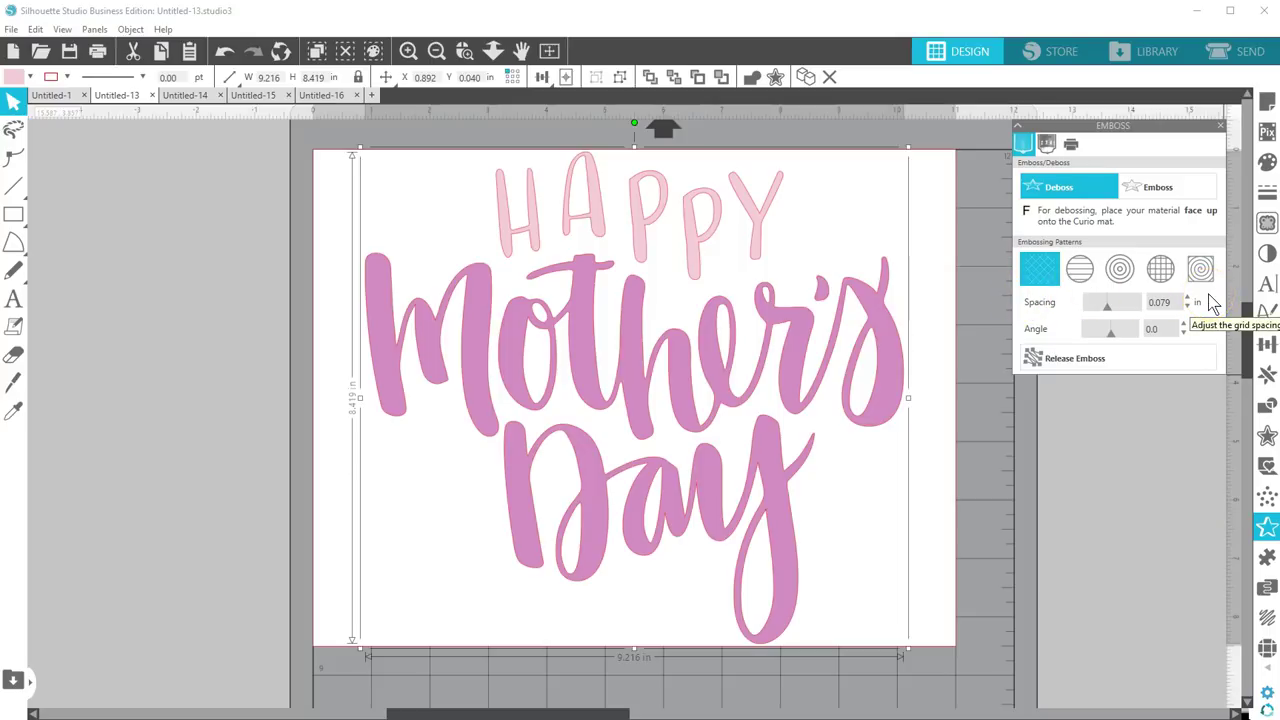
left_click(875, 288)
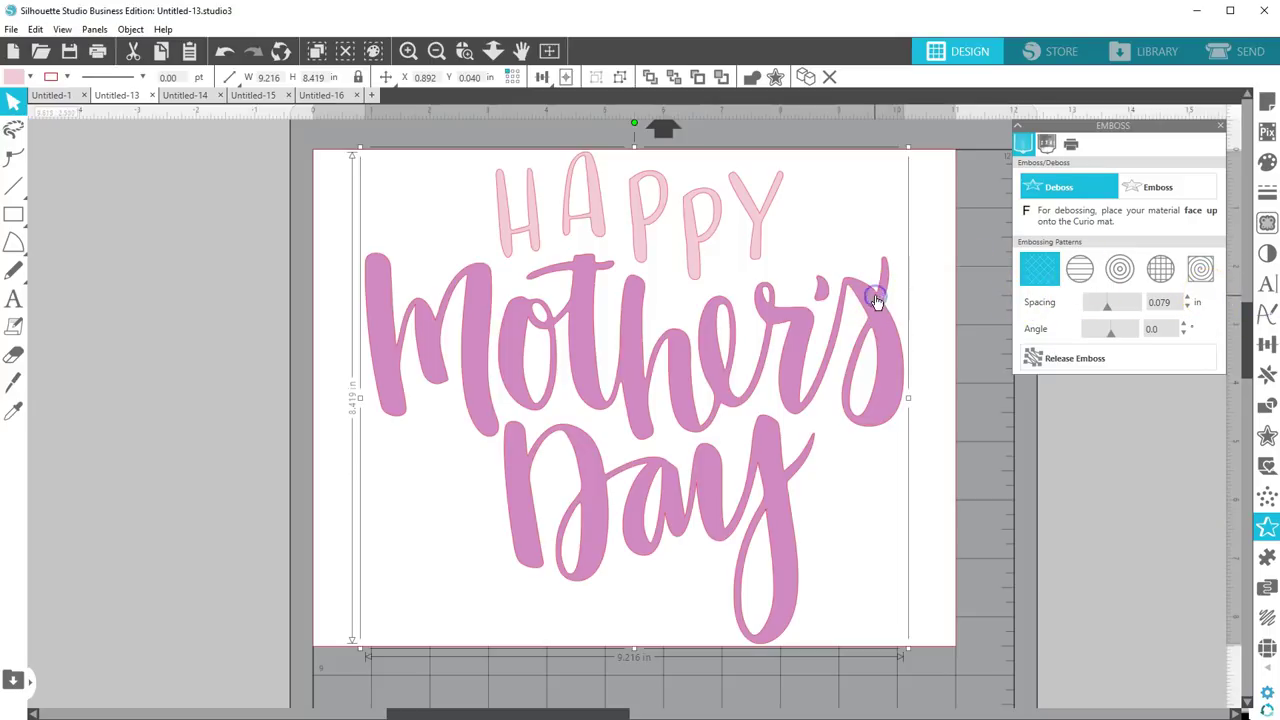
left_click(1200, 270)
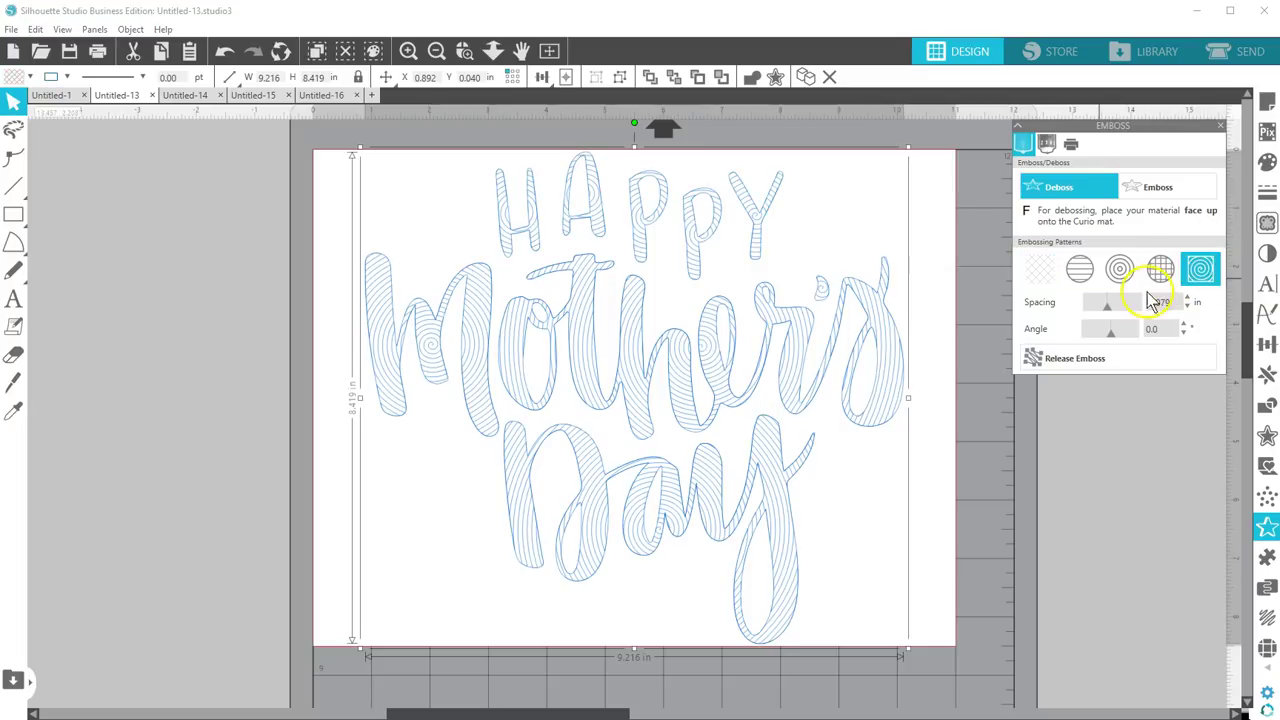
left_click_drag(1107, 308, 1076, 312)
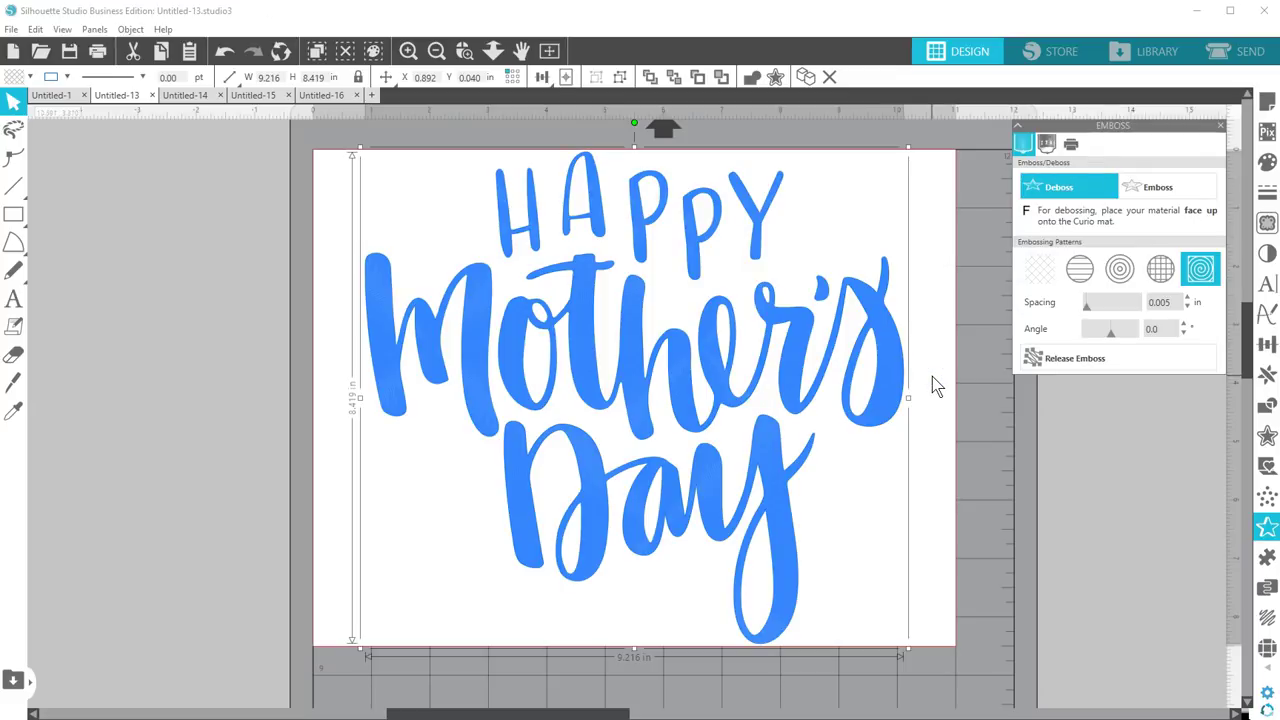
left_click(1047, 356)
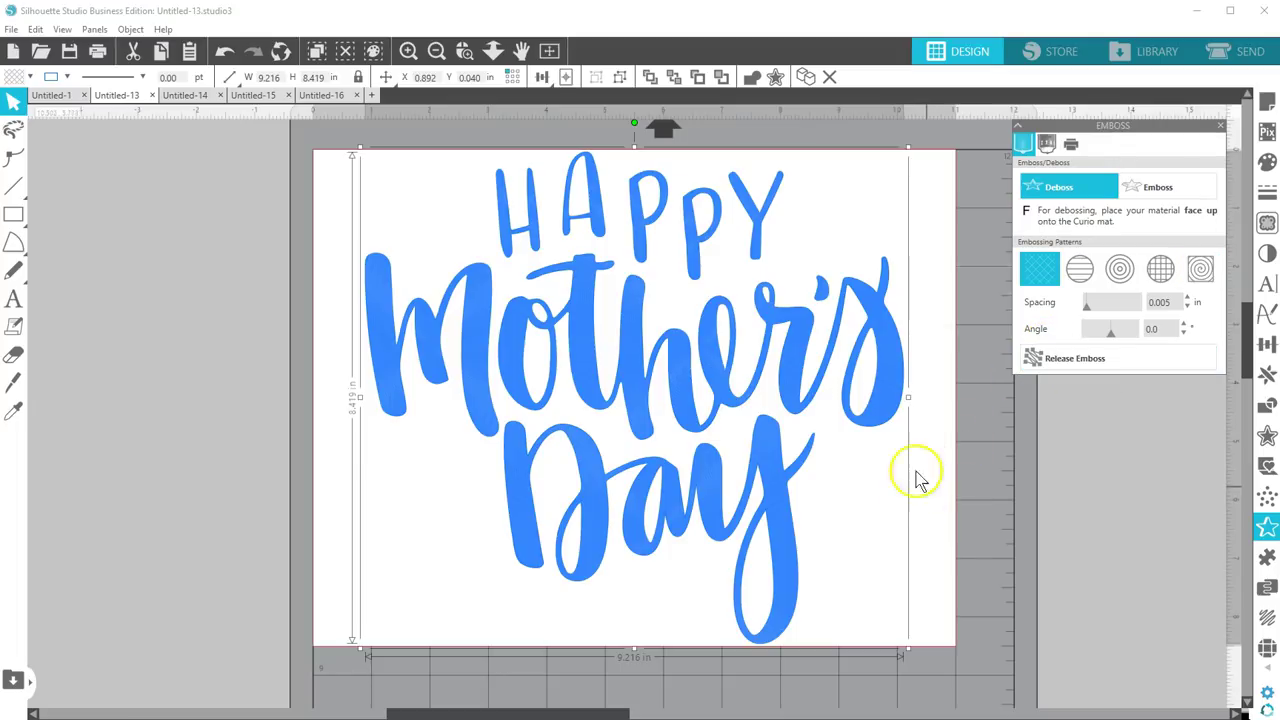
Fill the Happy Mother's Day lettering with black and copy it
left_click(65, 77)
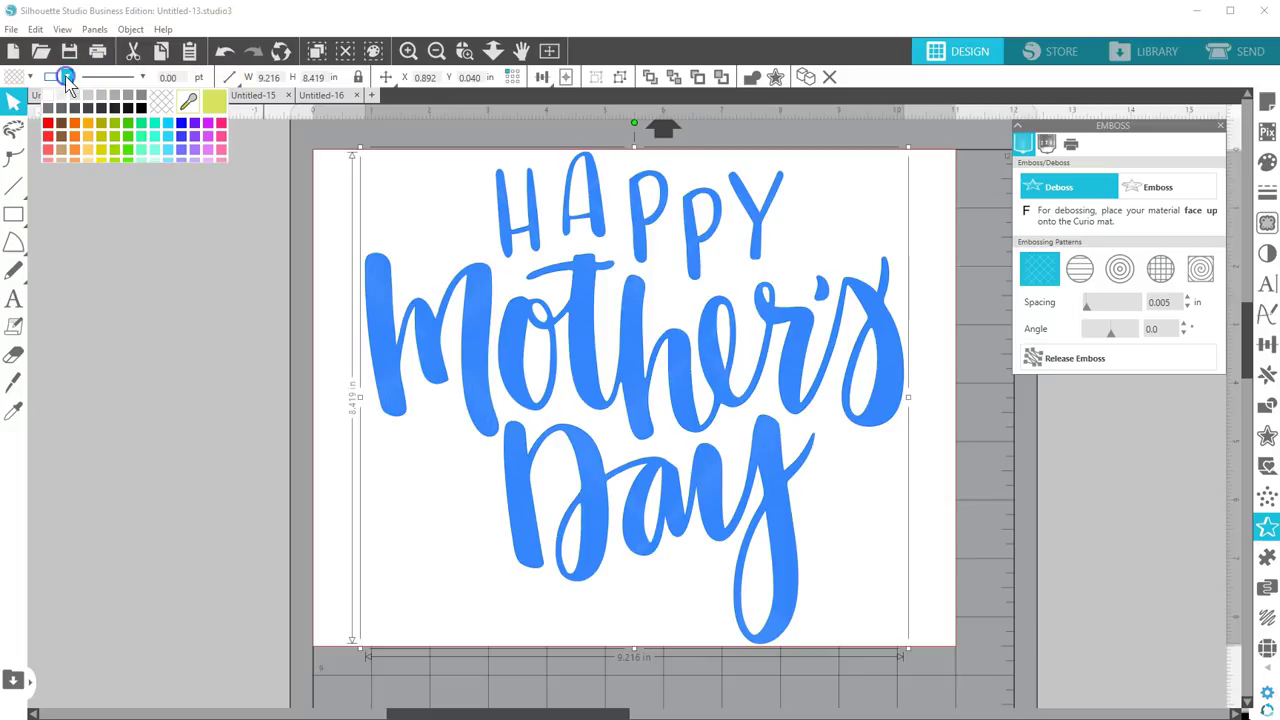
left_click(141, 107)
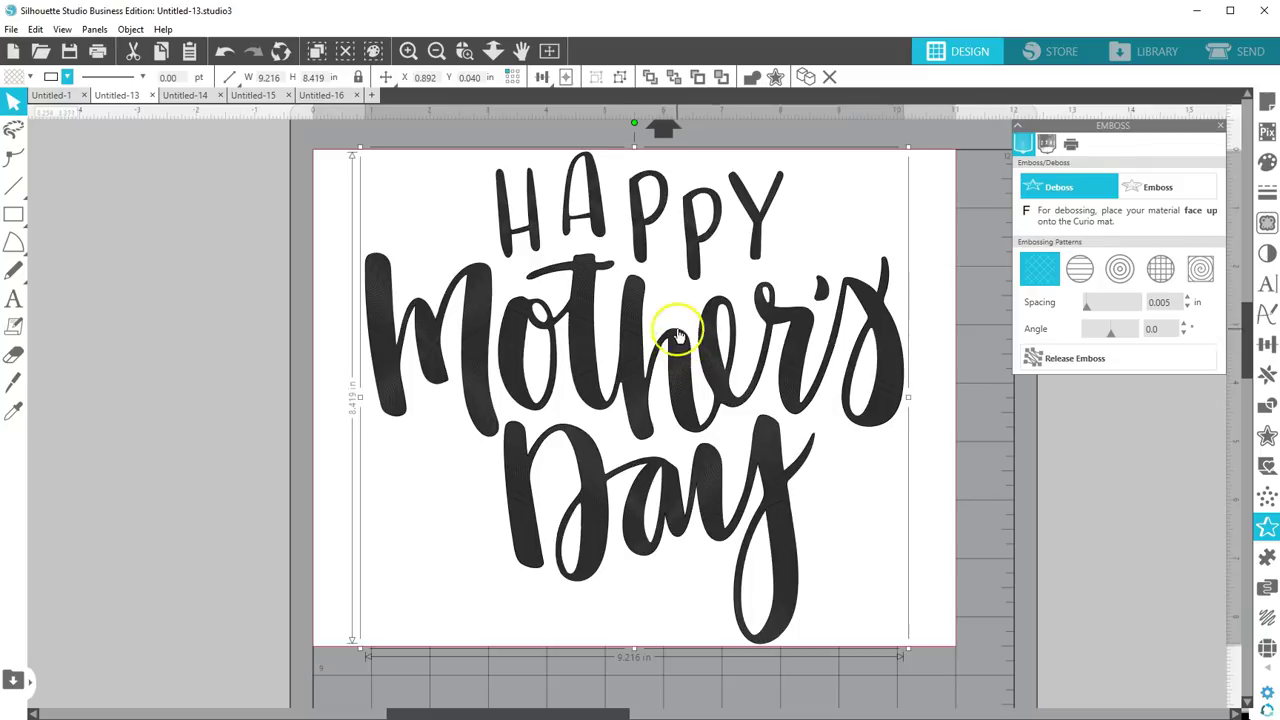
right_click(624, 300)
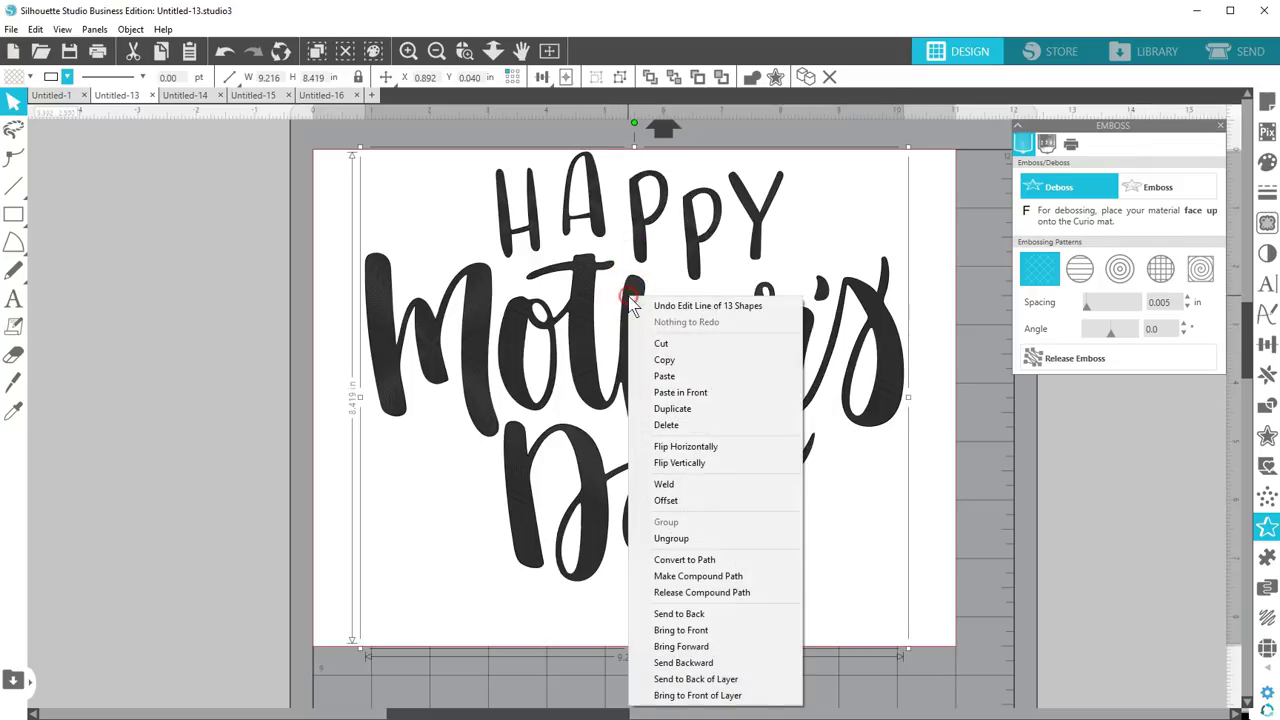
left_click(668, 359)
Paste the lettering into Untitled-1 above the flowers and shrink it to about 1 in wide
left_click(55, 95)
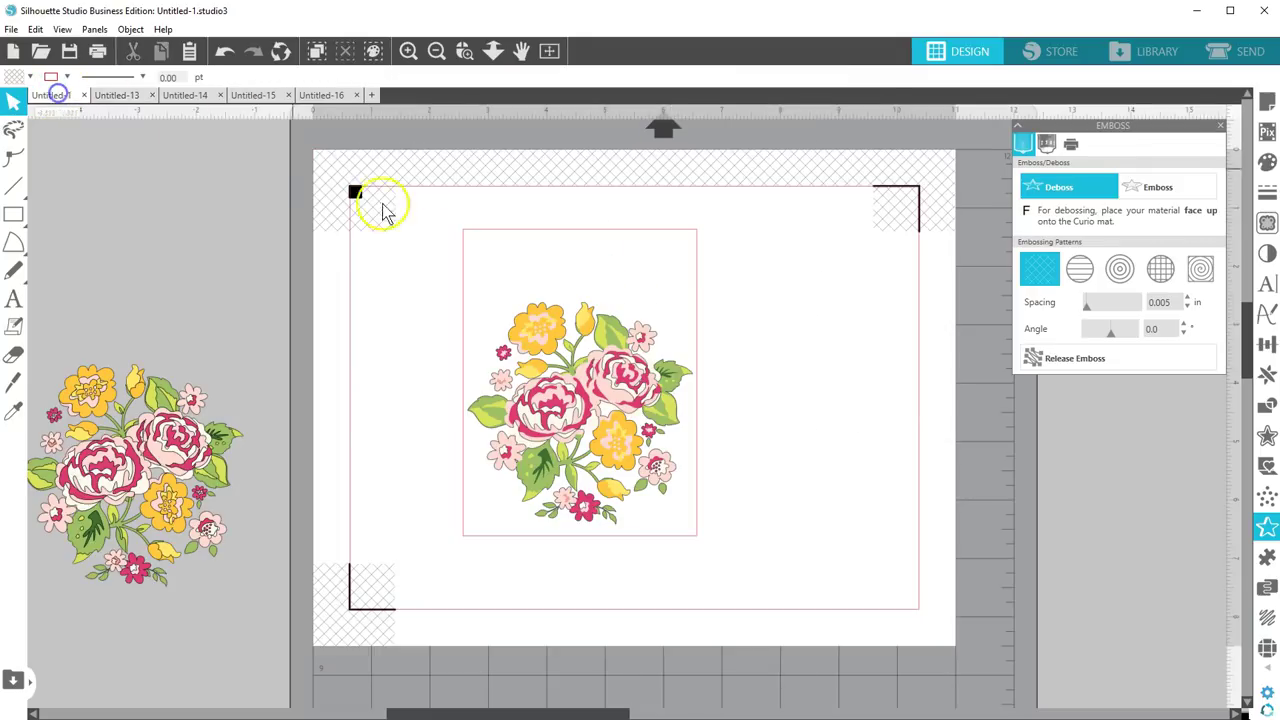
right_click(755, 302)
left_click(800, 369)
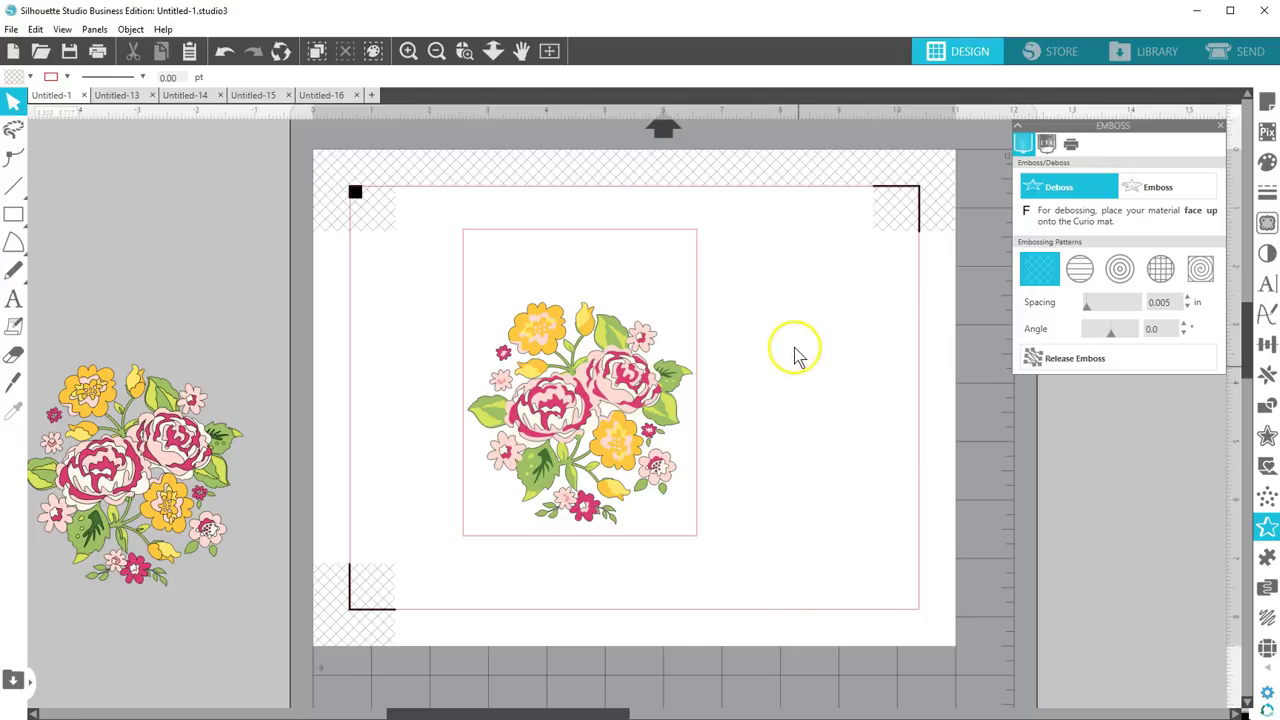
left_click_drag(887, 555, 600, 180)
left_click_drag(714, 186, 237, 233)
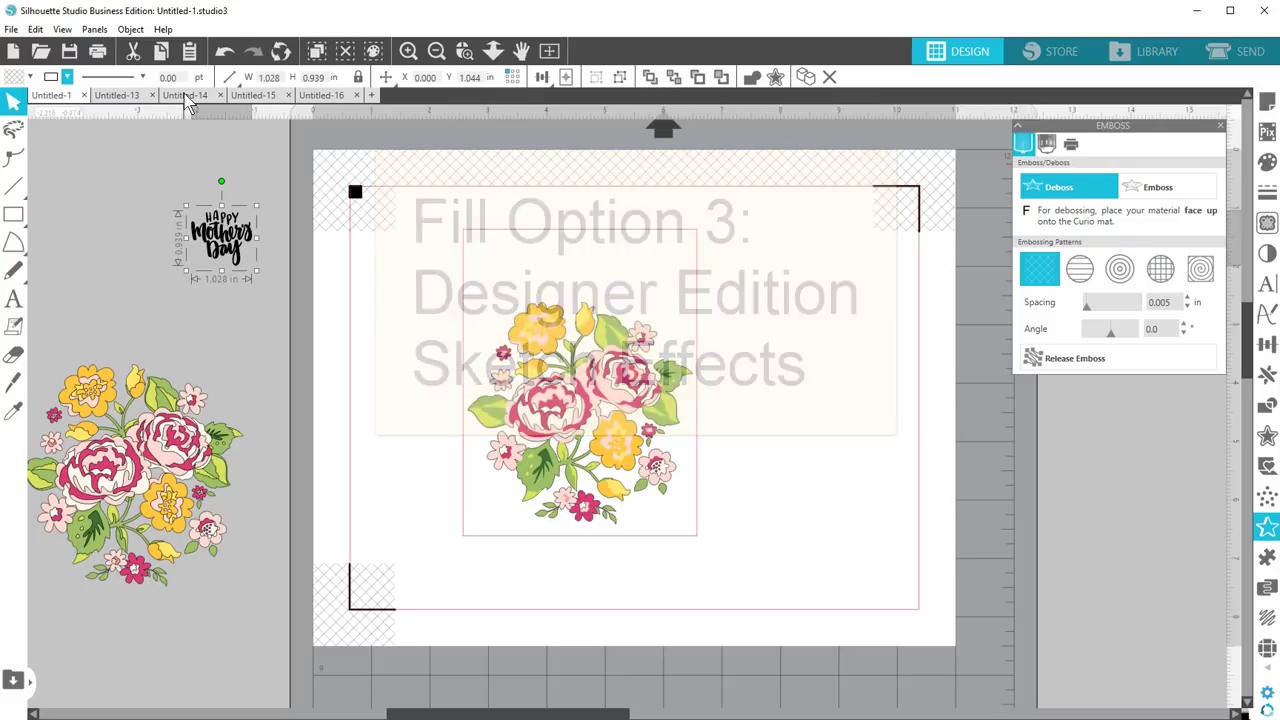
In Untitled-14, remove the lettering's pink fill and set its width to 100 in
left_click(186, 96)
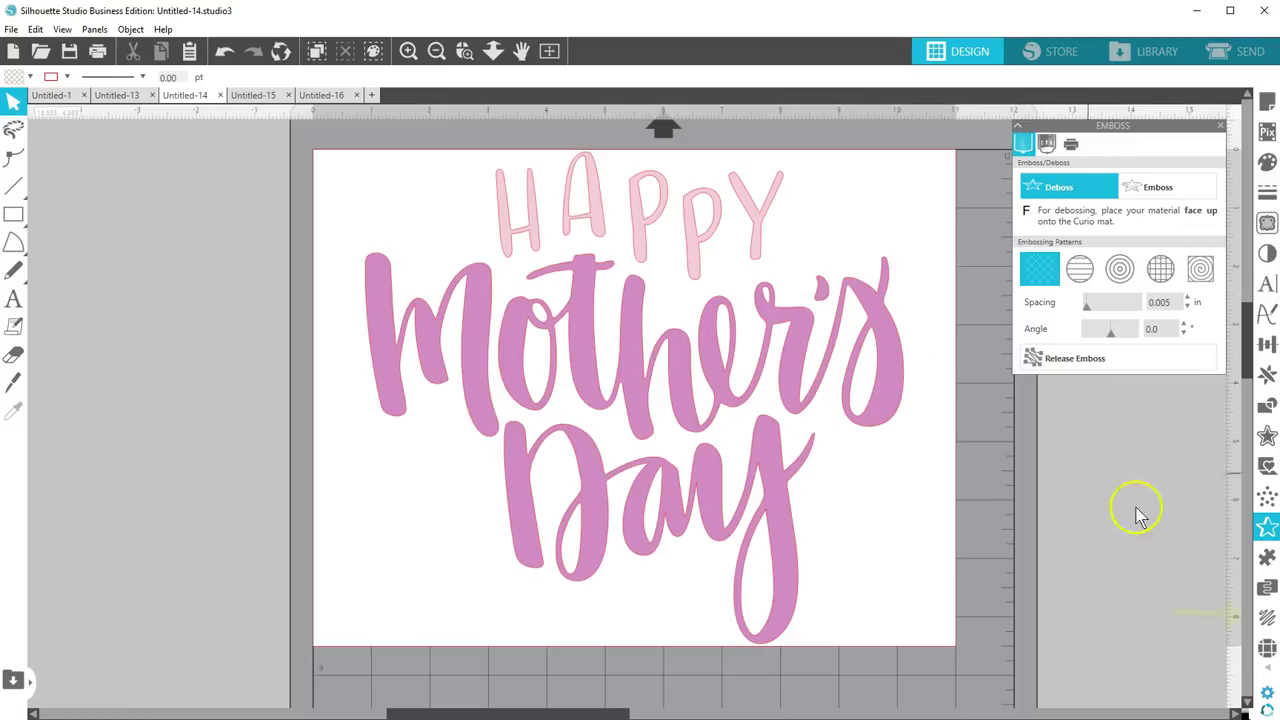
left_click(1267, 617)
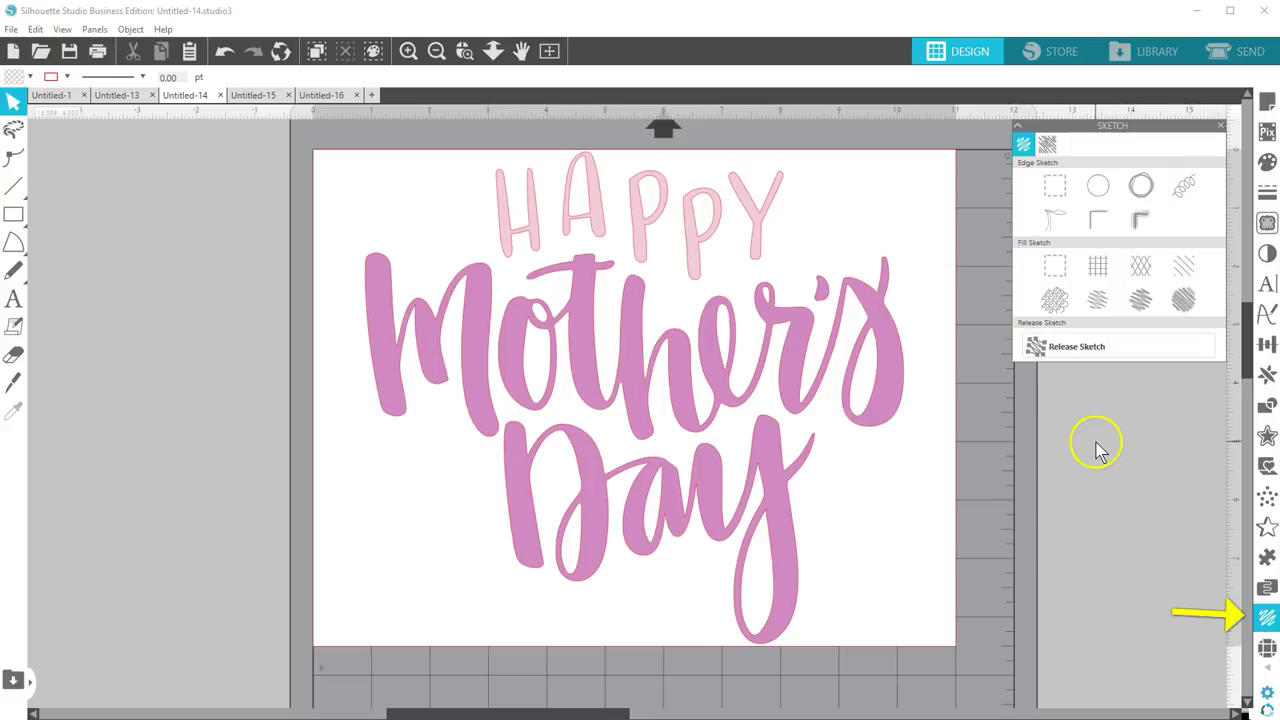
left_click(900, 350)
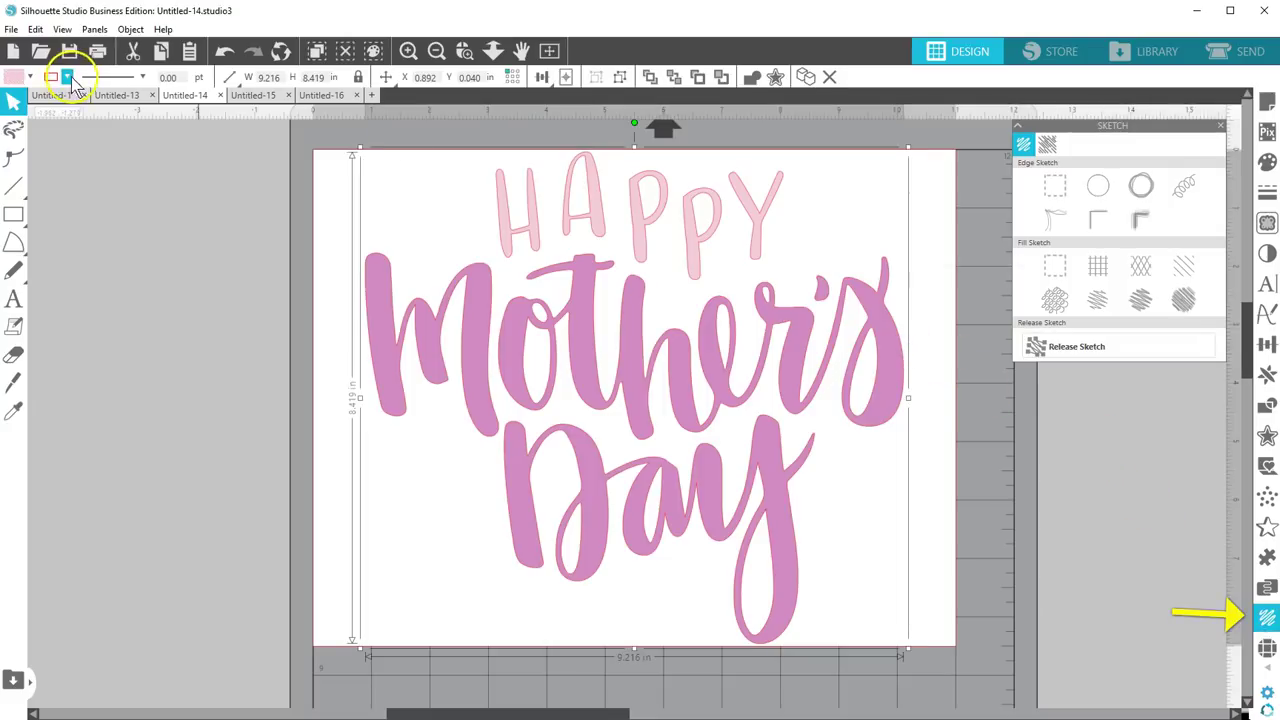
left_click(30, 78)
left_click(124, 100)
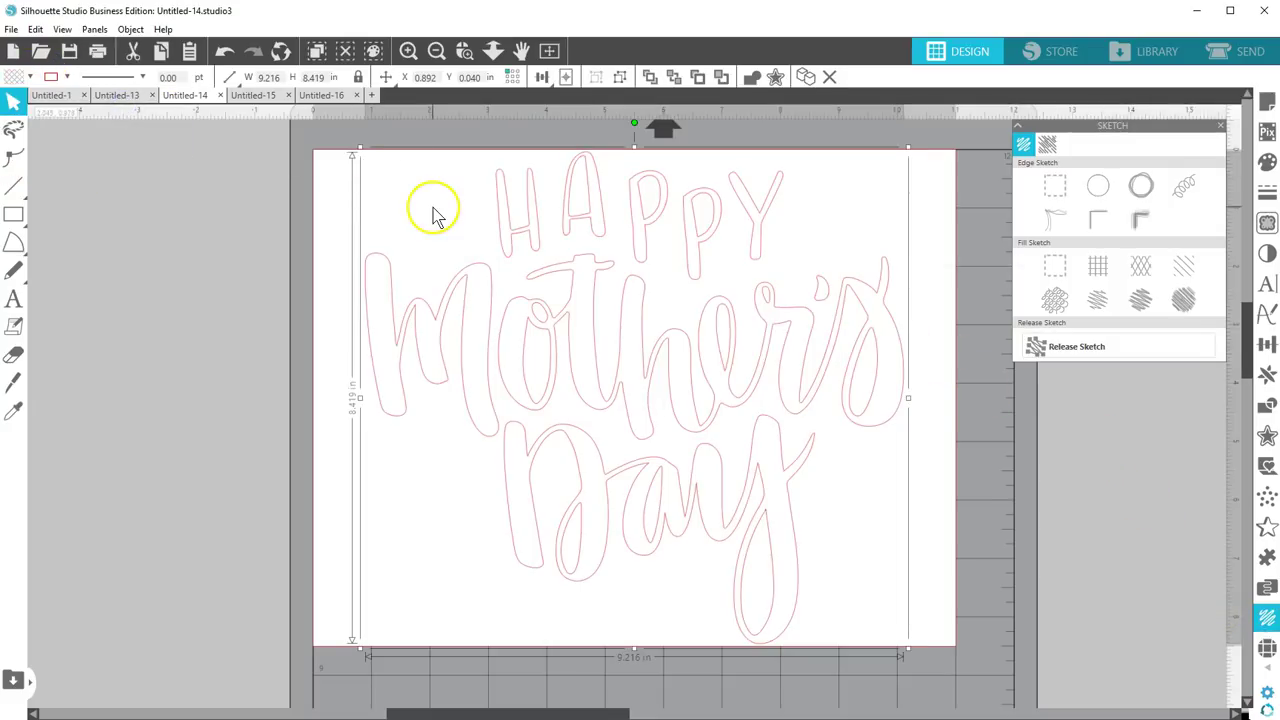
left_click(271, 77)
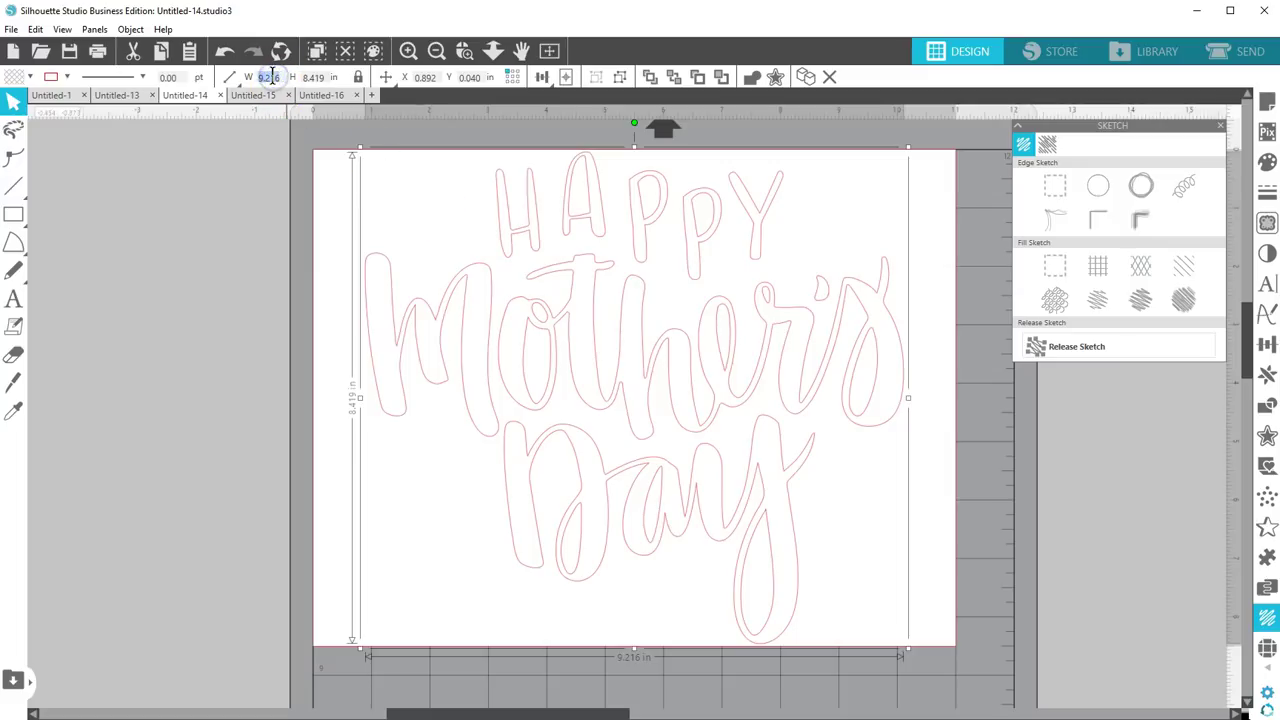
type("100")
key("Return")
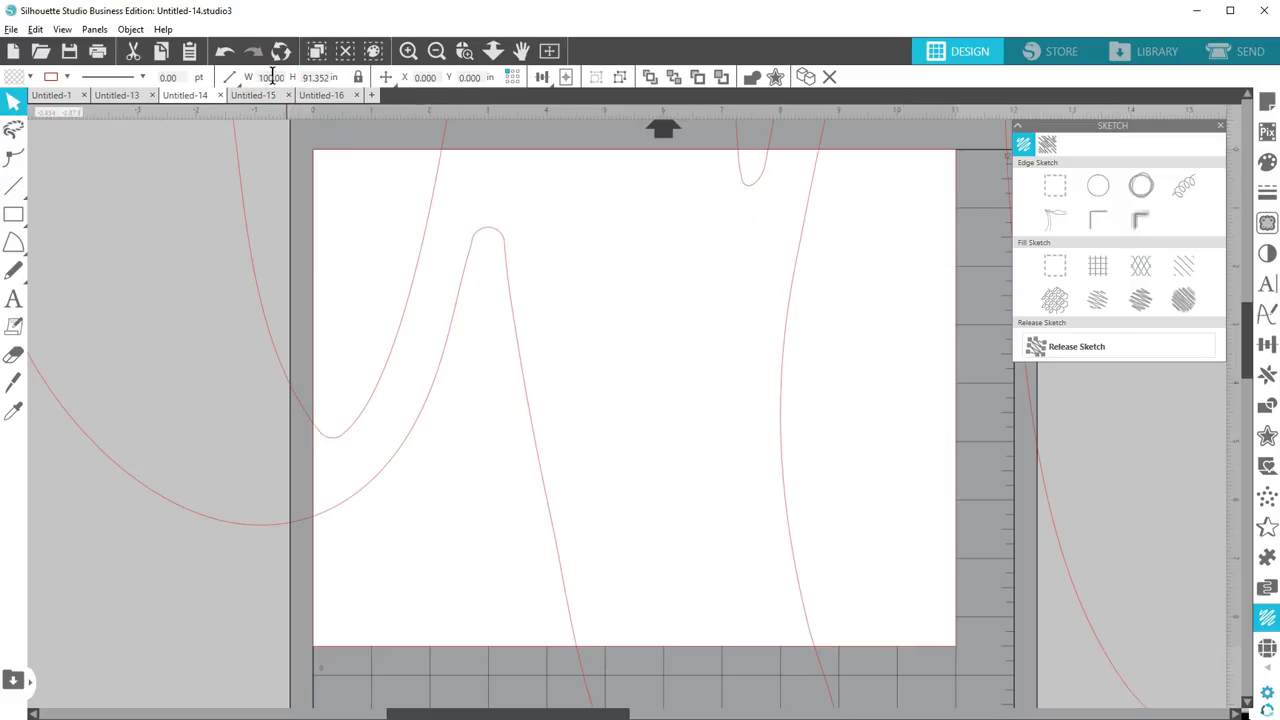
Fill the enlarged lettering with a diagonal sketch pattern and zoom out to view it
left_click(493, 50)
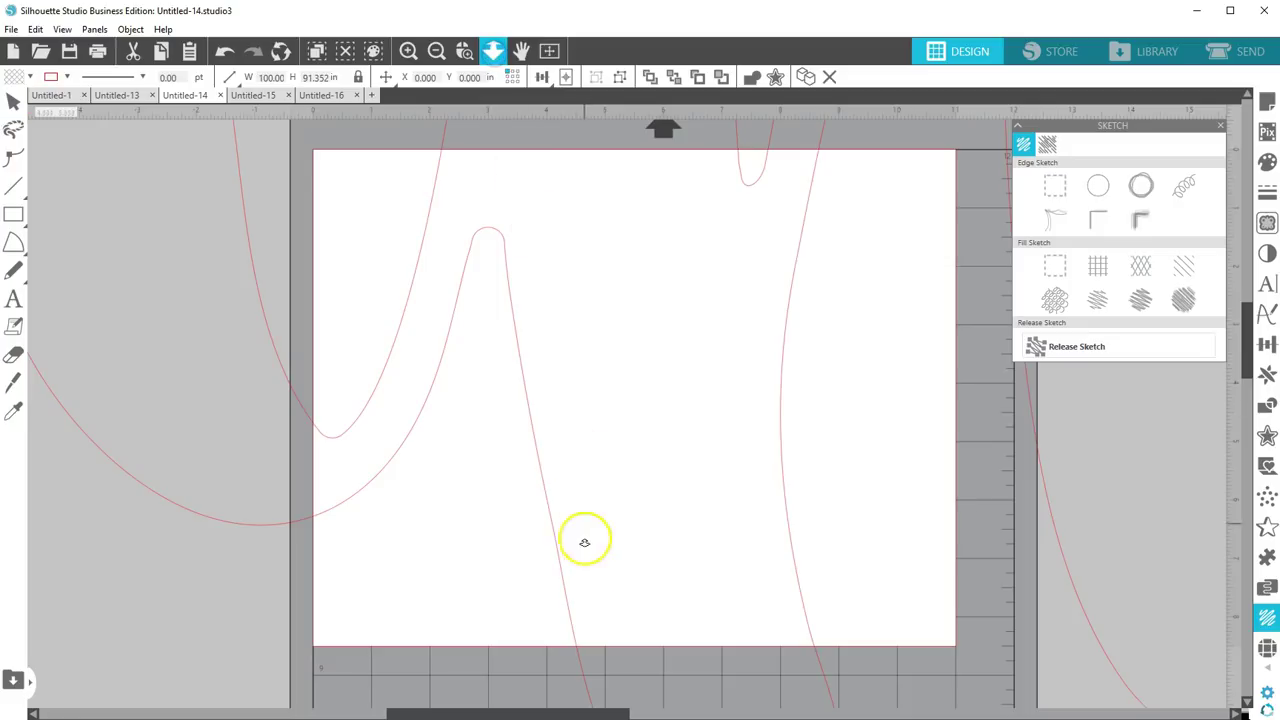
left_click_drag(584, 542, 602, 66)
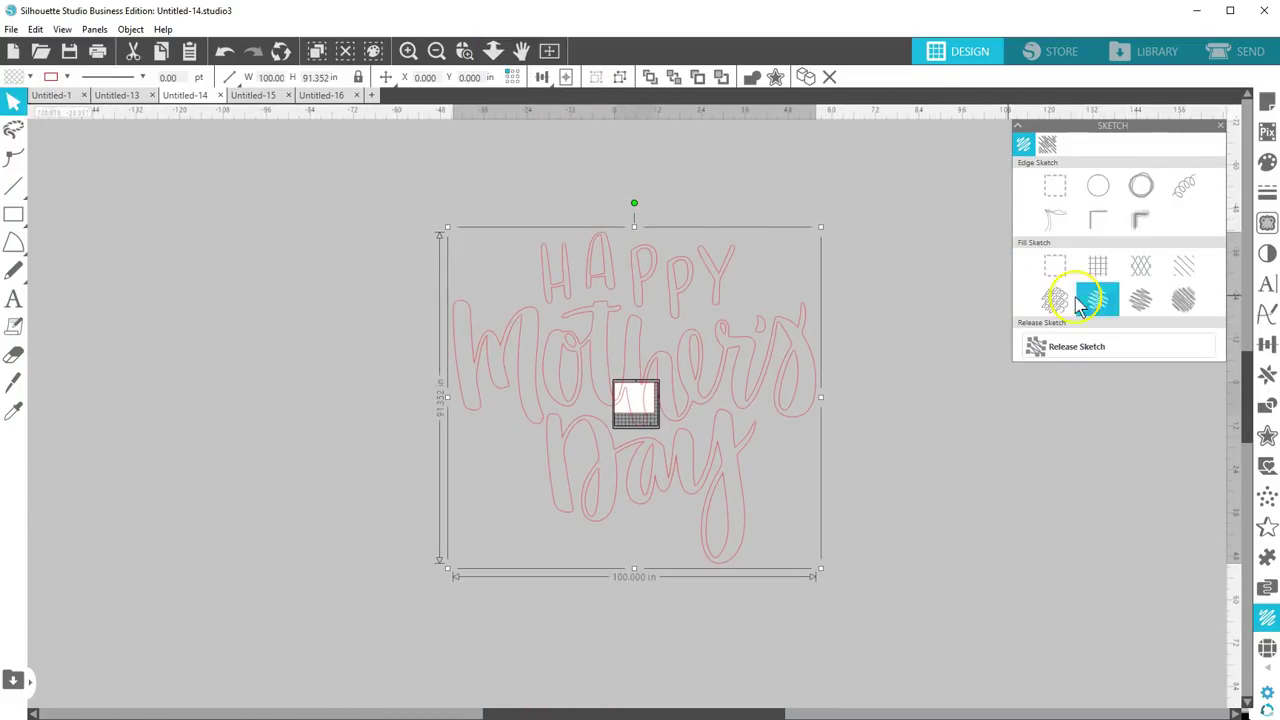
left_click(1189, 265)
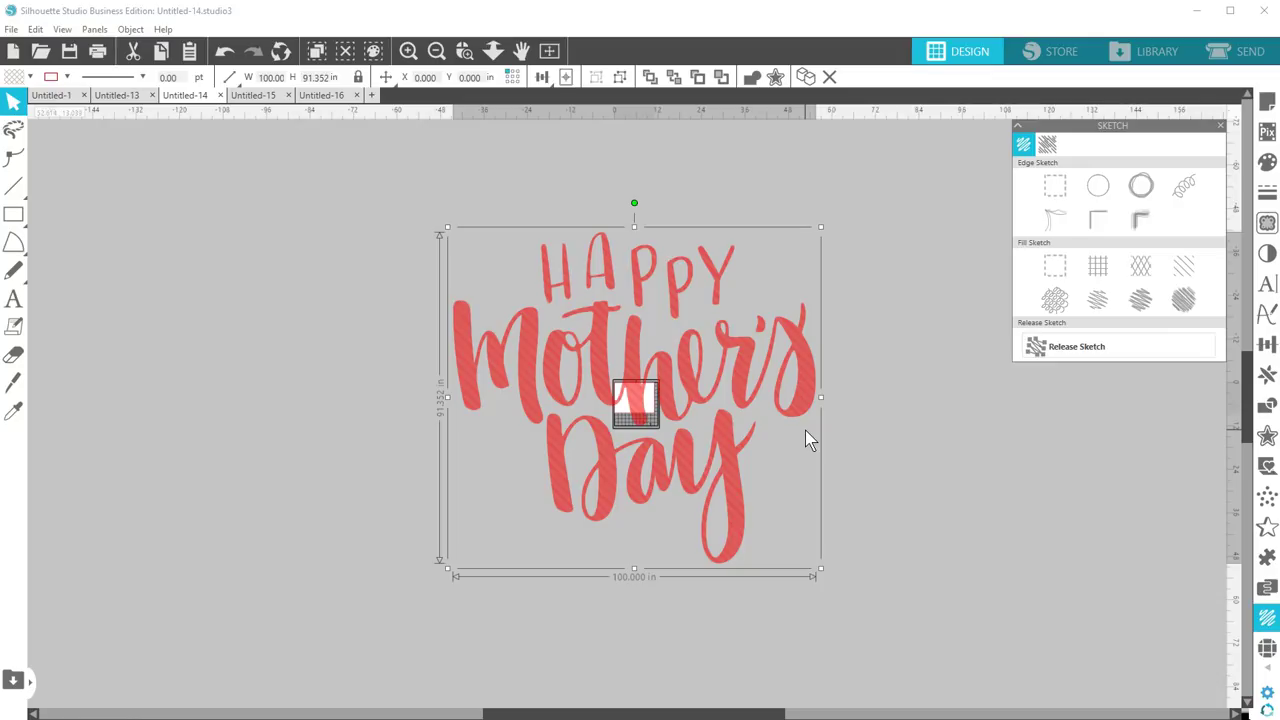
left_click(551, 52)
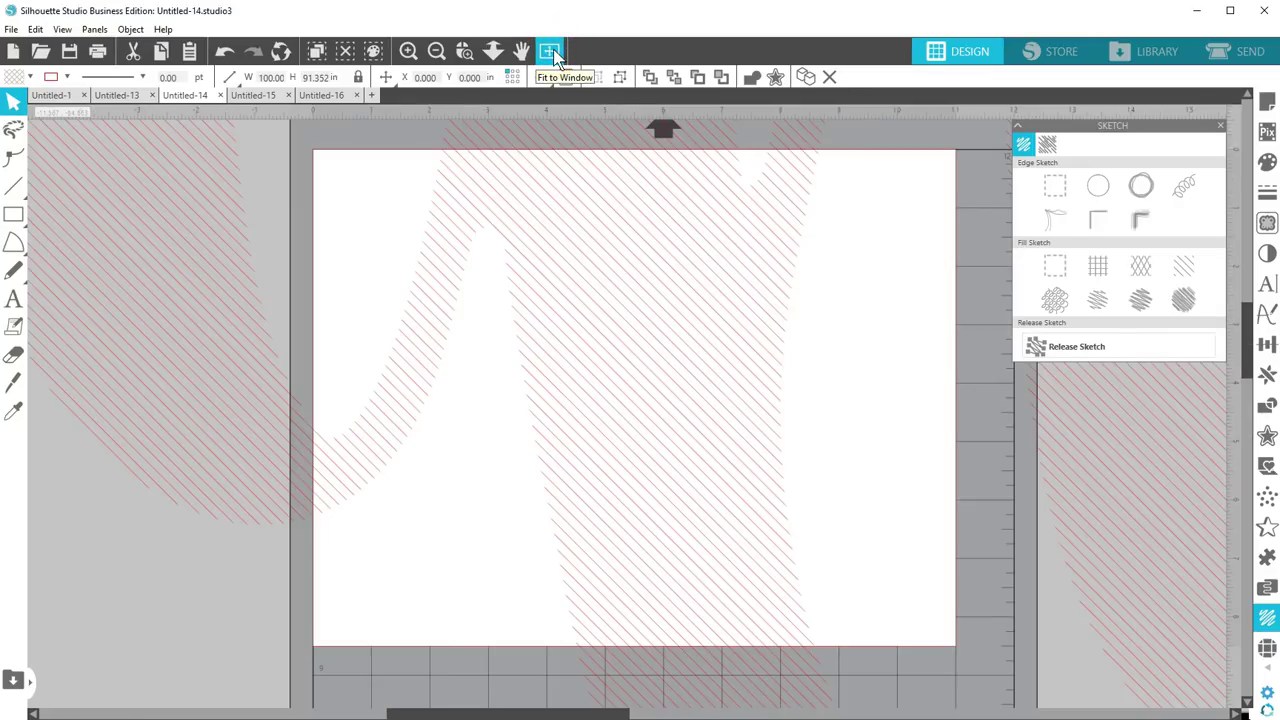
left_click(224, 55)
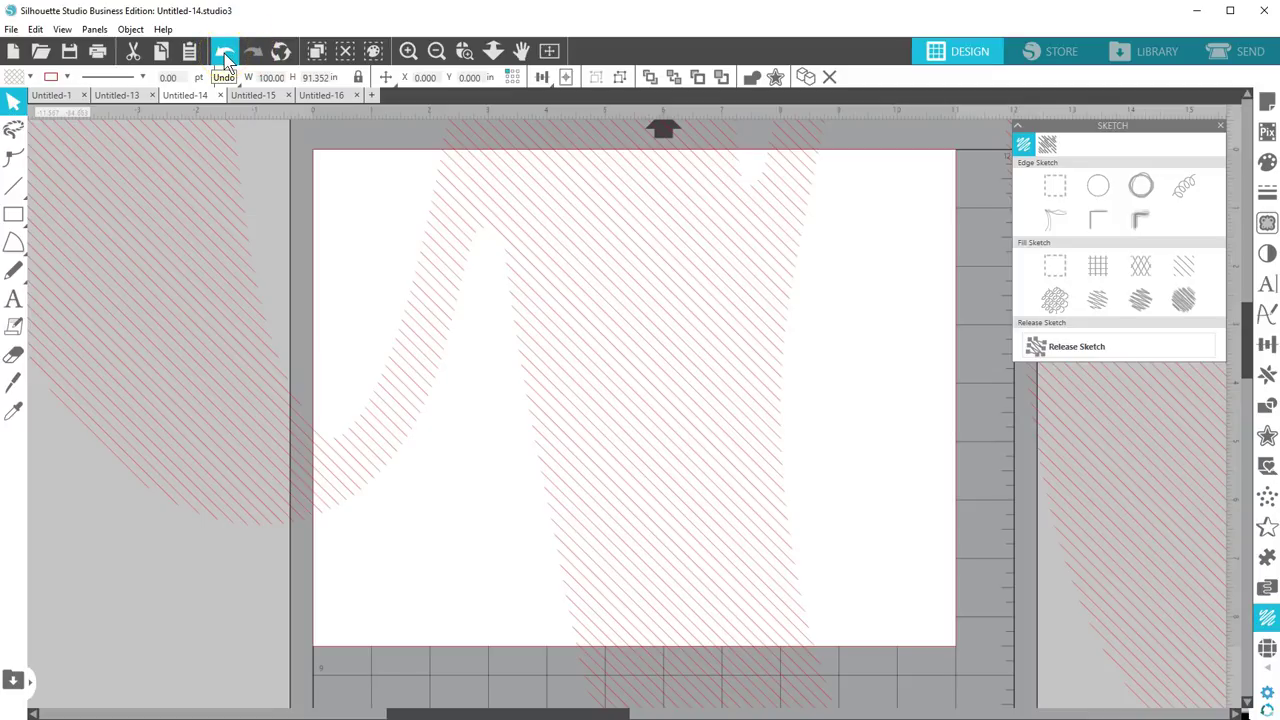
left_click(224, 52)
left_click(608, 299)
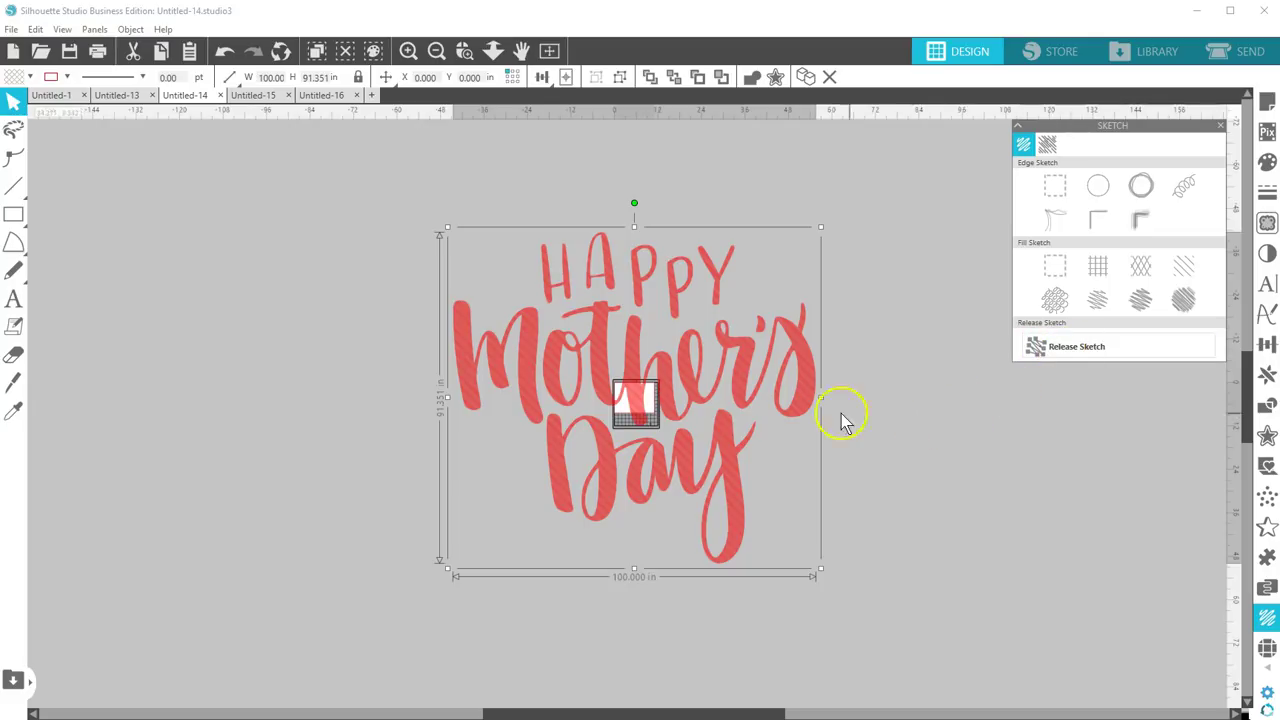
Resize the sketch lettering to 1 in wide, fit the page in view, and fill it black
left_click(271, 78)
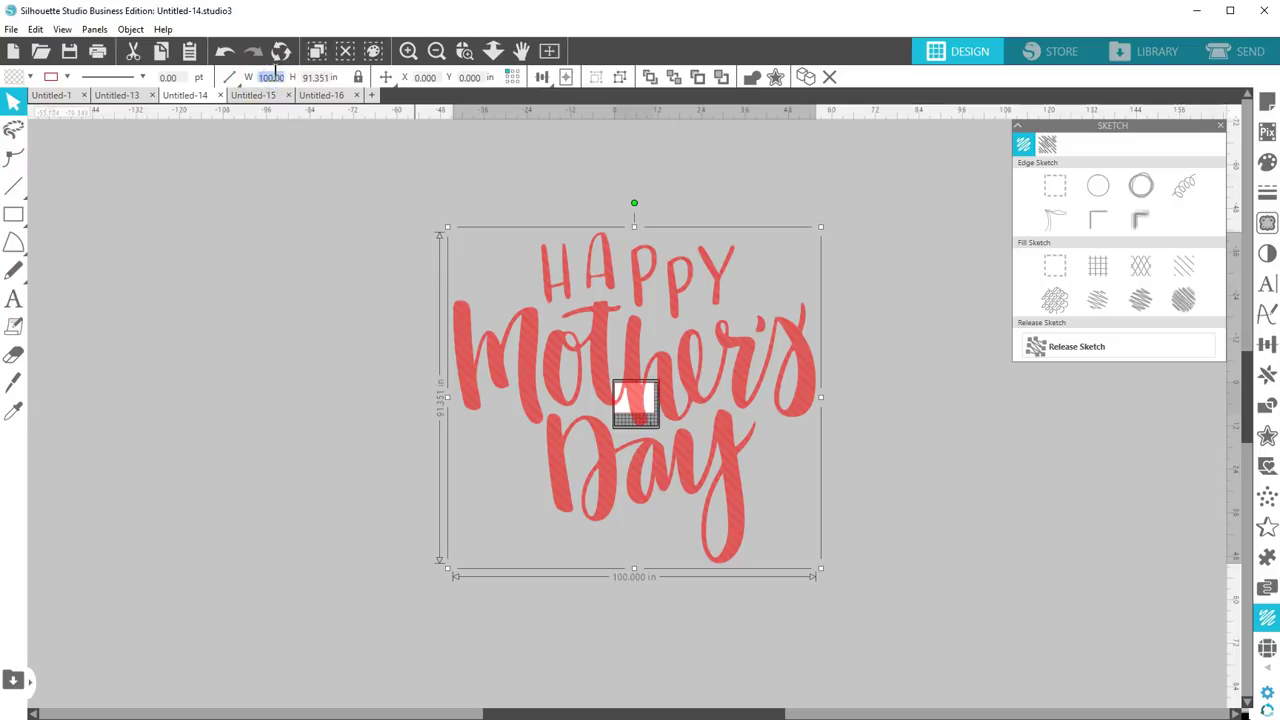
type("1.")
key("Return")
left_click(549, 51)
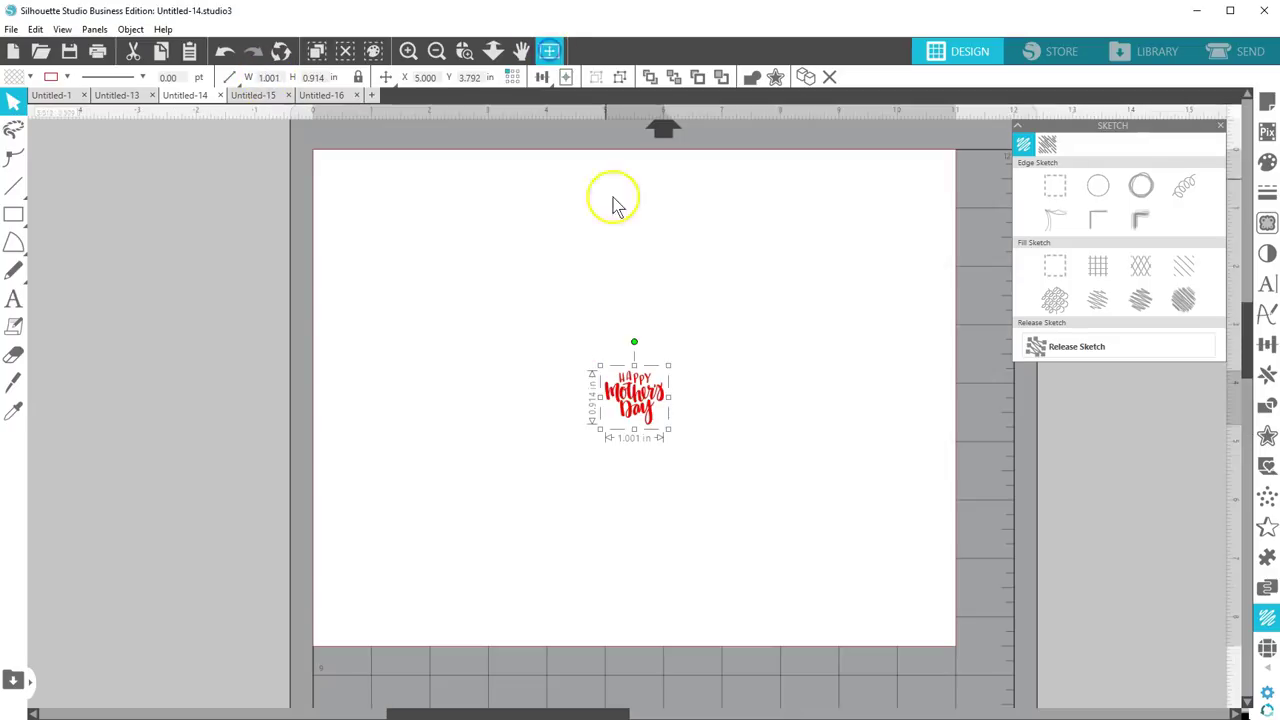
left_click(66, 77)
left_click(143, 110)
Copy the black lettering and bring up paste options on the Untitled-1 floral card
right_click(612, 372)
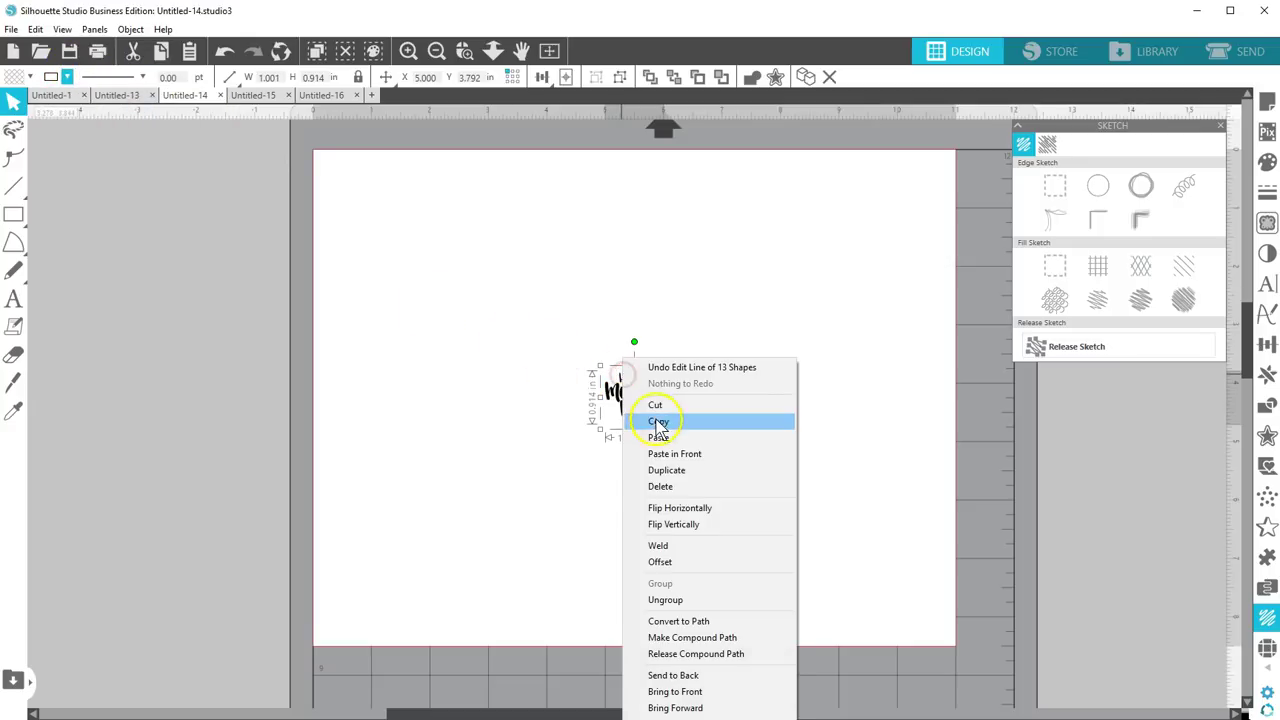
left_click(660, 420)
left_click(50, 95)
right_click(541, 272)
Paste the lettering copy, move it left beside the first, and switch to Untitled-15
left_click(655, 393)
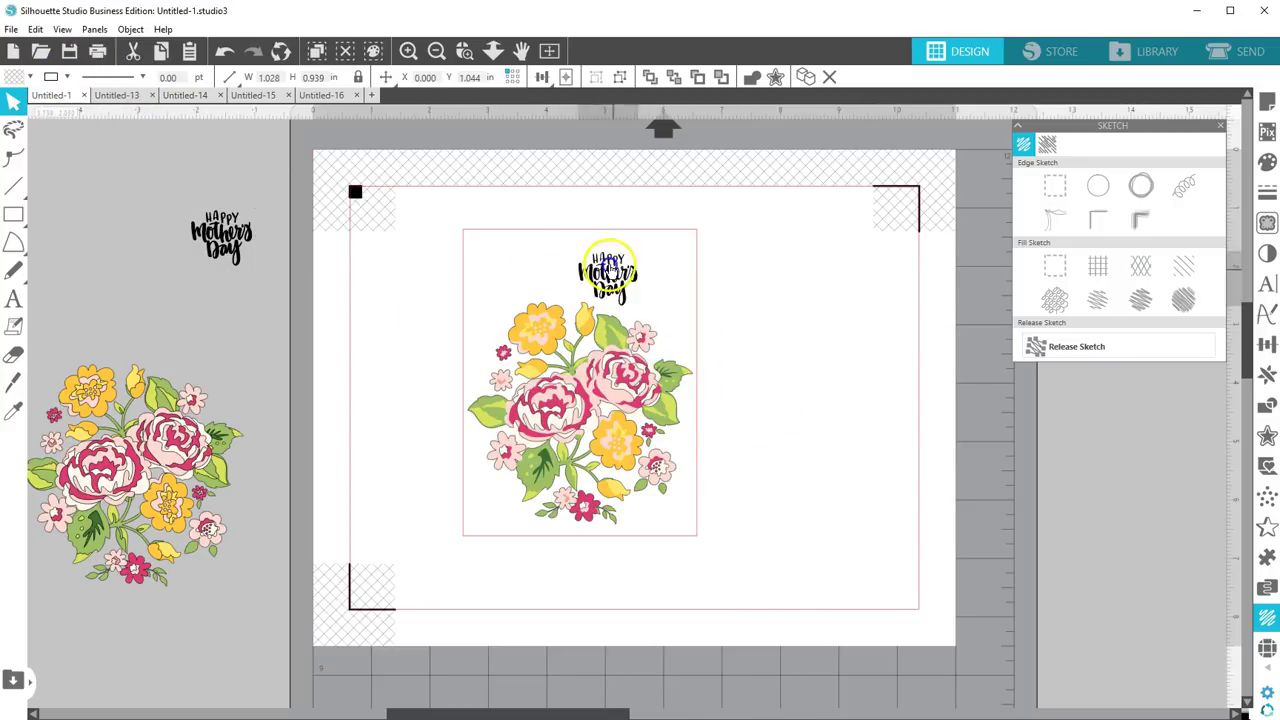
left_click_drag(578, 268, 273, 300)
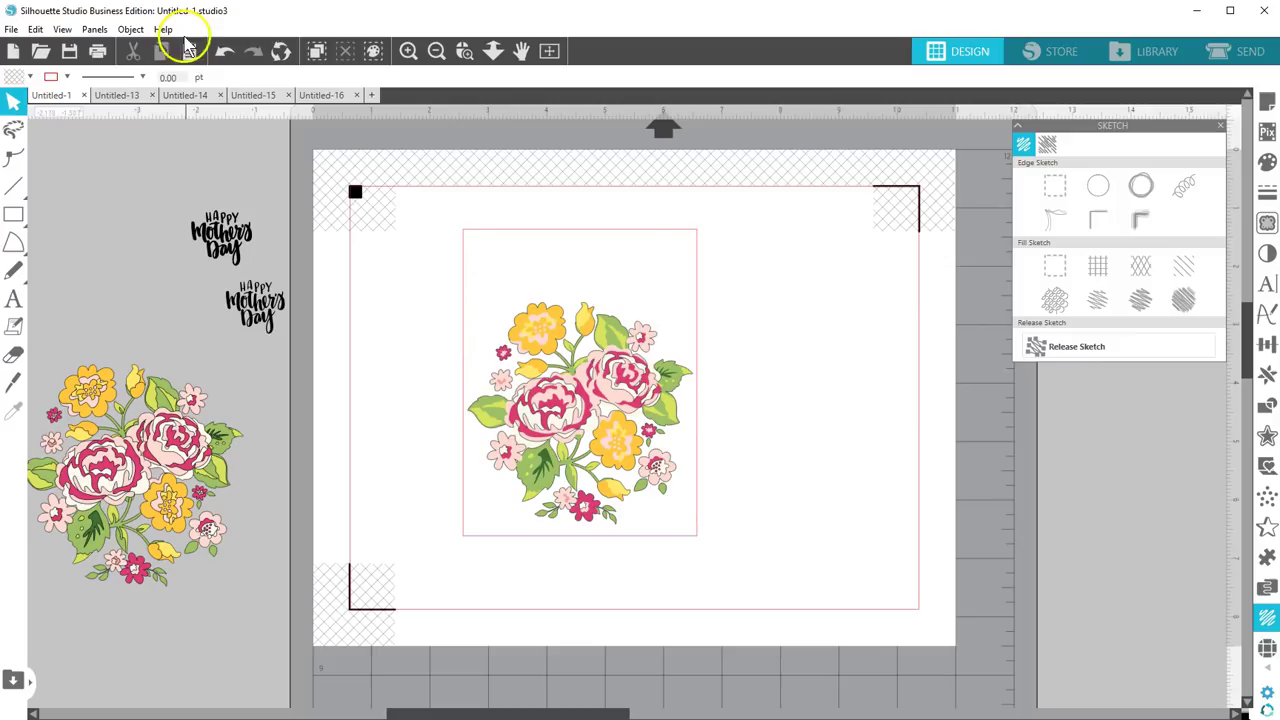
left_click(253, 97)
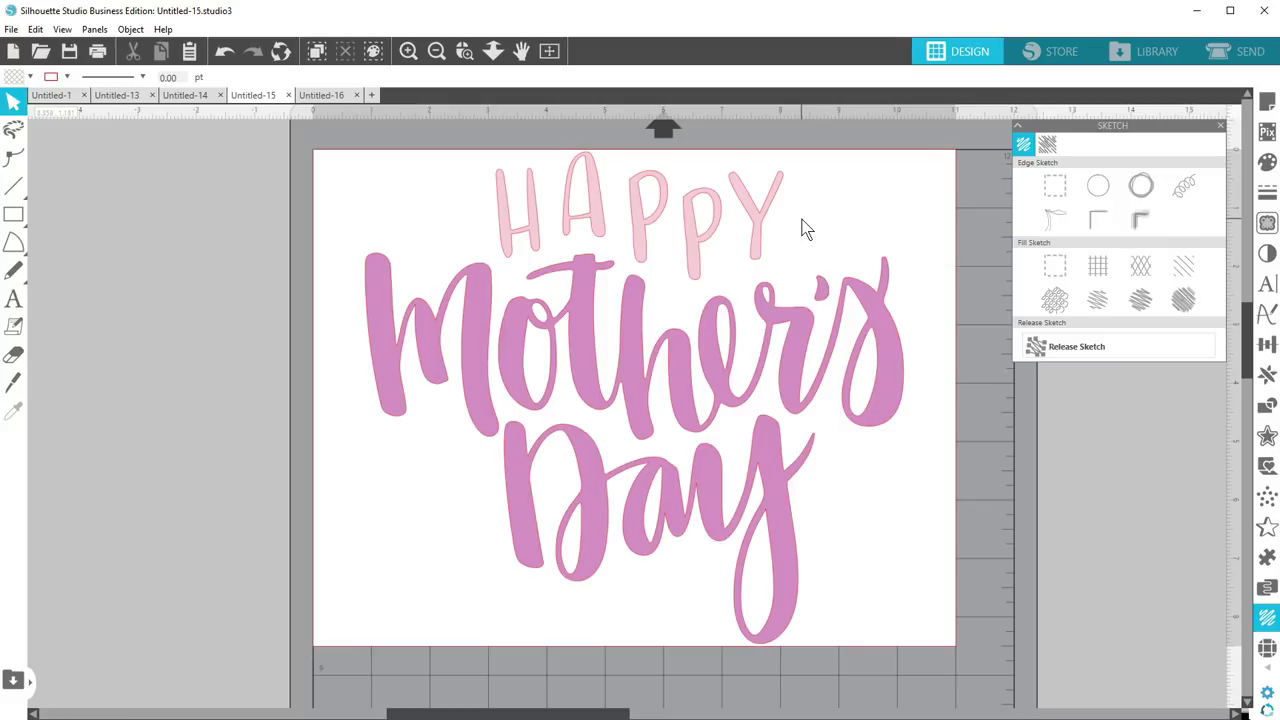
Make the Happy Mother's Day lettering unfilled, shrink it to 5.070 × 4.631 in, and move it right
left_click(766, 213)
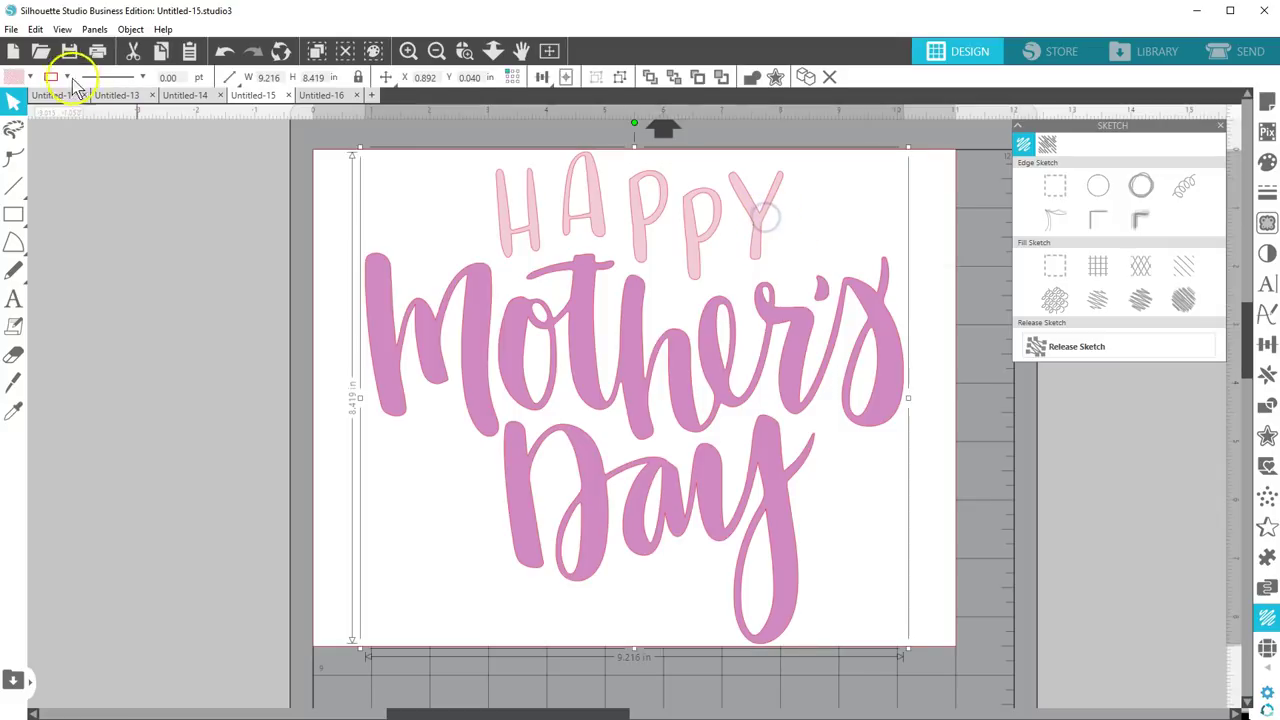
left_click(30, 76)
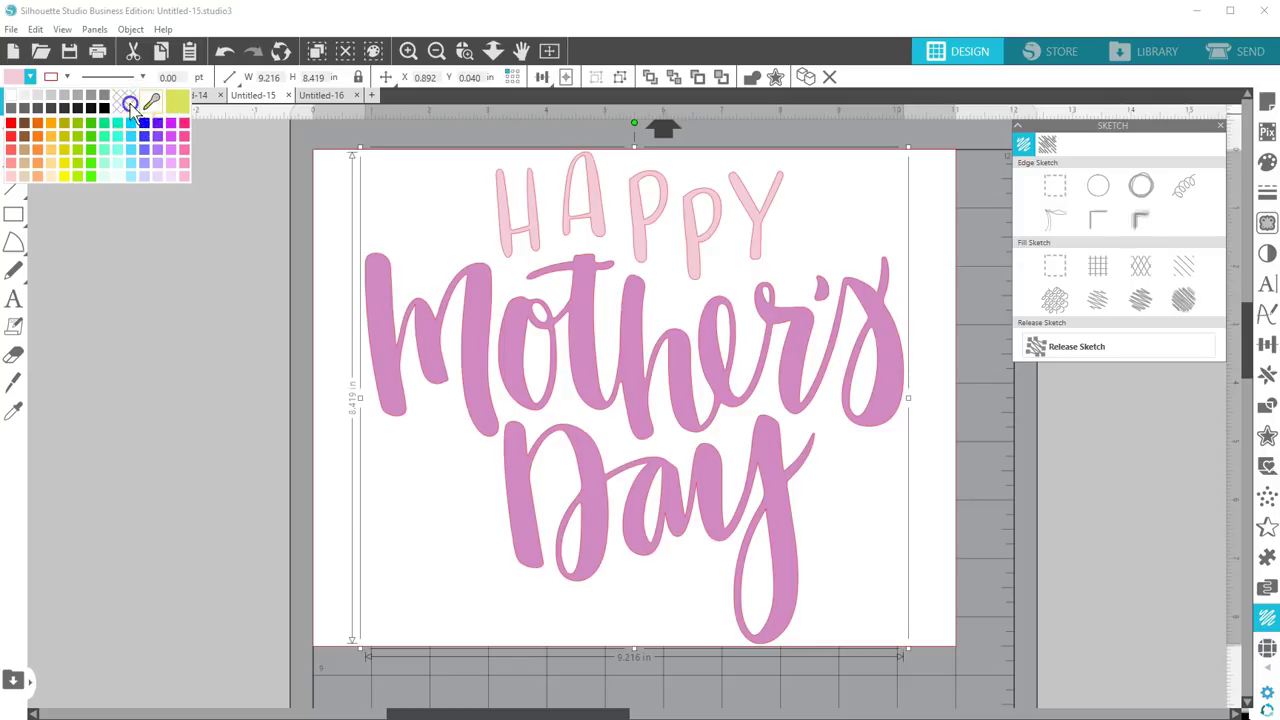
left_click(130, 105)
left_click_drag(908, 648, 663, 433)
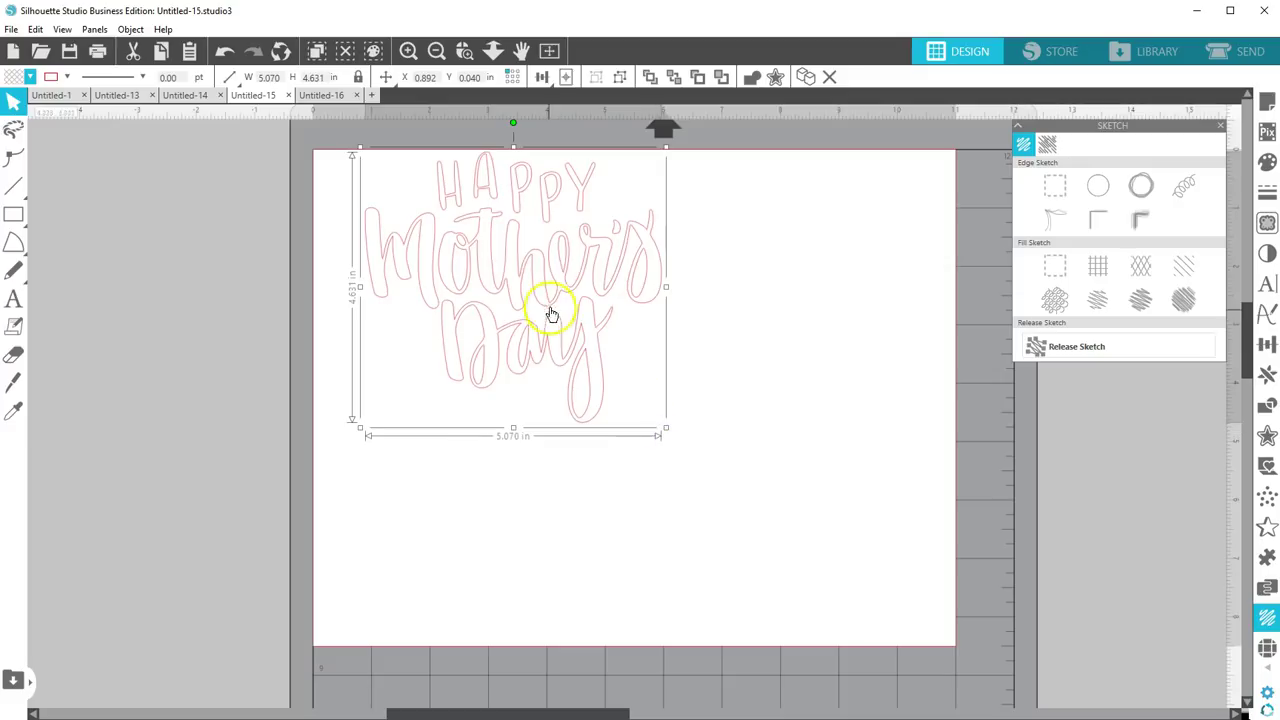
left_click_drag(551, 309, 827, 306)
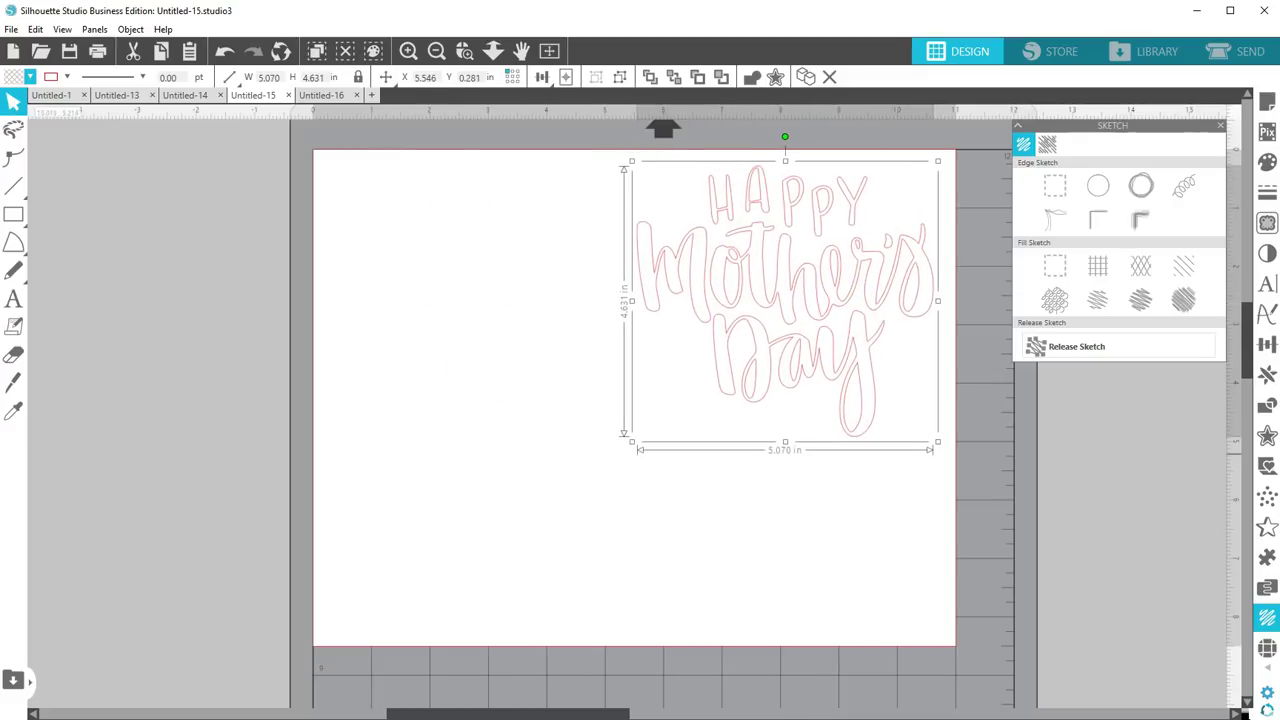
left_click(1267, 435)
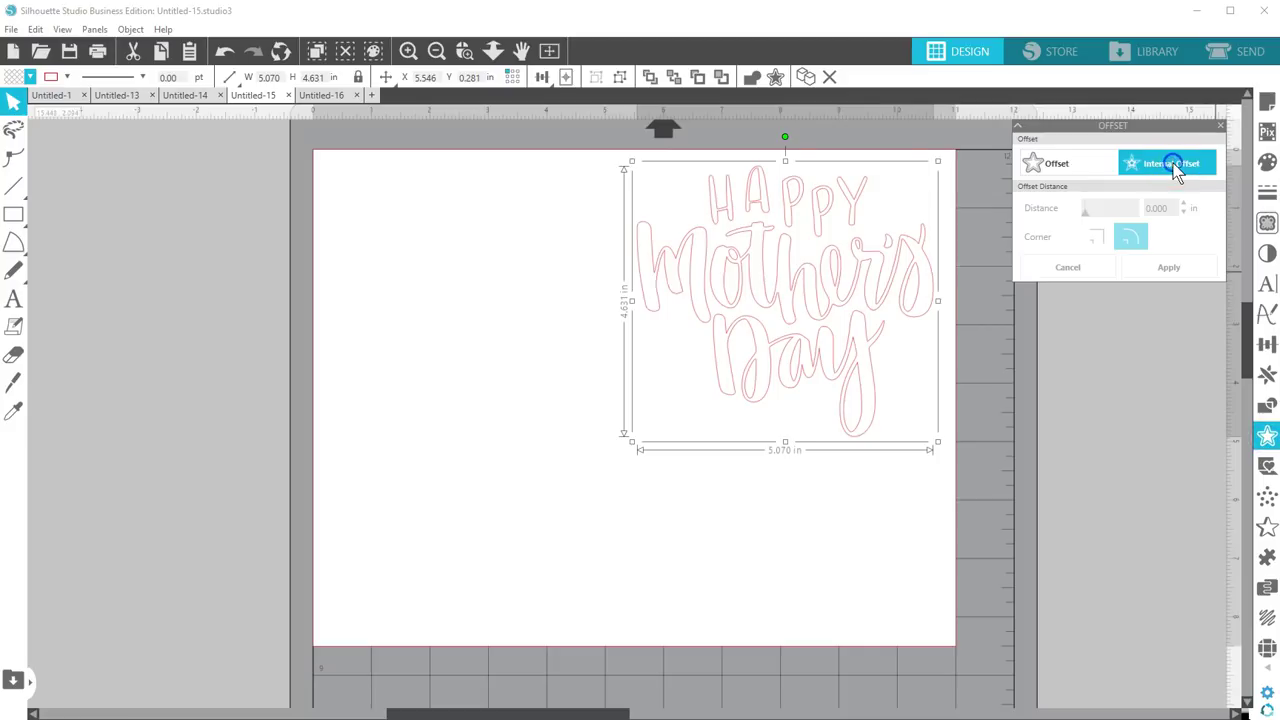
Apply repeated 0.010 in internal offsets to the lettering until it looks solid red
left_click(1171, 163)
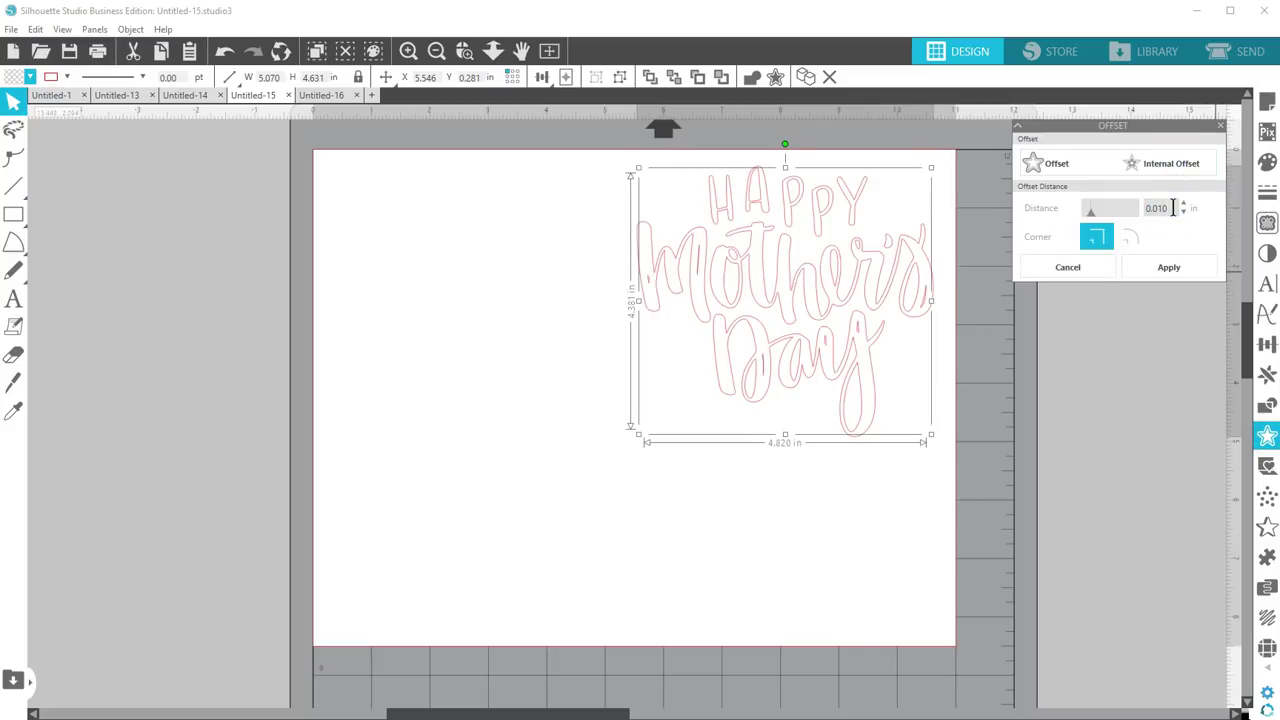
left_click(1170, 266)
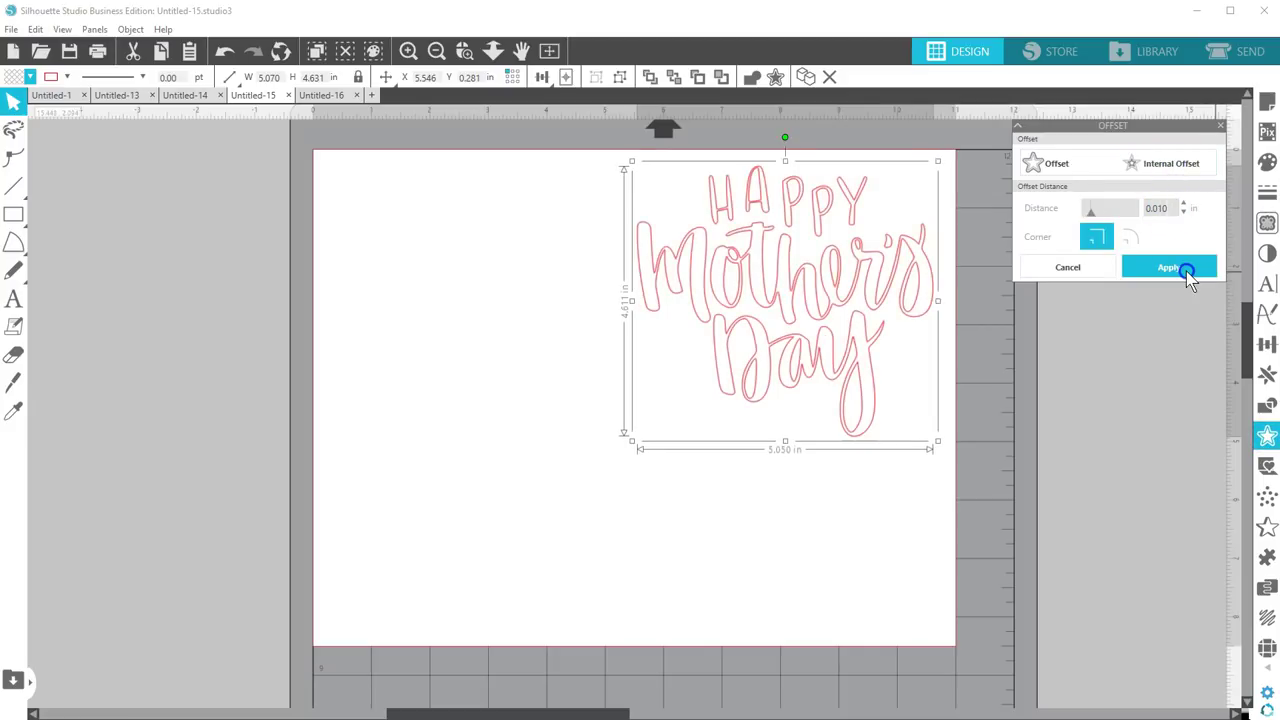
left_click(1172, 166)
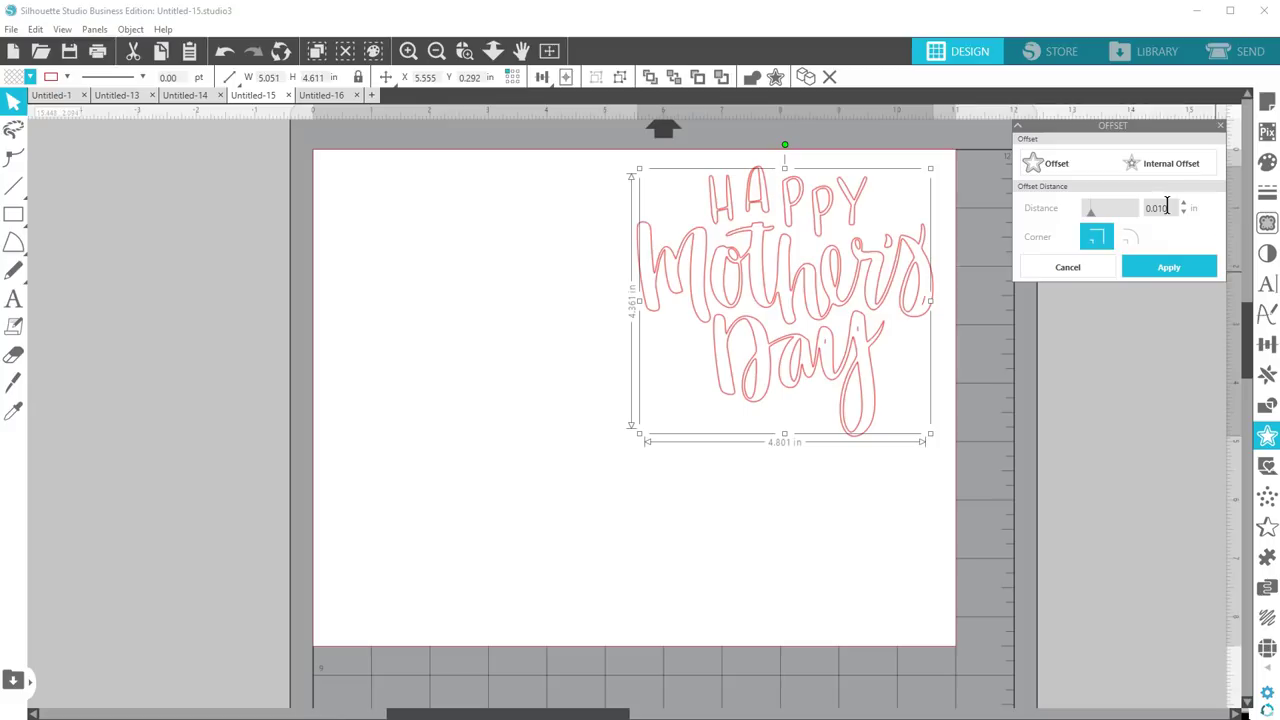
left_click(1205, 272)
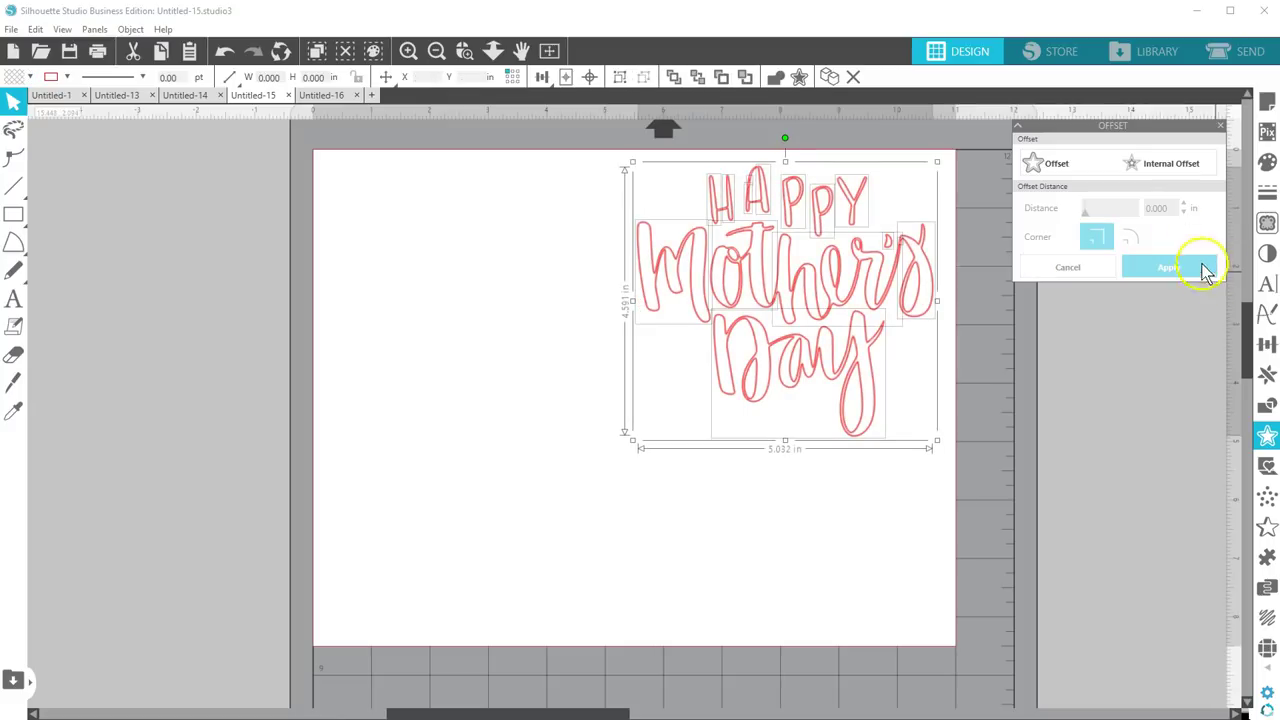
left_click(1173, 170)
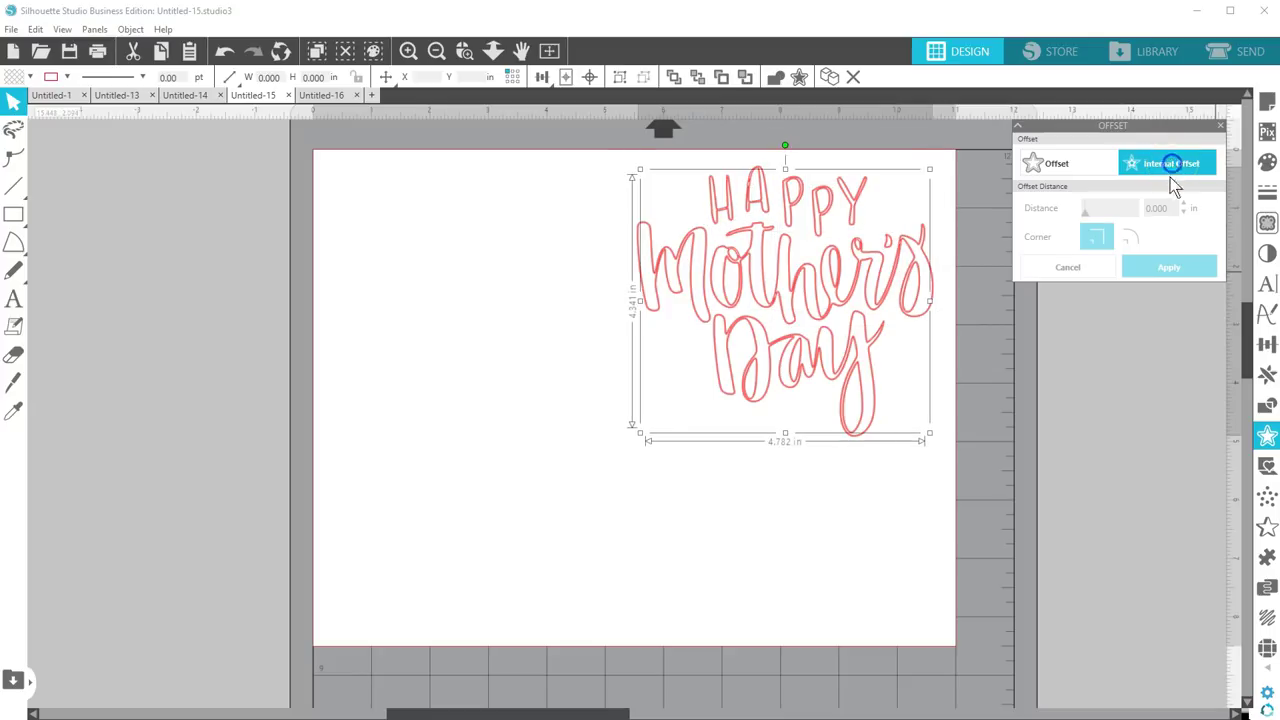
double_click(1160, 207)
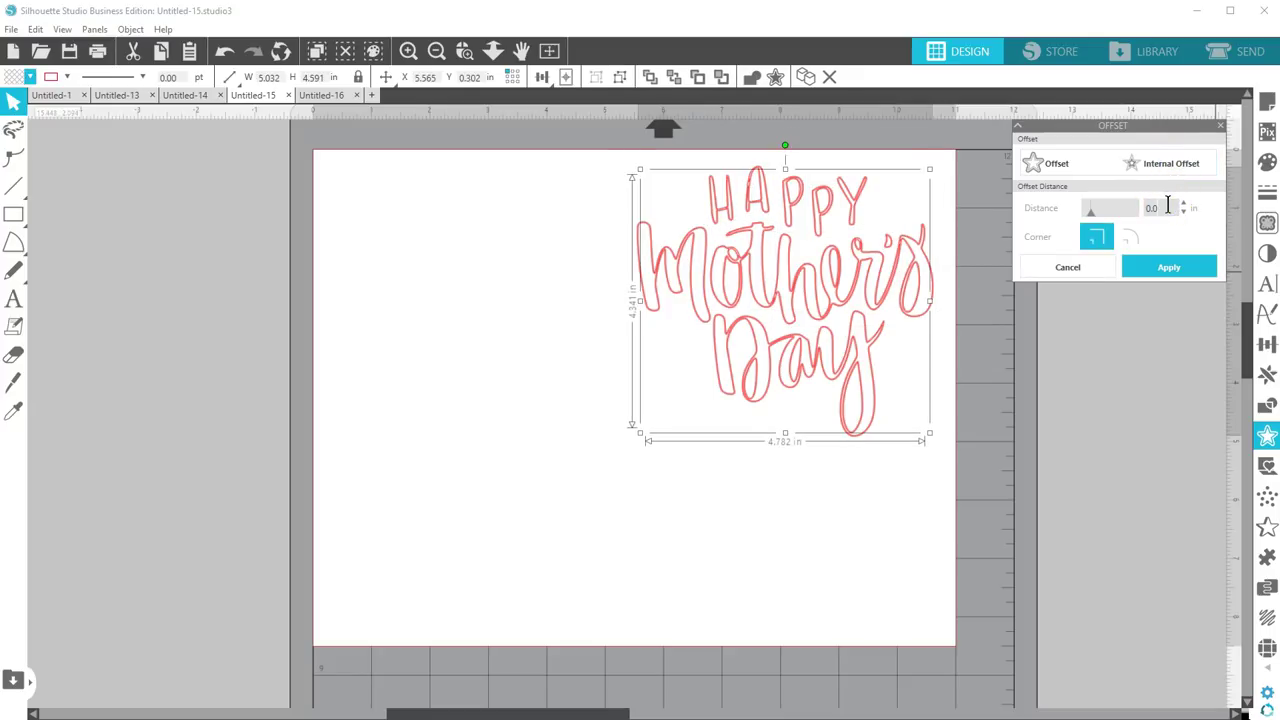
left_click(1180, 269)
left_click(1183, 163)
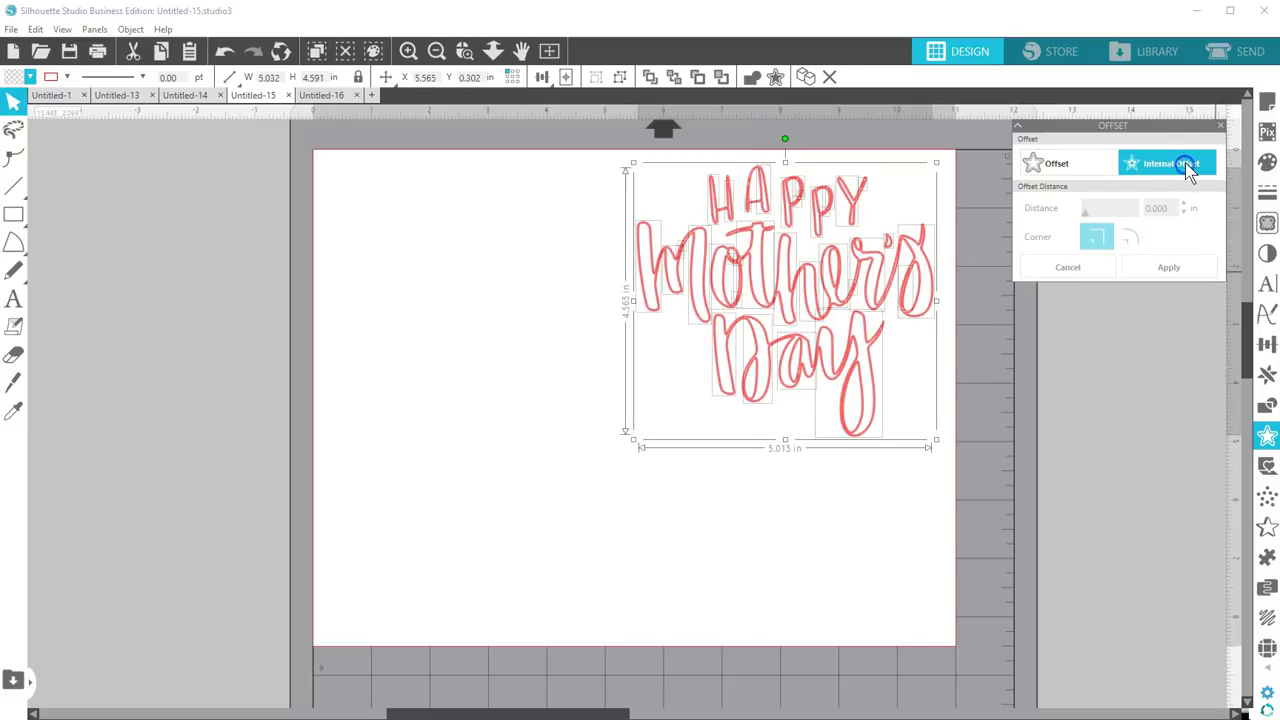
double_click(1163, 208)
left_click(1168, 270)
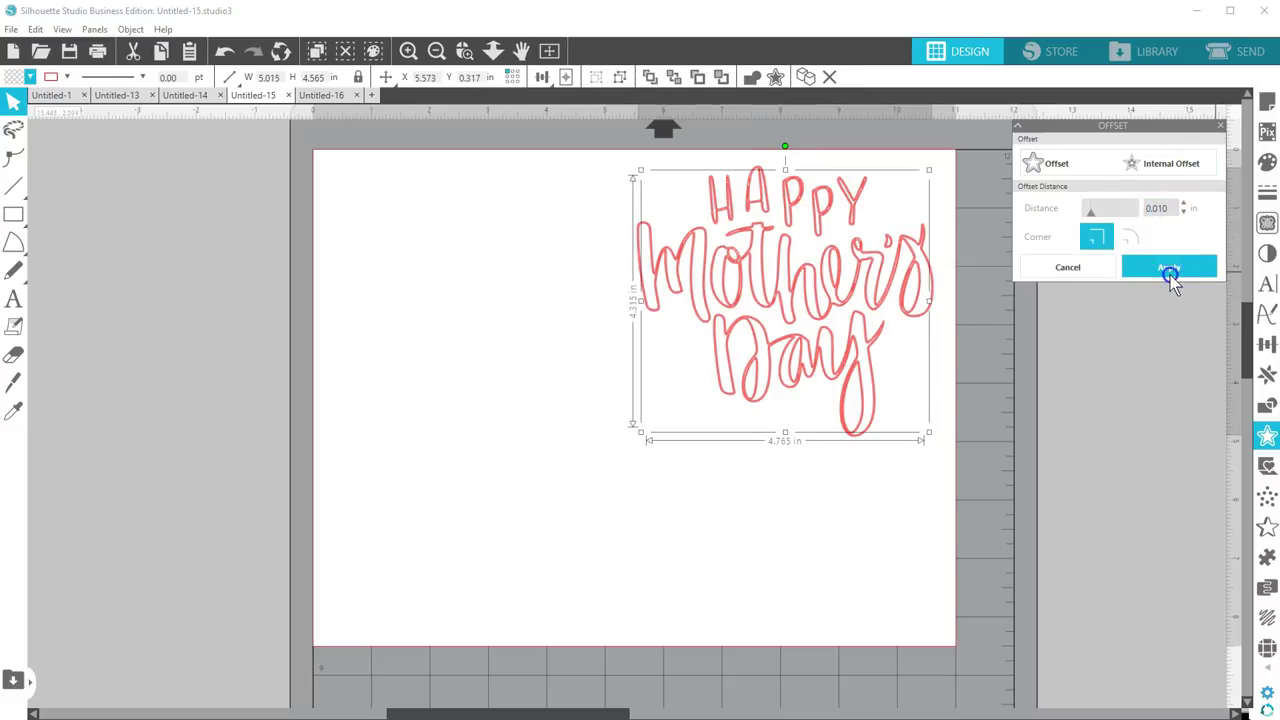
left_click(1168, 163)
left_click(1171, 208)
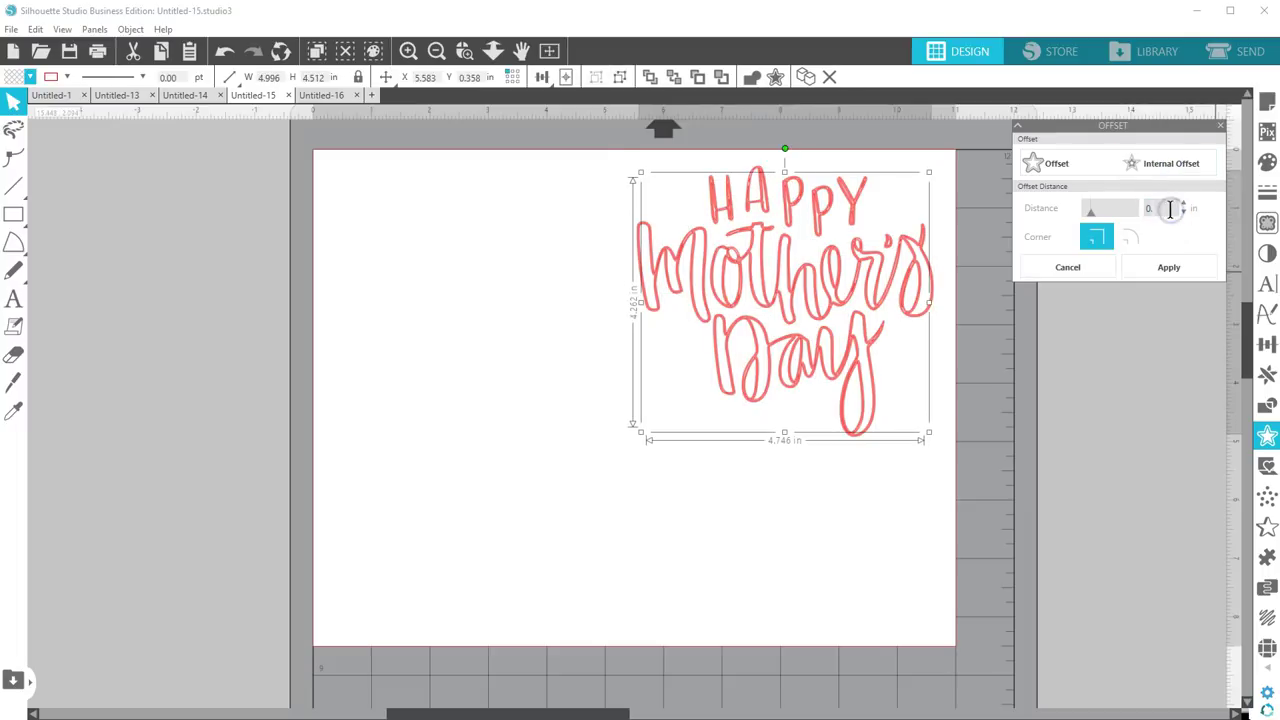
left_click(1177, 270)
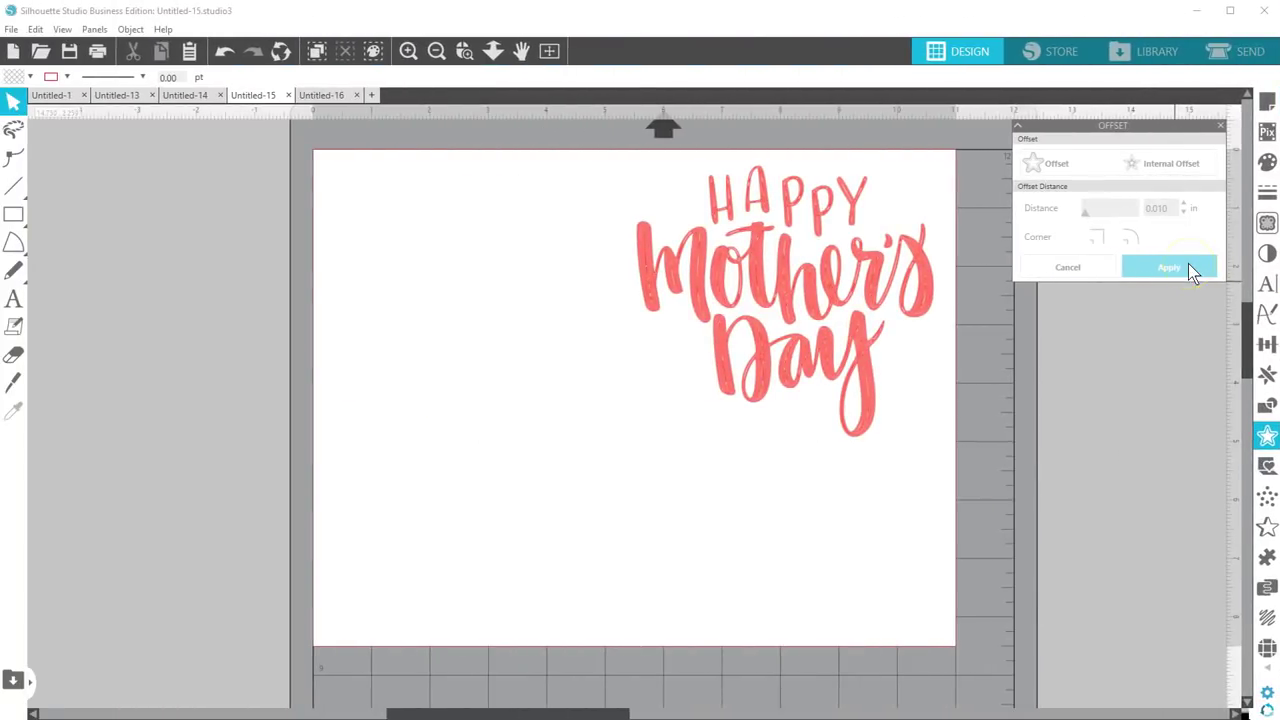
Group the Mother's Day lettering, shrink it to about 1 in, fill it black, and copy it
left_click_drag(791, 129, 971, 477)
left_click(621, 77)
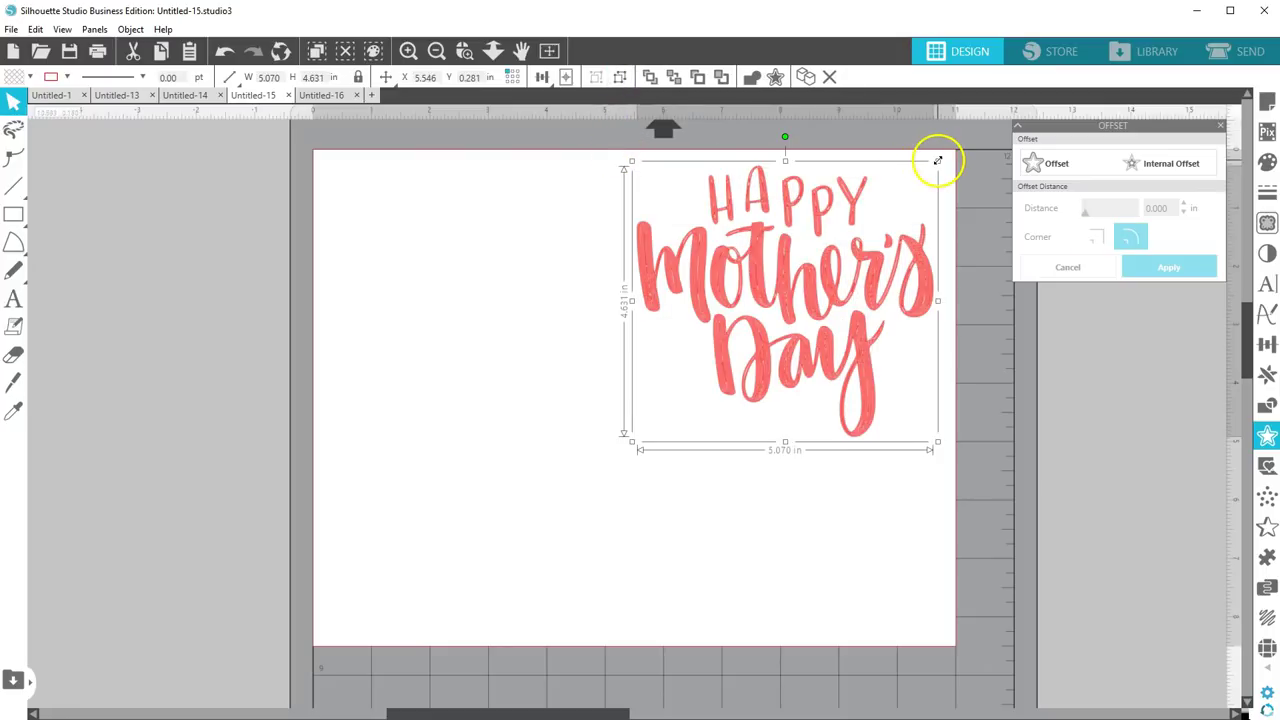
left_click_drag(933, 162, 688, 362)
left_click(67, 77)
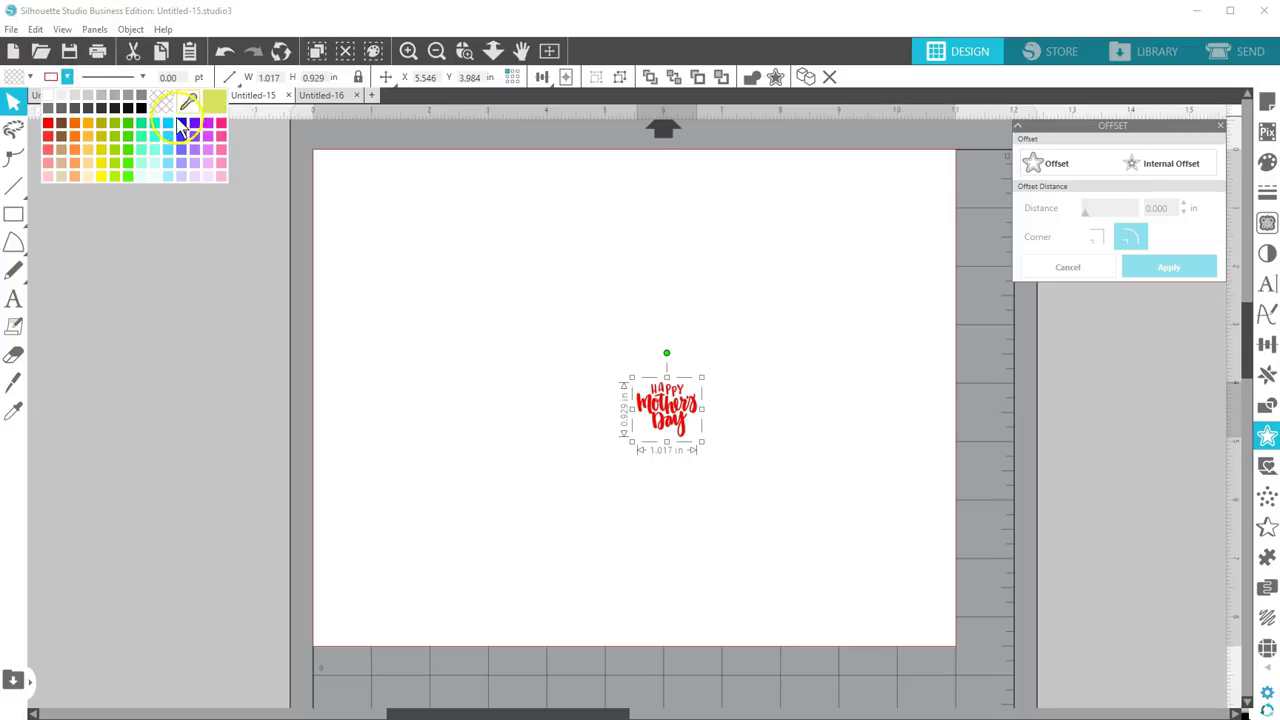
left_click(141, 106)
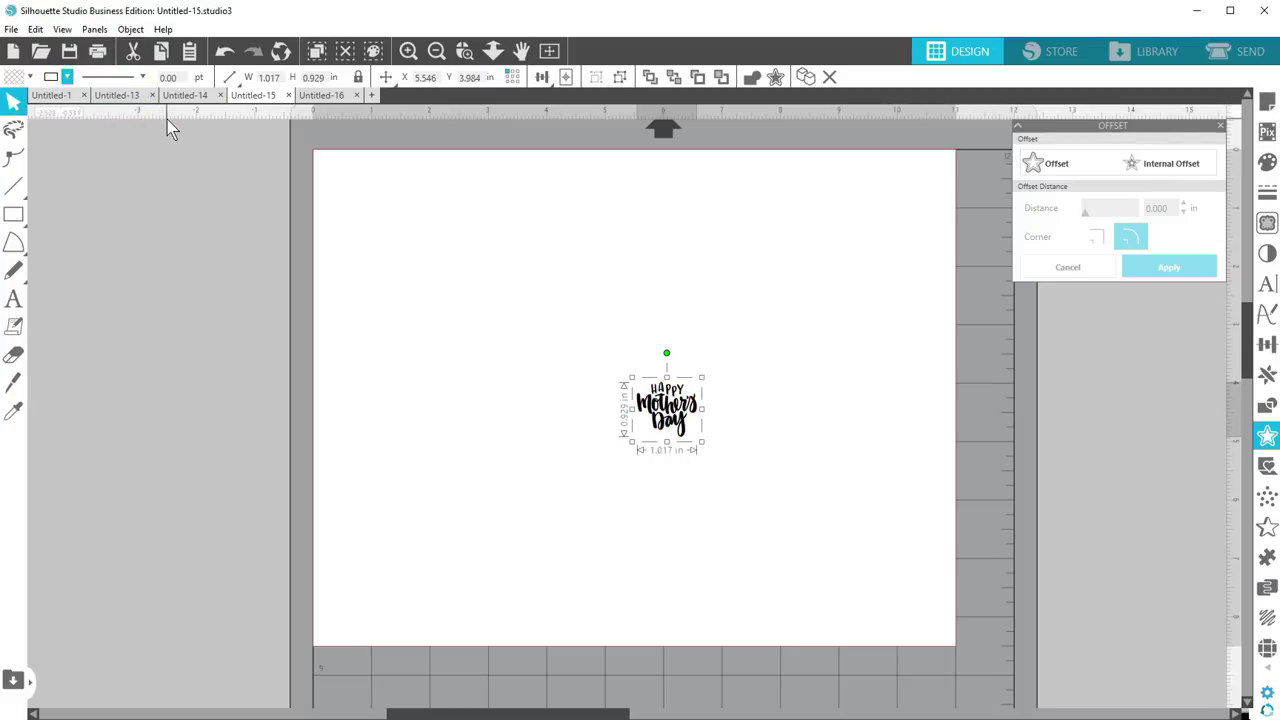
right_click(634, 405)
left_click(680, 422)
Paste the lettering into Untitled-1 and line it up beside the mat with the other copies
left_click(59, 95)
right_click(342, 348)
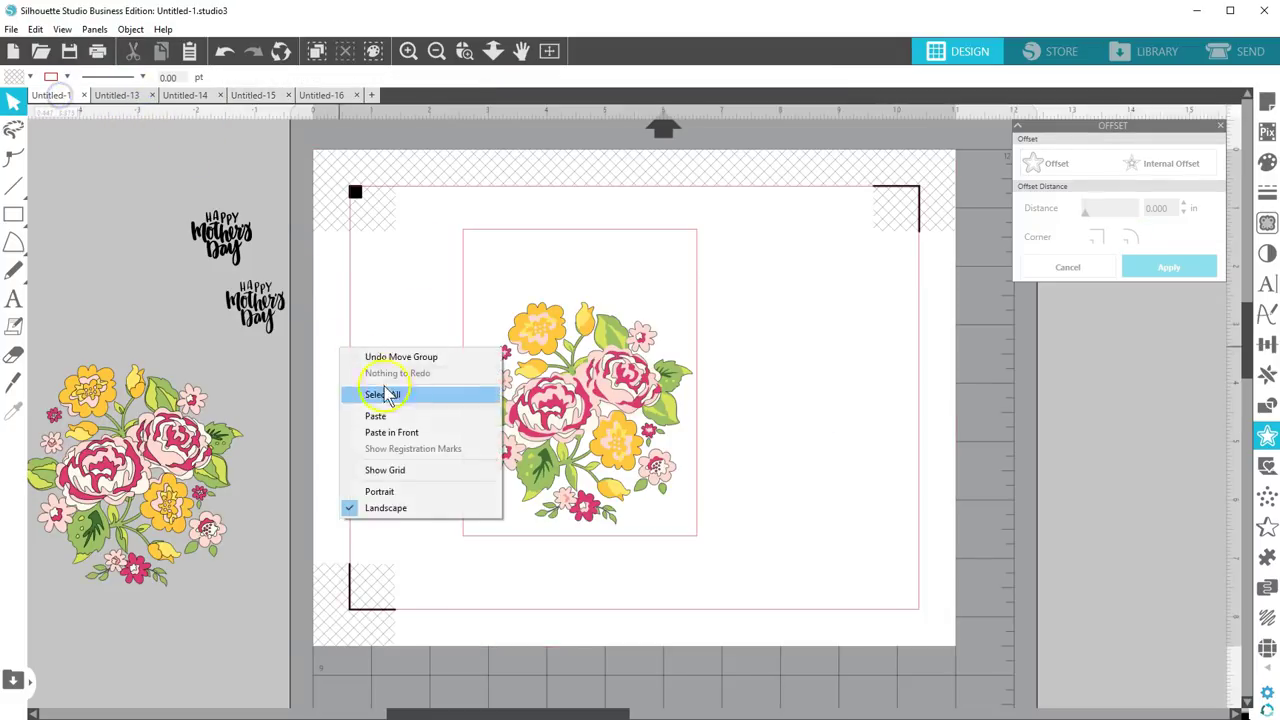
left_click(400, 394)
left_click_drag(805, 550, 258, 372)
left_click(268, 375)
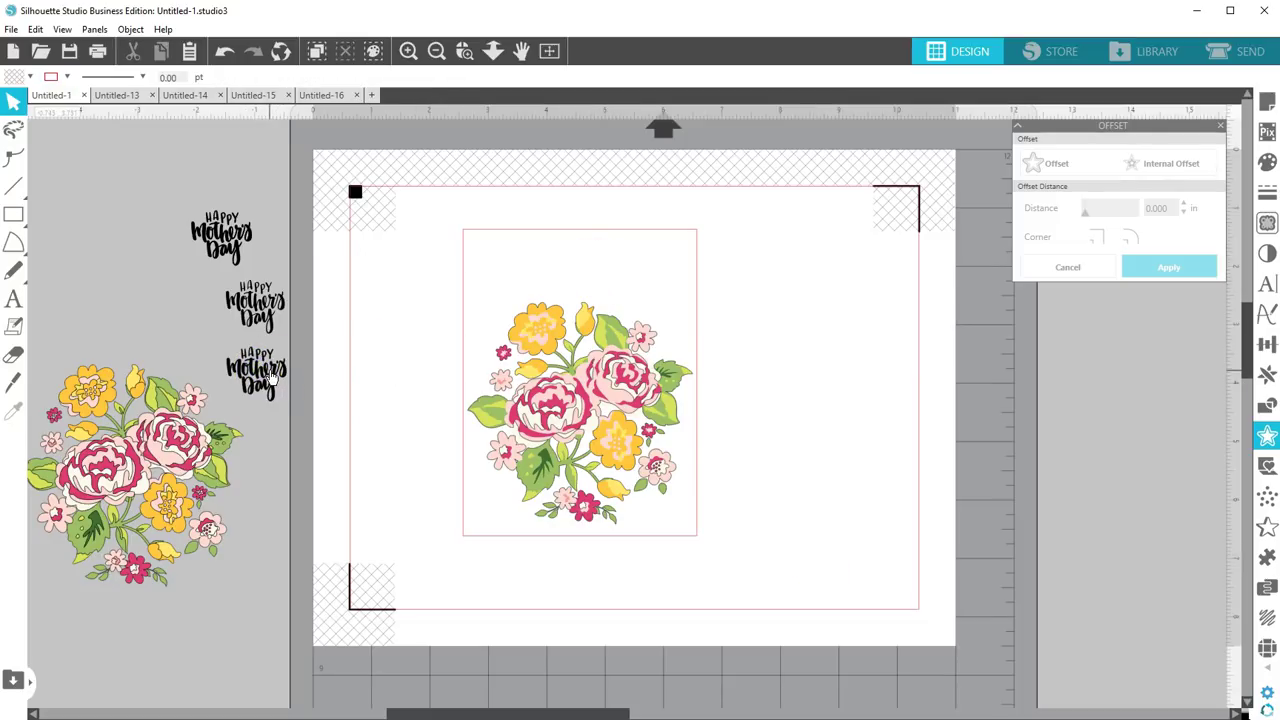
left_click_drag(229, 250, 256, 247)
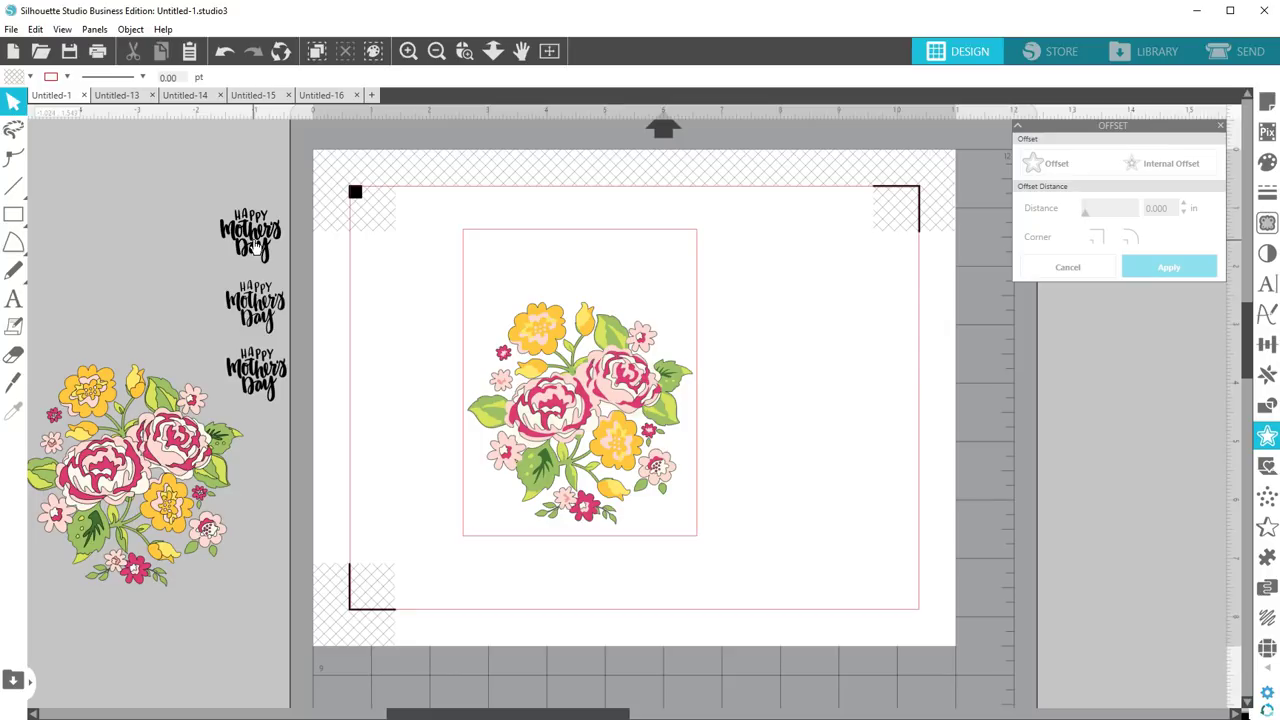
left_click(278, 393)
Place a lettering copy above the bouquet and align it centred over the bouquet
left_click(349, 308)
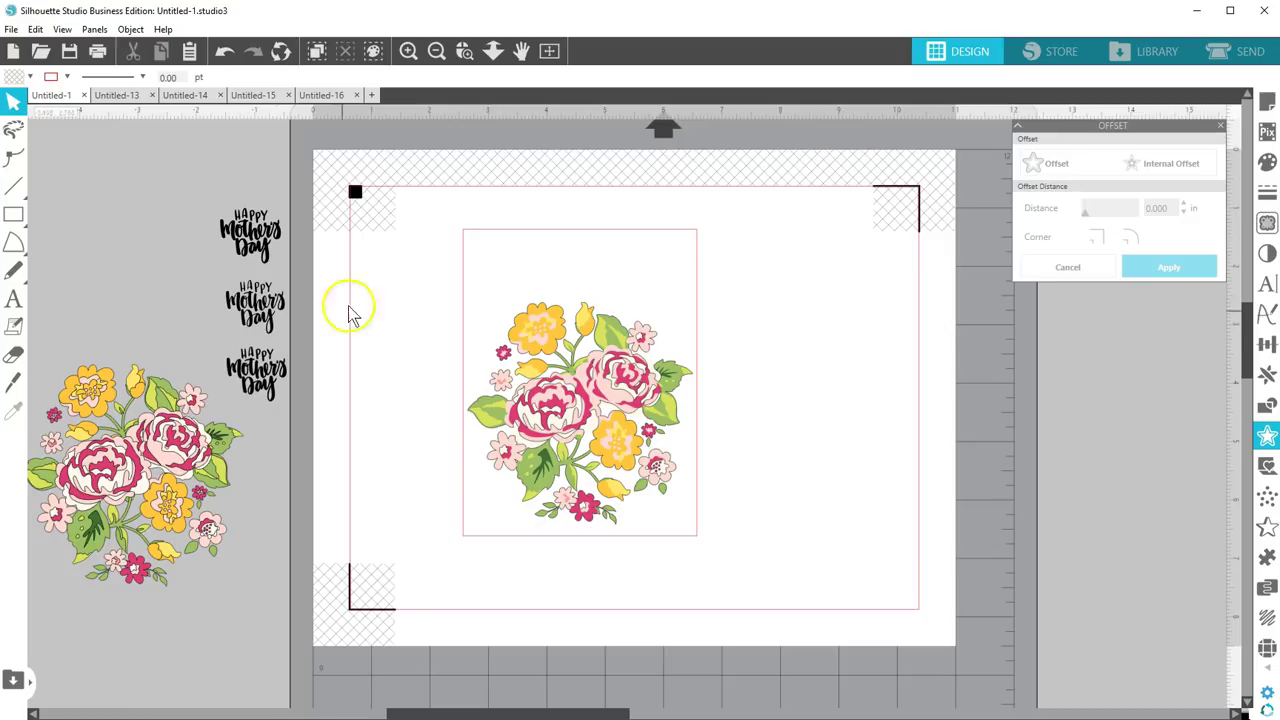
left_click(538, 420)
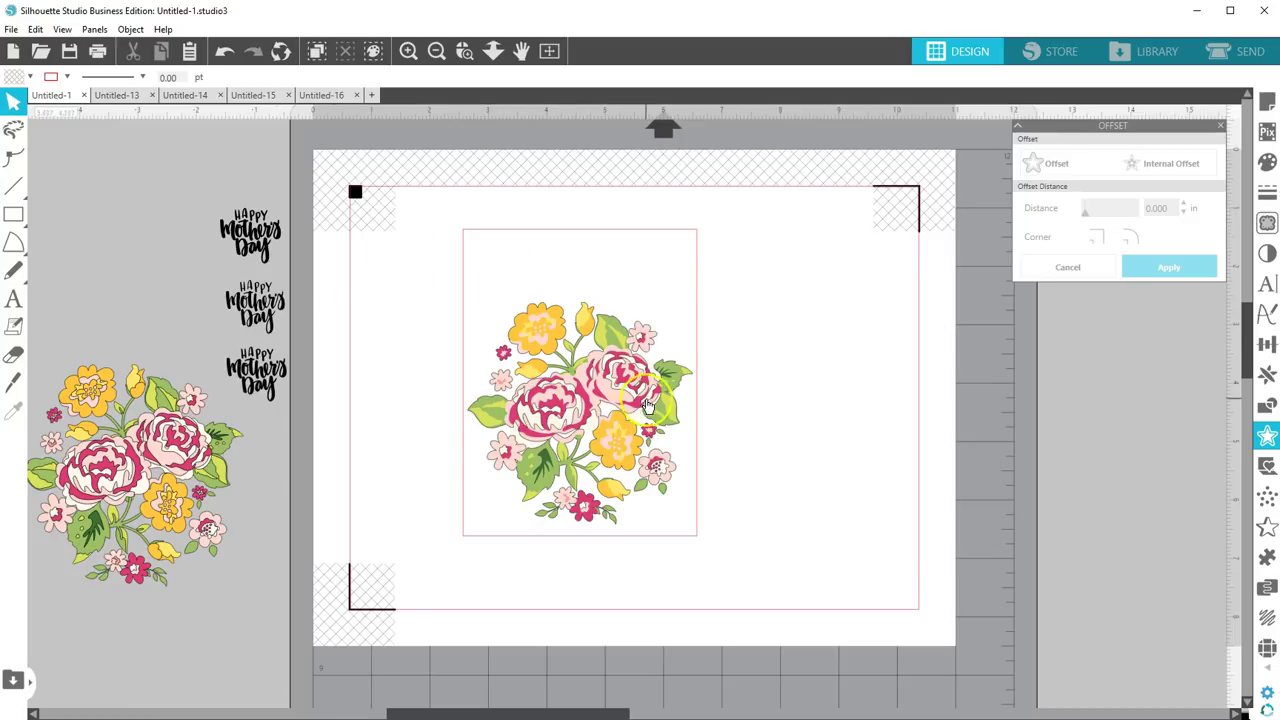
left_click_drag(262, 380, 585, 277)
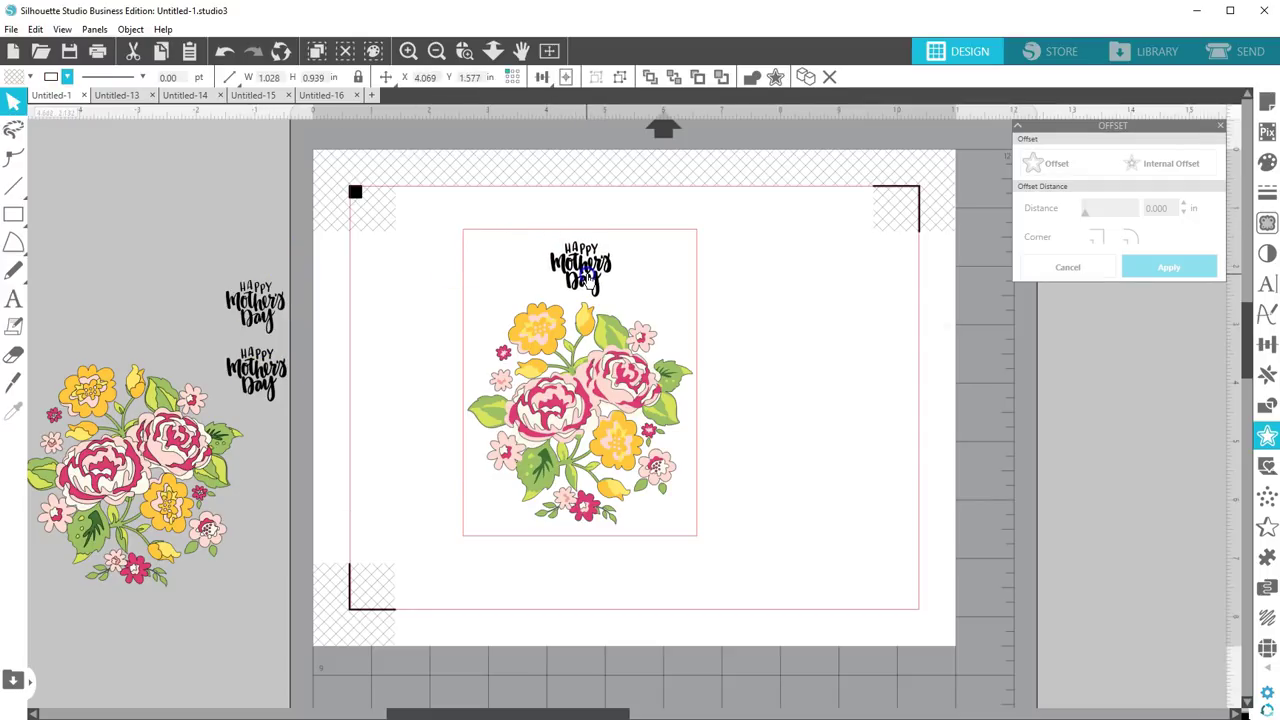
left_click(566, 222)
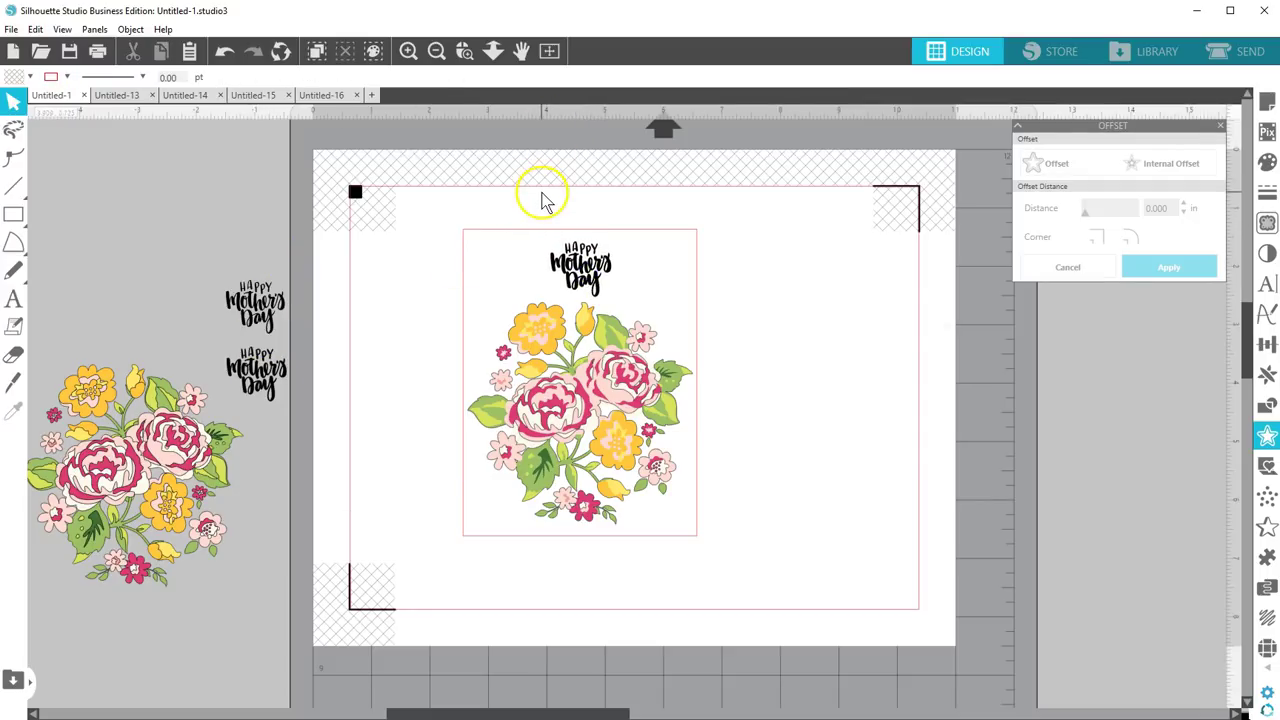
left_click_drag(542, 200, 650, 560)
left_click(545, 78)
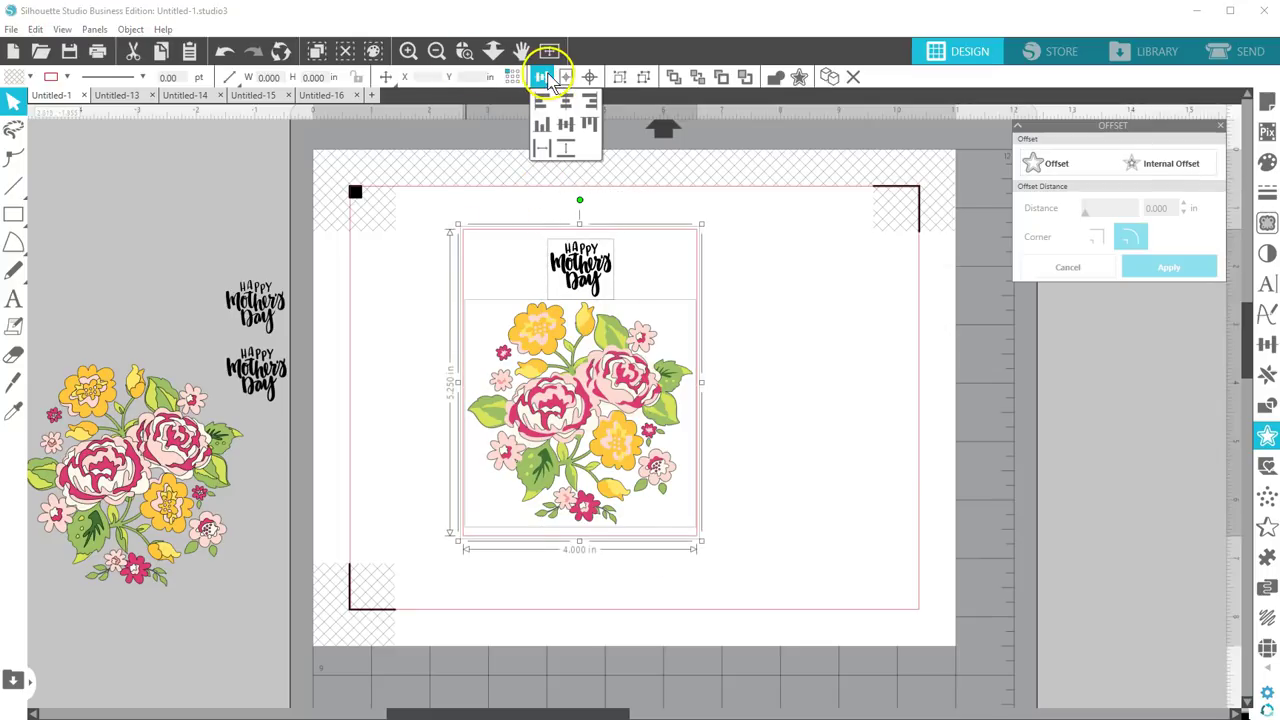
left_click(565, 101)
left_click(734, 249)
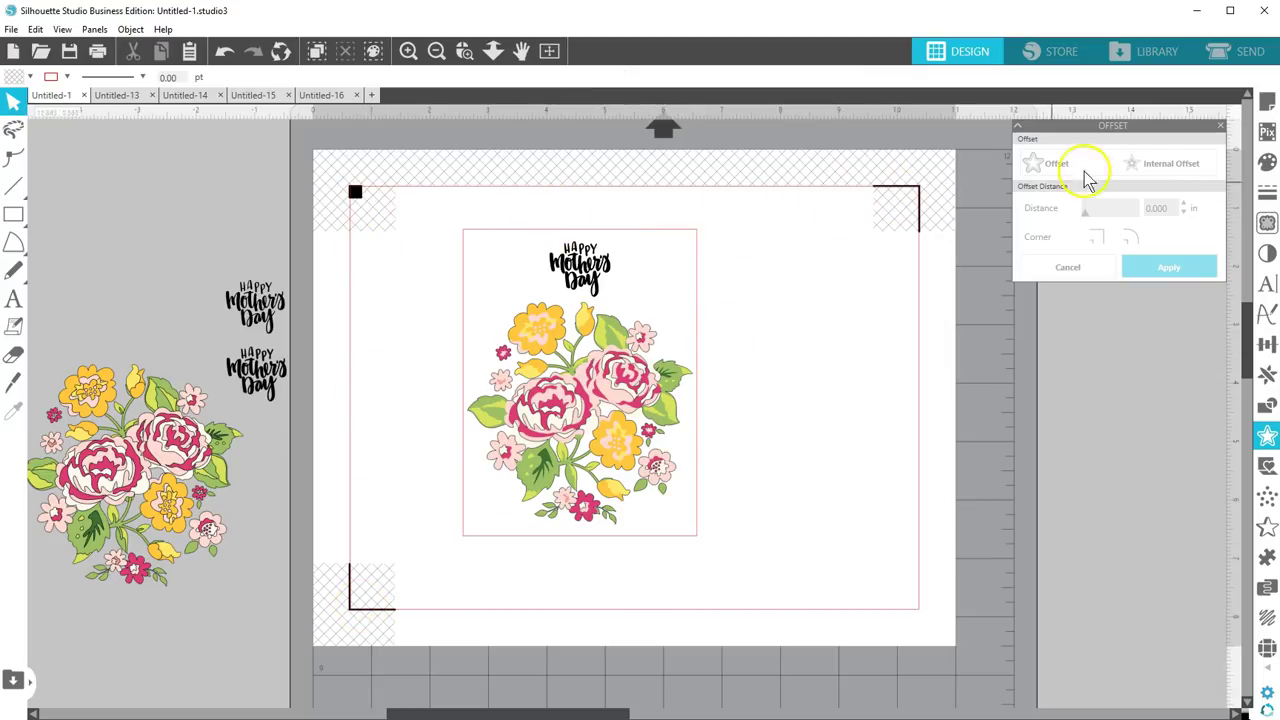
Keep the page's registration marks set to Style Type 1
left_click(1266, 101)
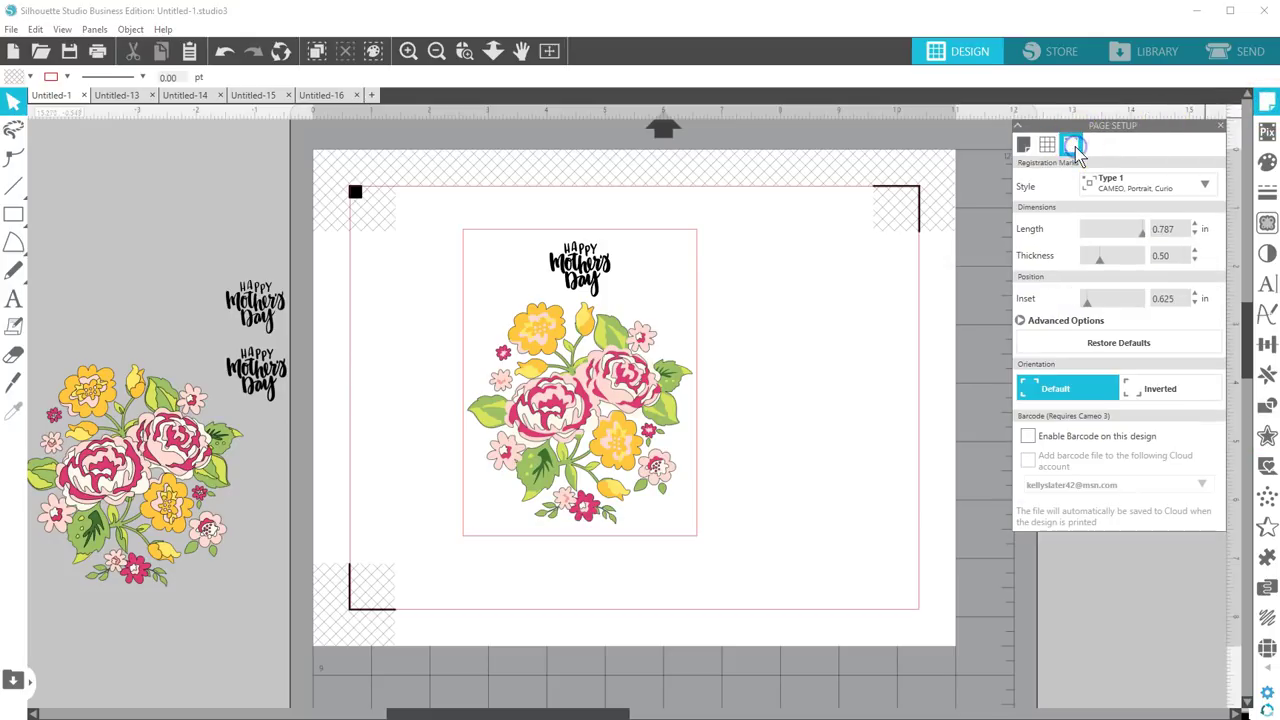
left_click(1210, 191)
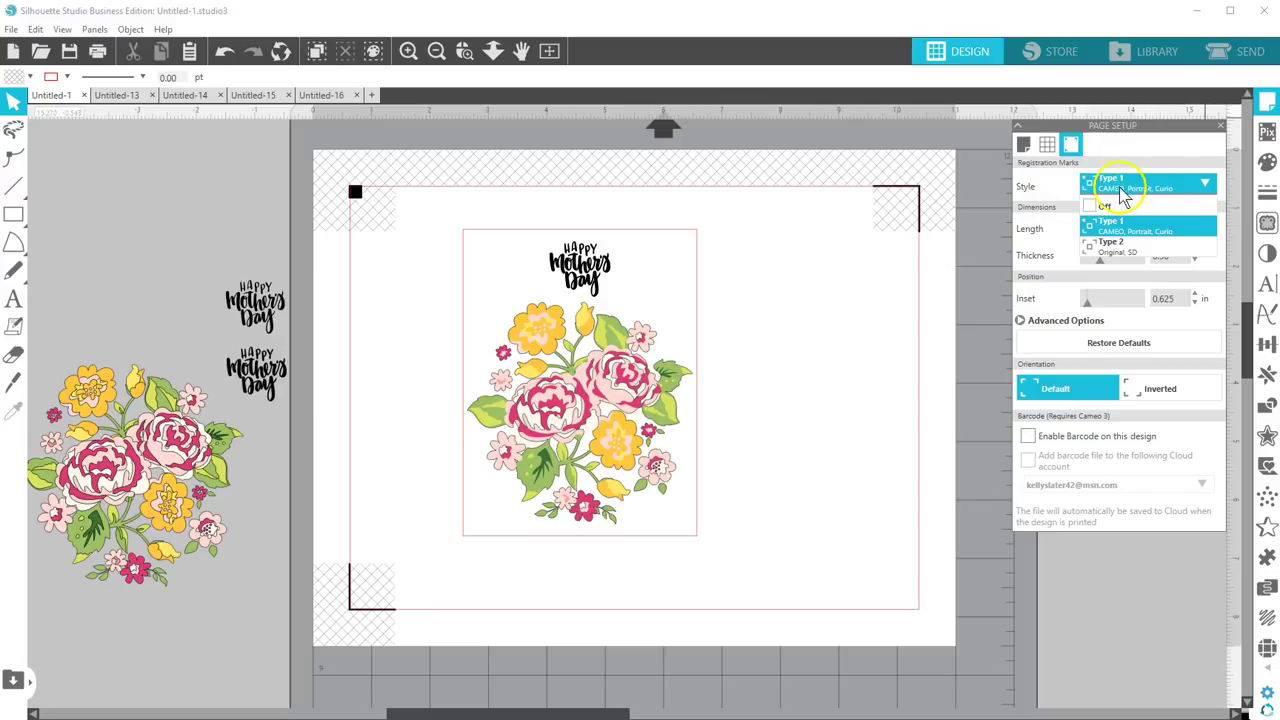
left_click(364, 214)
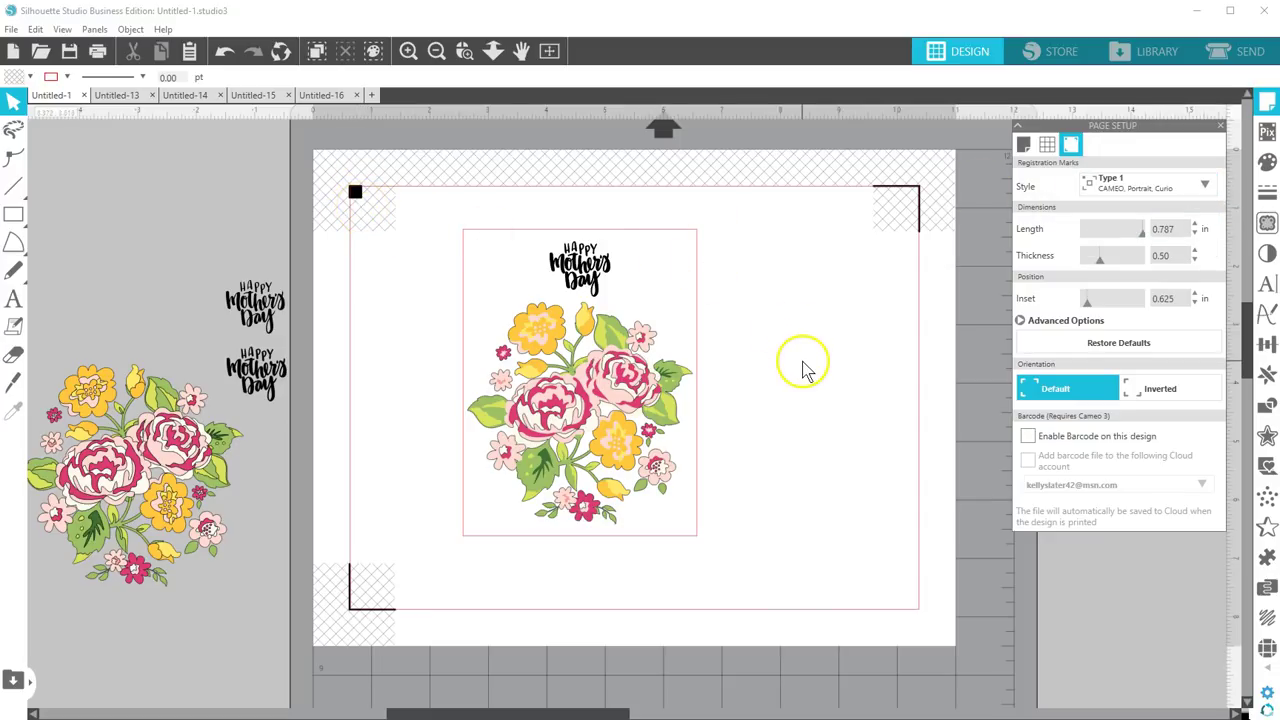
Move the whole bouquet card down and to the right on the page
left_click_drag(431, 206, 750, 560)
left_click_drag(624, 446, 680, 493)
left_click(801, 483)
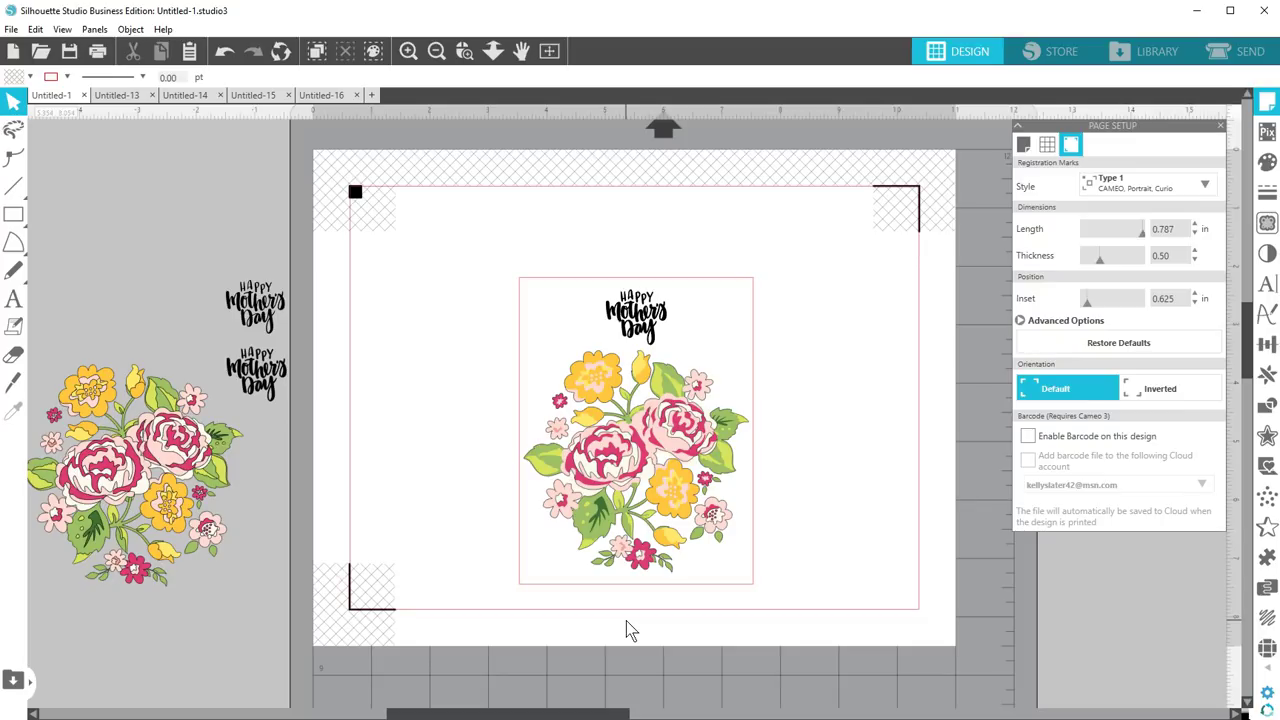
left_click(638, 603)
Show the Send settings listing No Color, black and red lines each set to Cut
left_click(1215, 55)
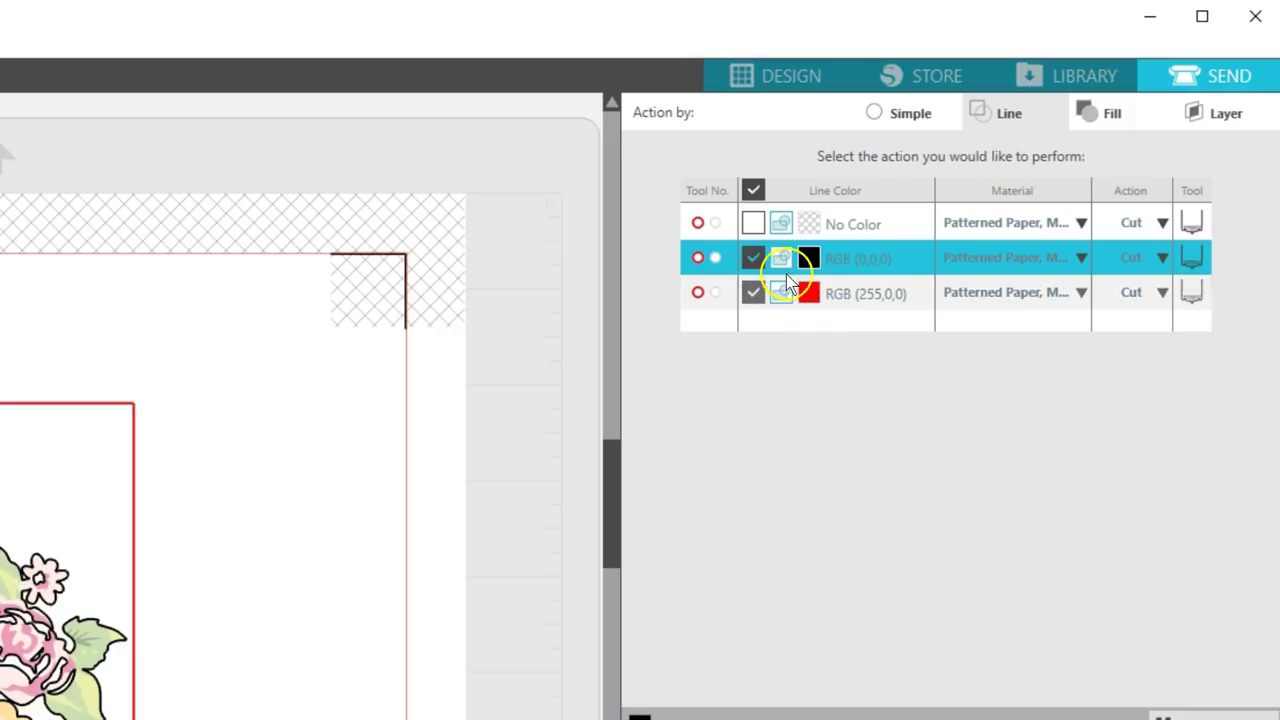
left_click(758, 298)
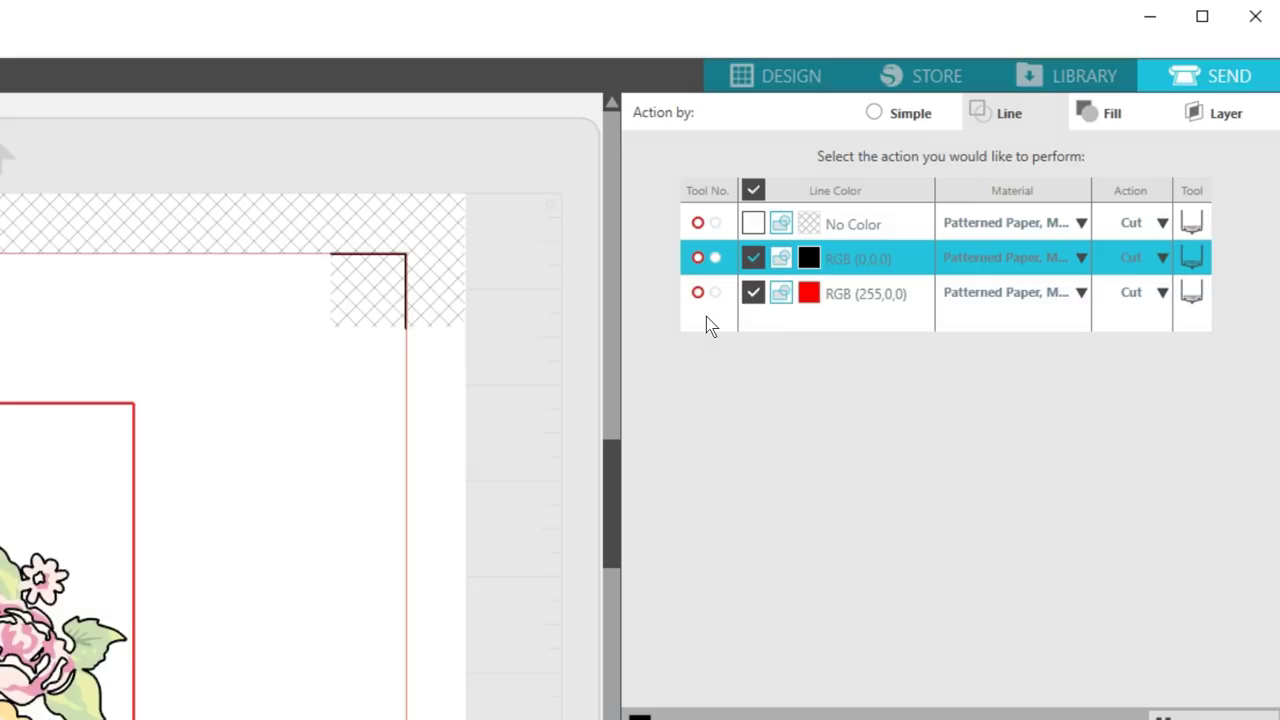
Reorder the line rows, moving red to the top and No Color to the bottom
left_click(809, 300)
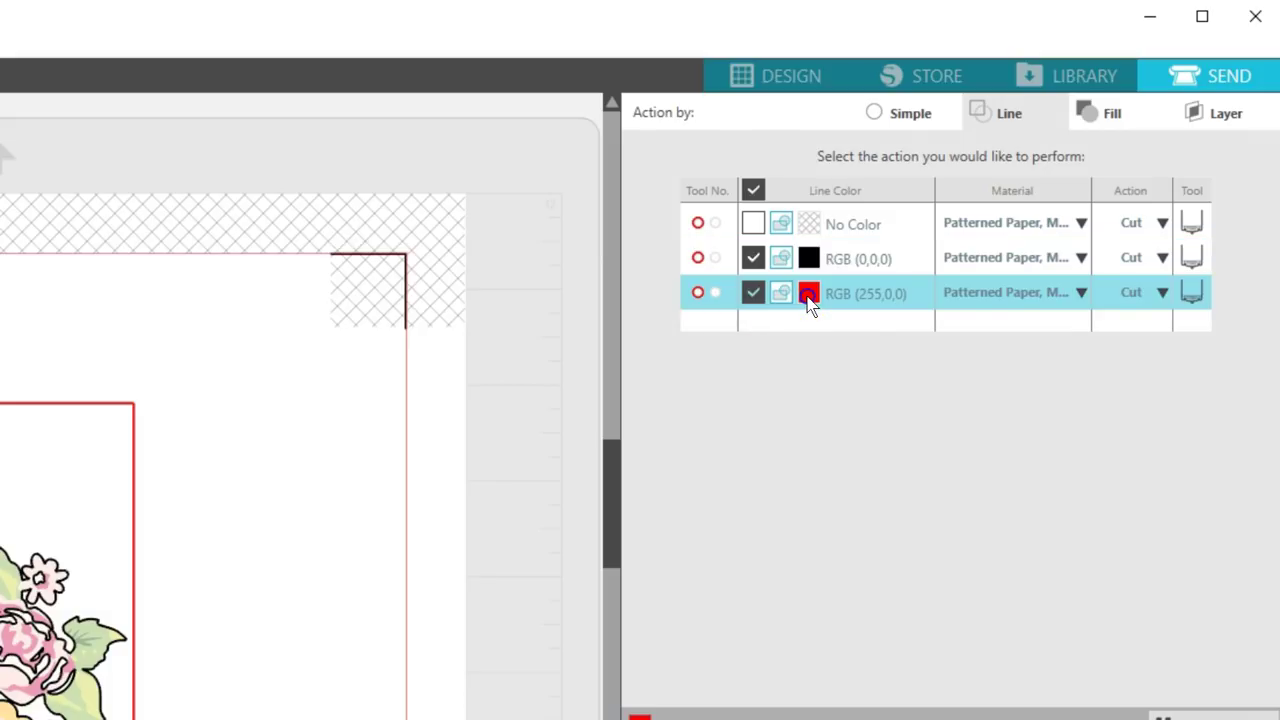
left_click_drag(809, 300, 810, 228)
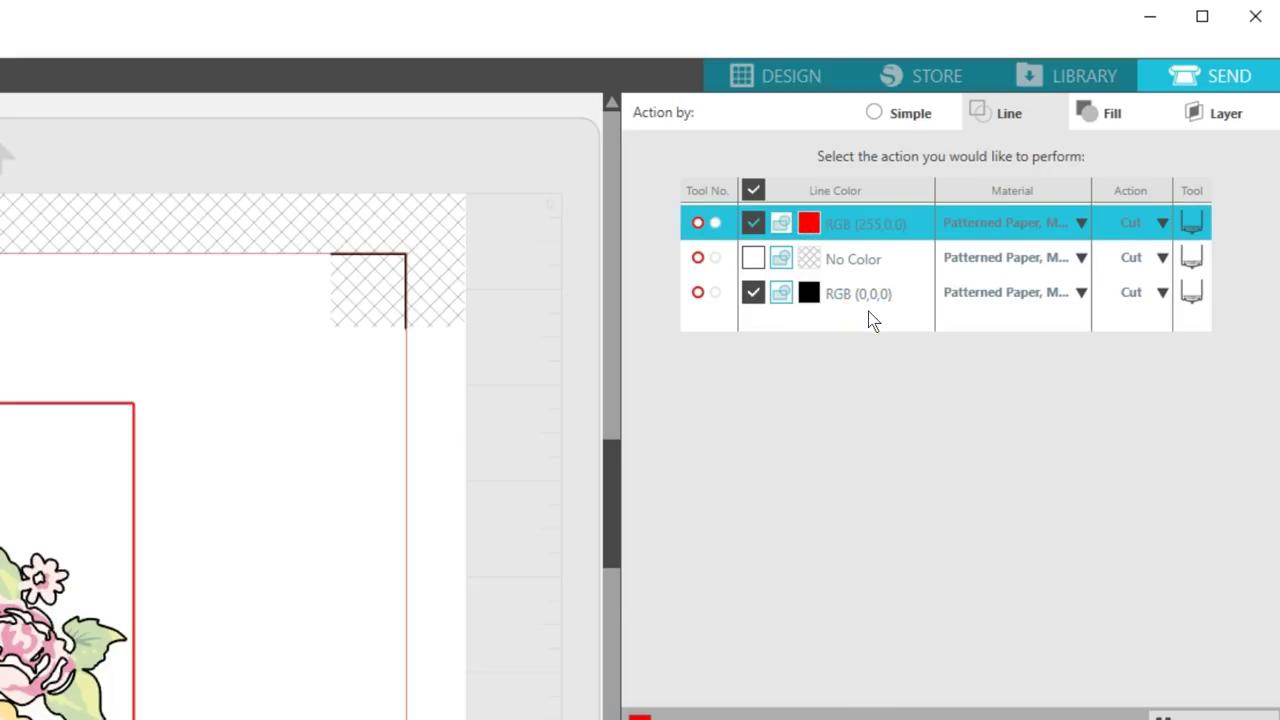
left_click(757, 262)
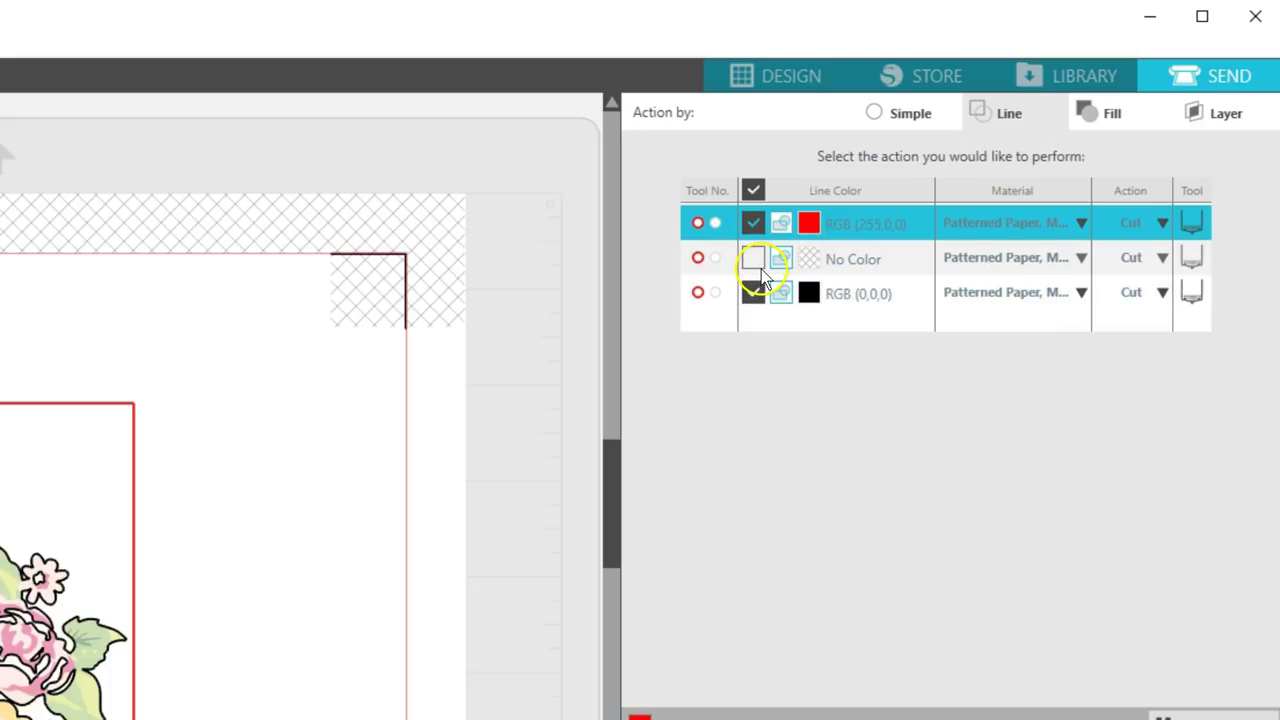
left_click_drag(808, 259, 808, 333)
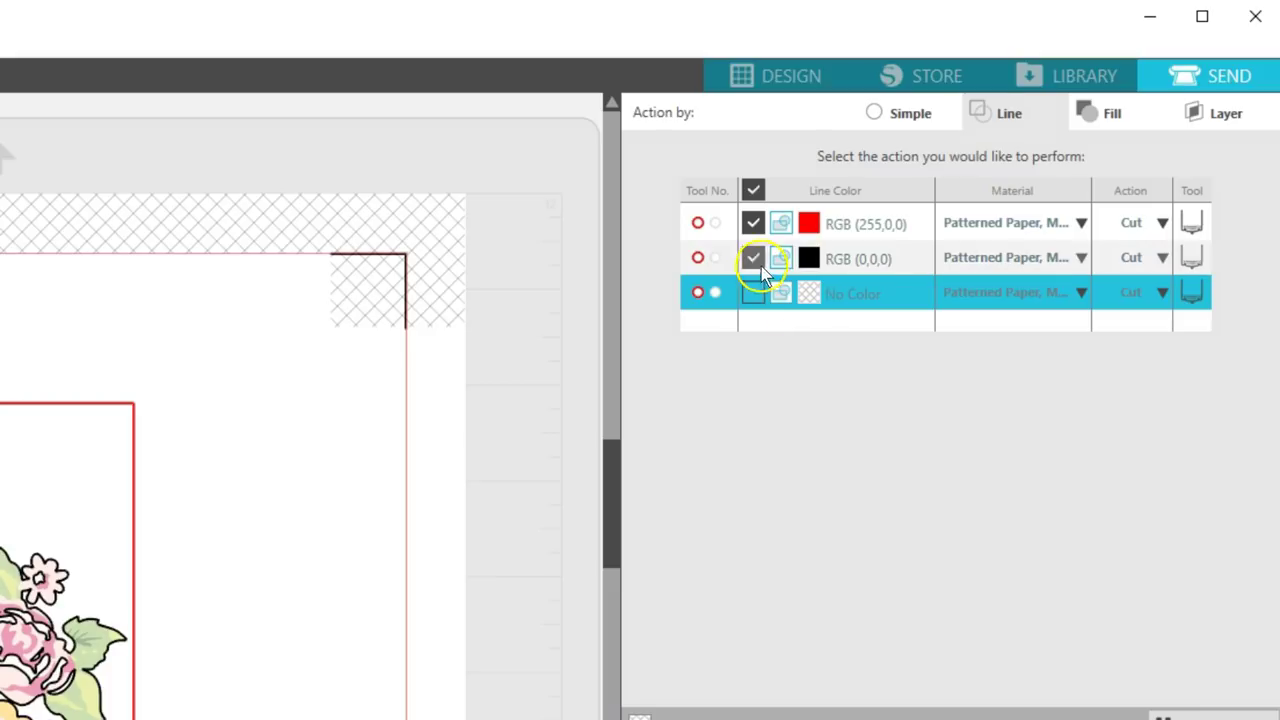
Set the red line's material to Patterned Paper, Medium (65lb)
left_click(697, 237)
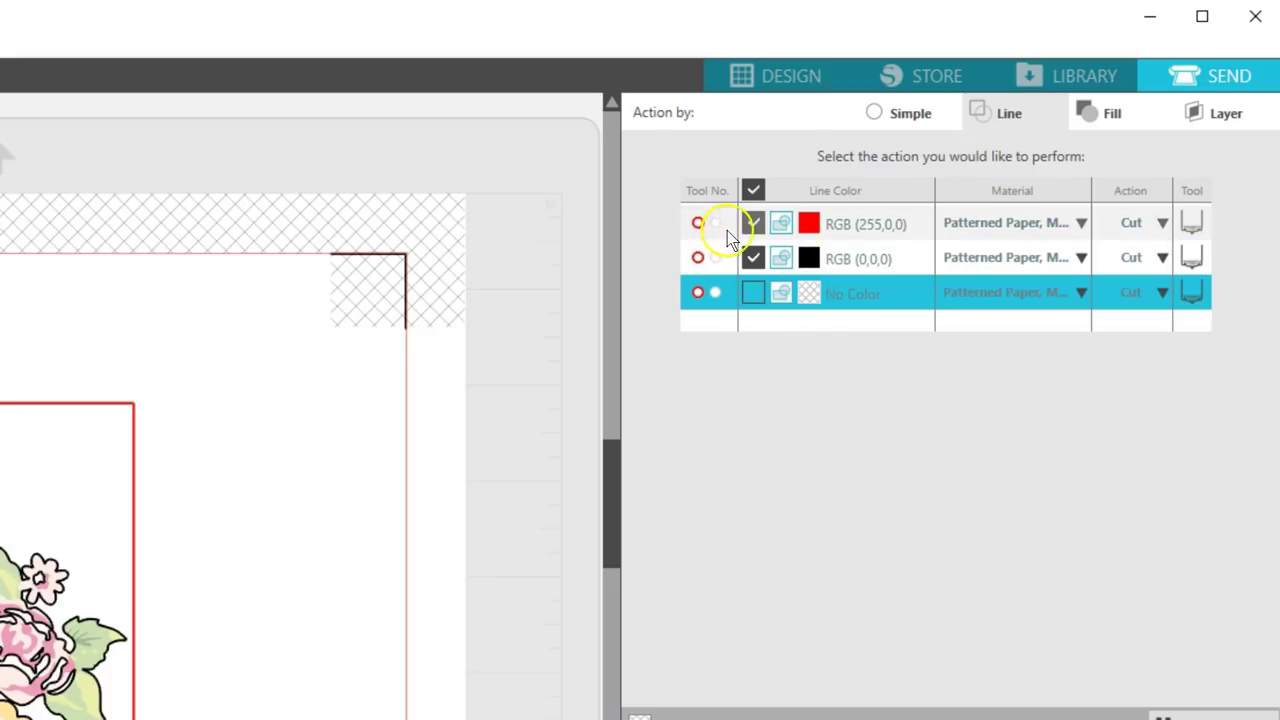
left_click(1081, 222)
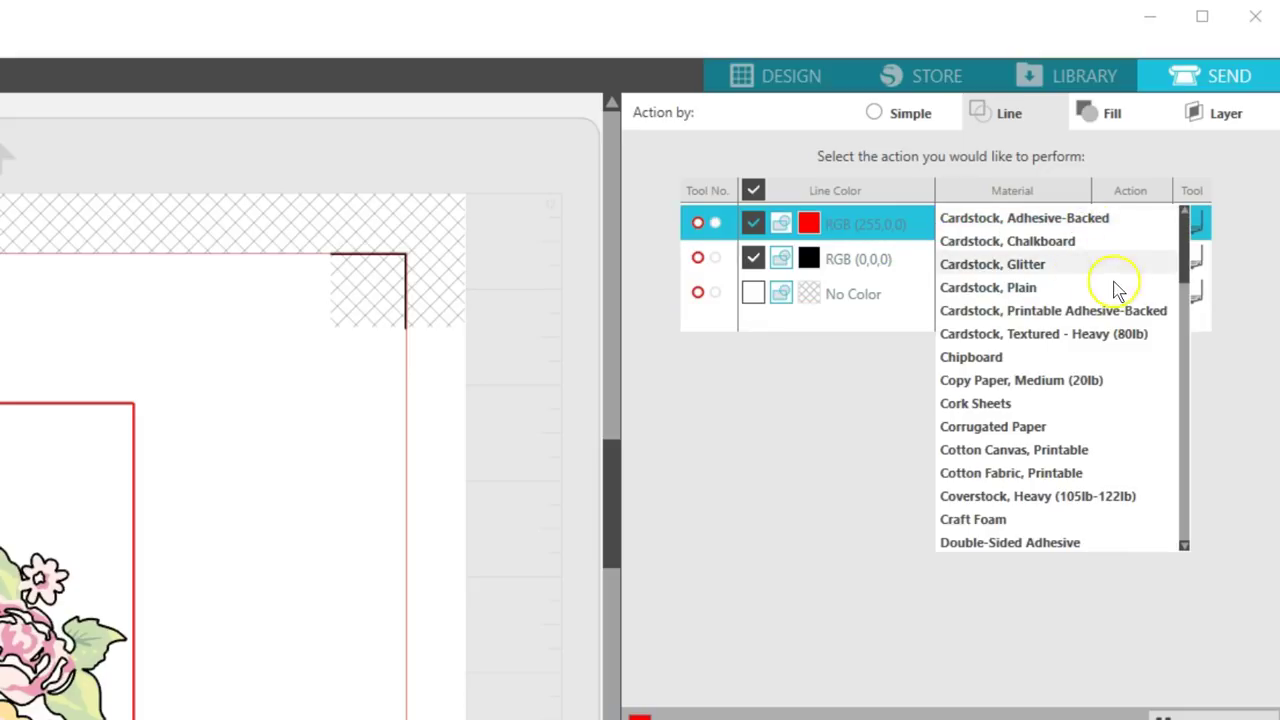
left_click(1182, 300)
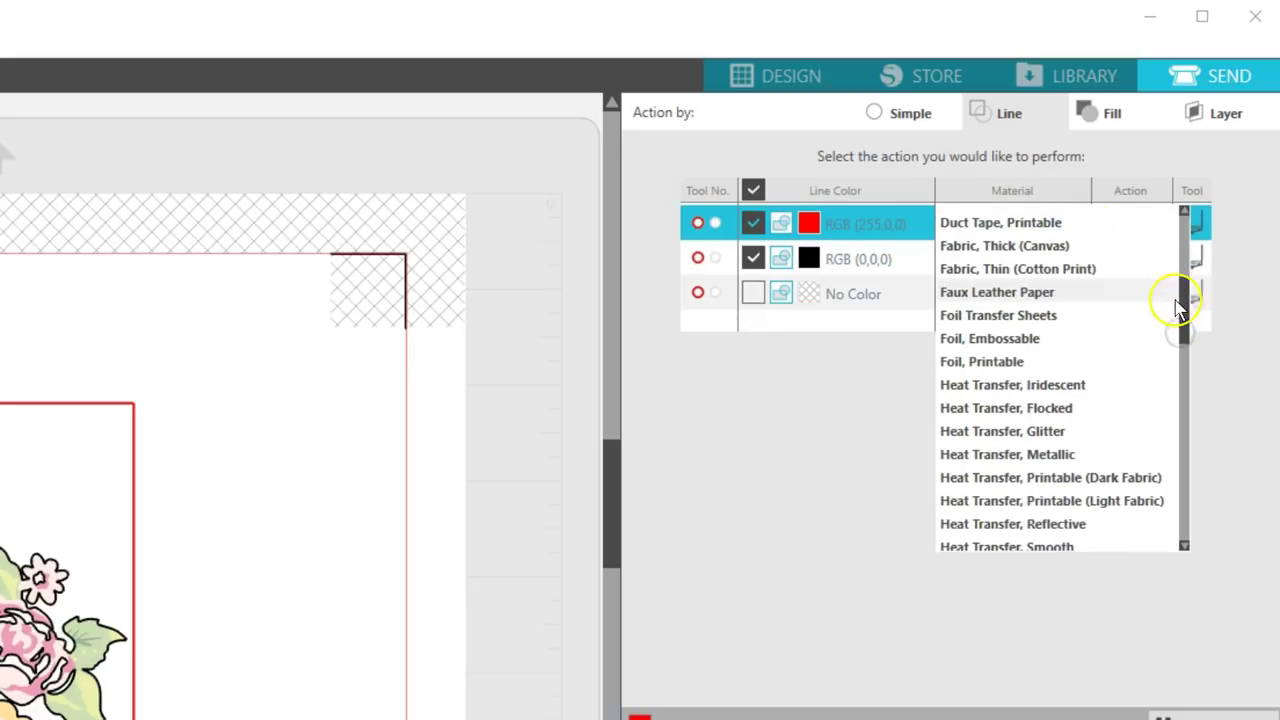
left_click_drag(1185, 352, 1183, 397)
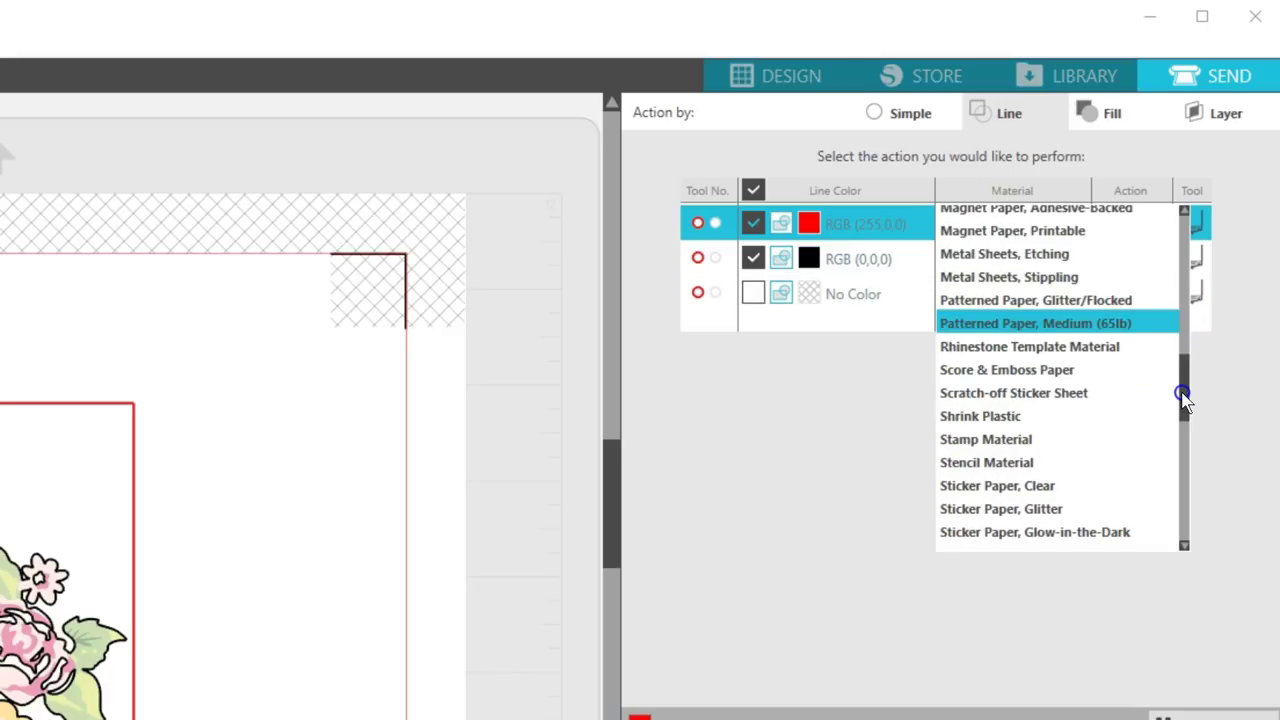
left_click(1094, 320)
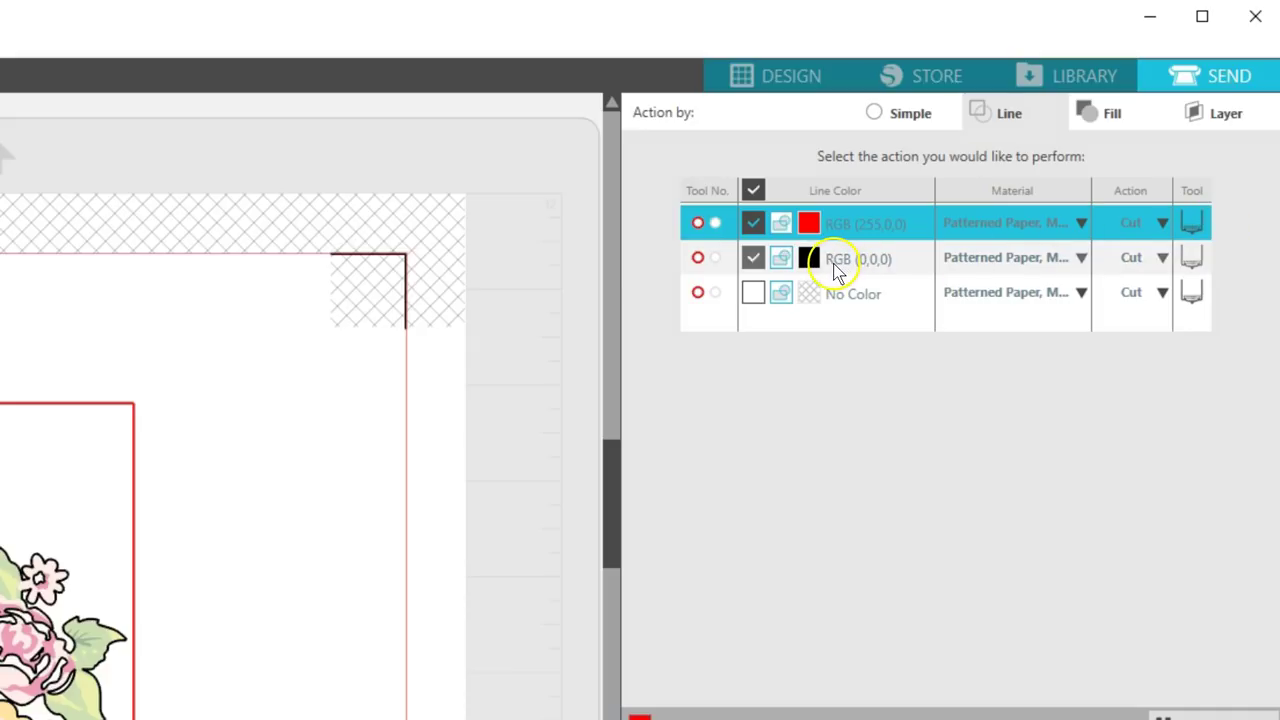
left_click(717, 260)
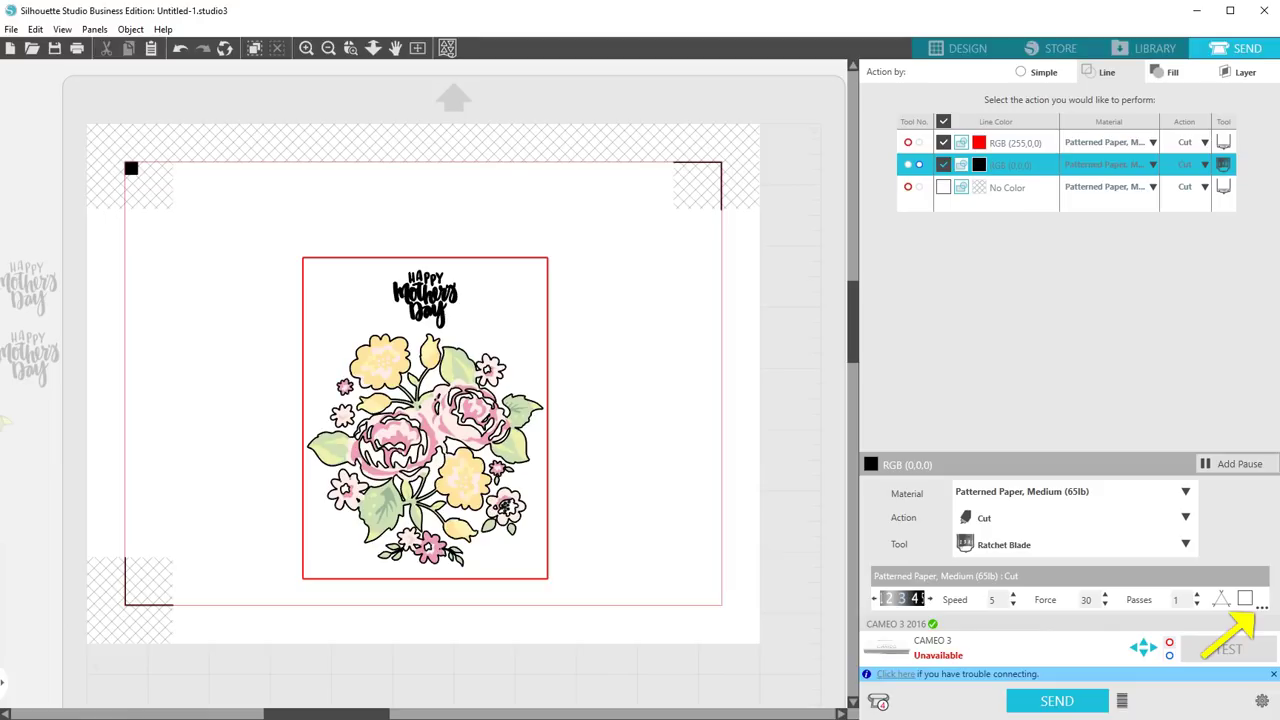
Add a new custom material with a Sketch action at speed 3 and force 3
left_click(1263, 607)
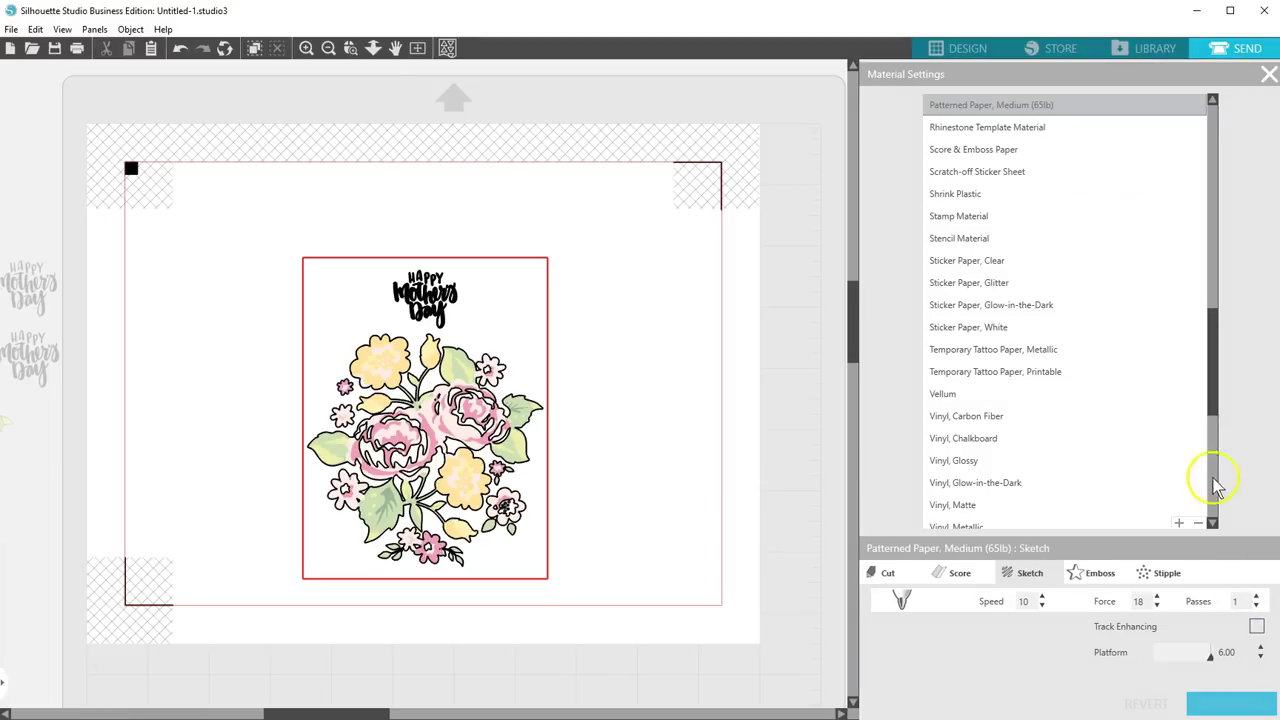
left_click(1179, 524)
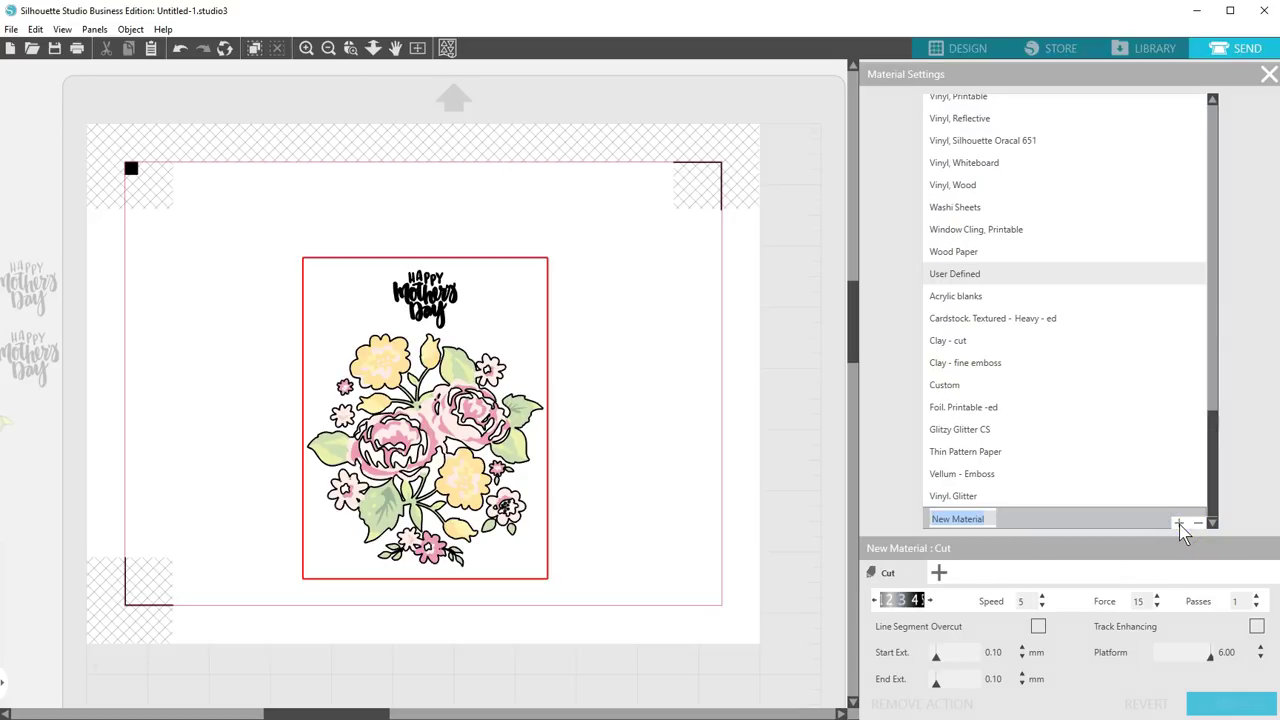
left_click(940, 574)
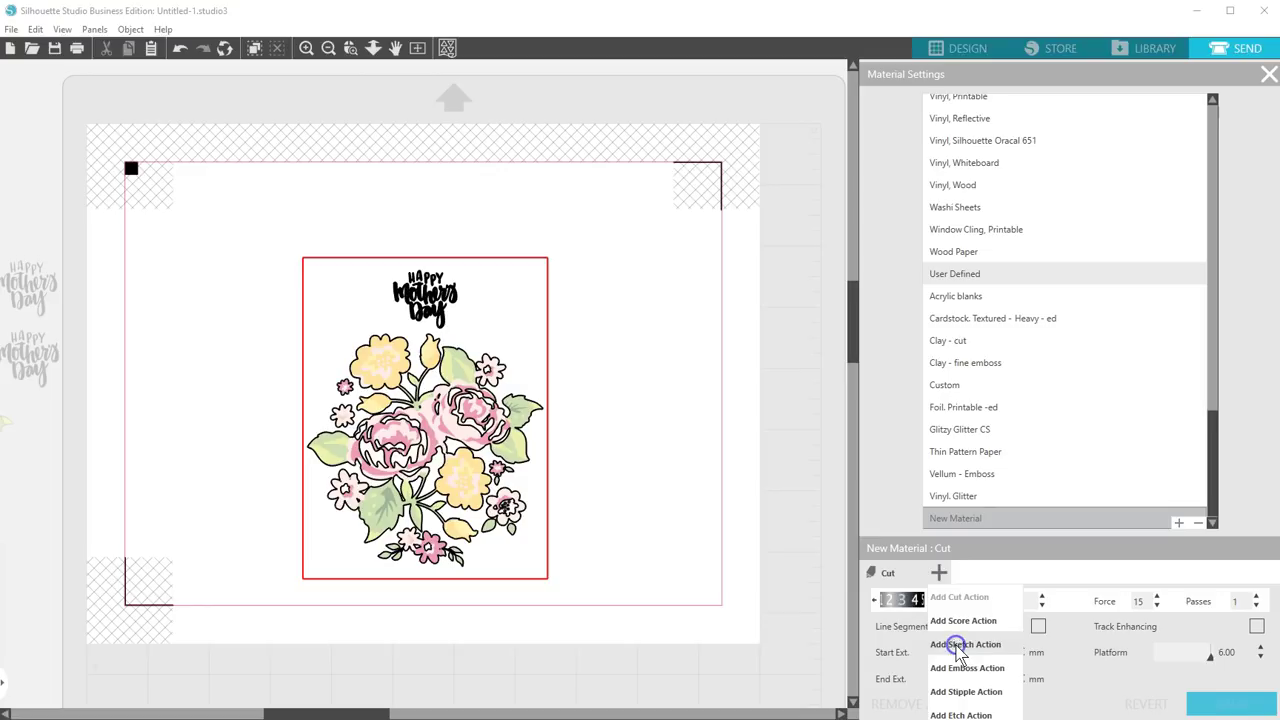
left_click(958, 646)
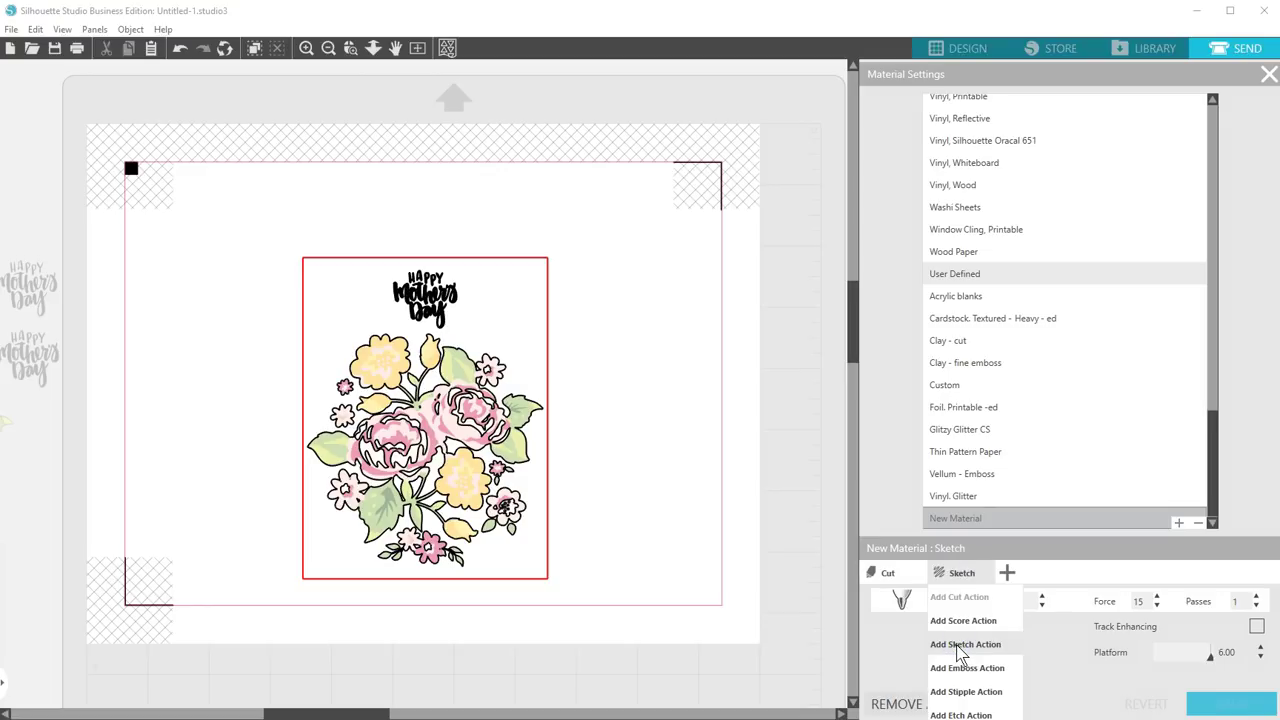
left_click(1038, 602)
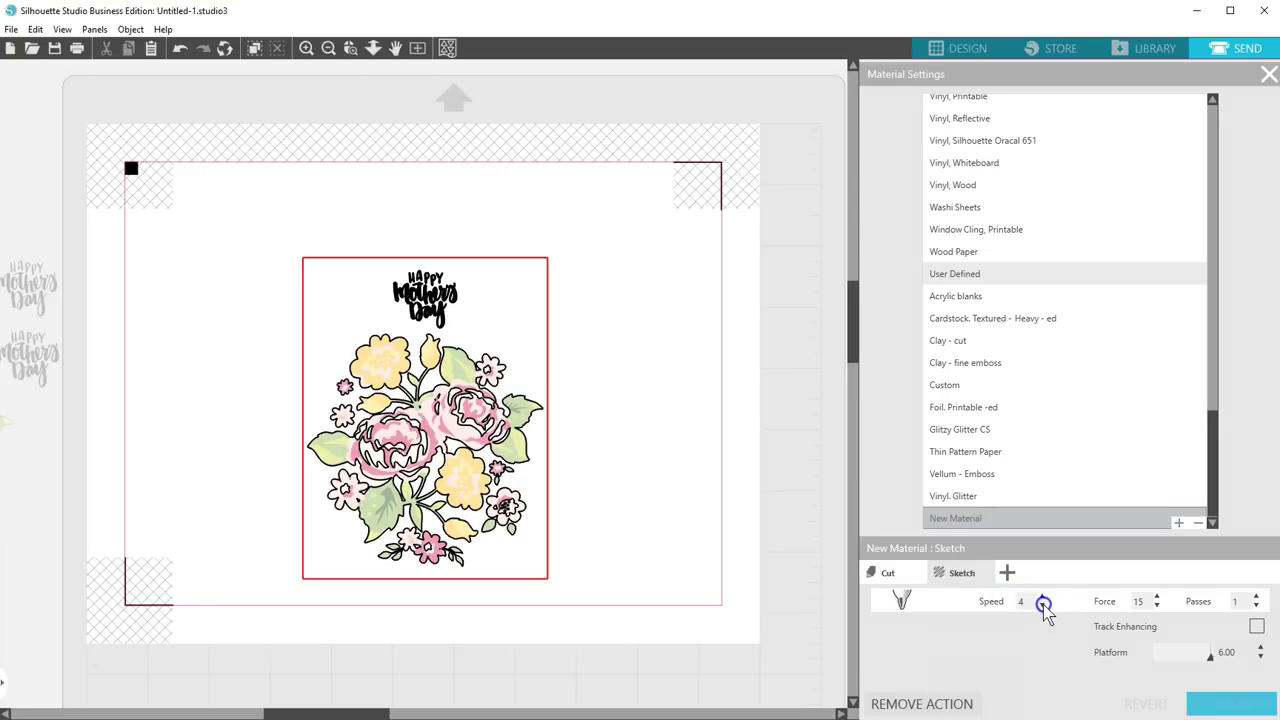
left_click(1042, 606)
left_click(1042, 606)
left_click(1043, 606)
left_click(1043, 598)
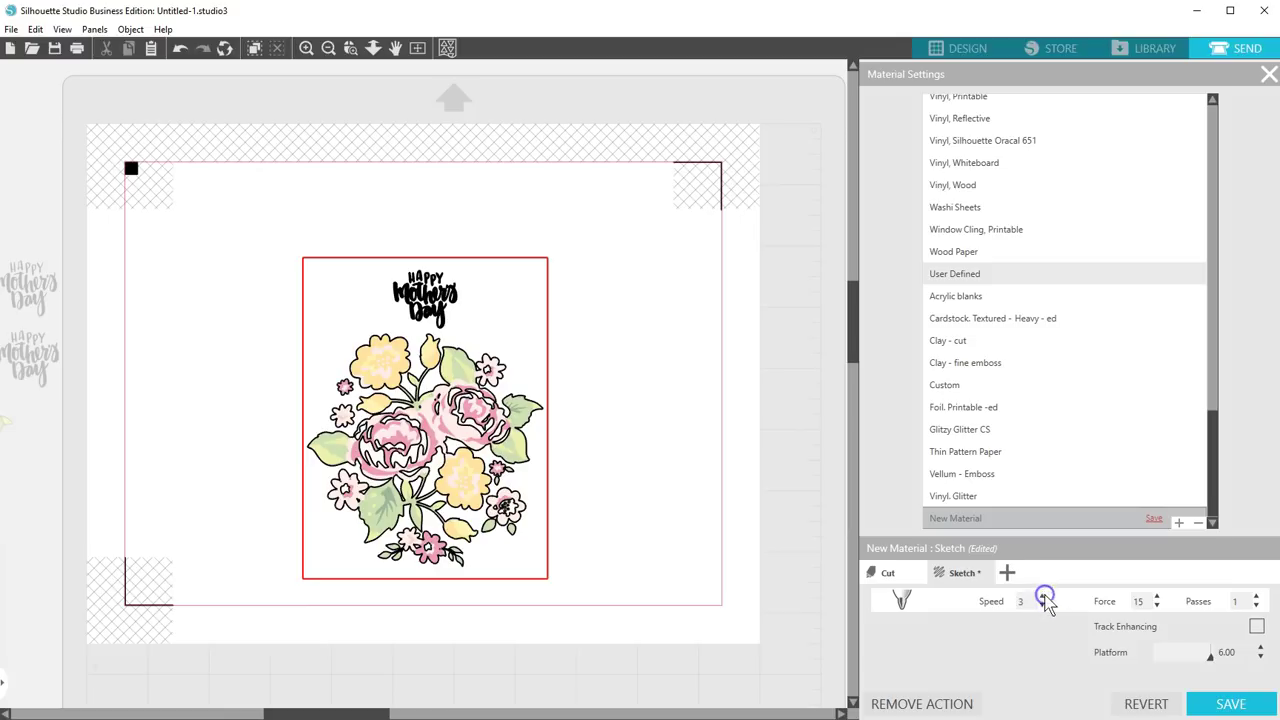
left_click(1140, 600)
type("3")
Name the new material 'Foil Quill' and save it
double_click(990, 520)
type("Foil Quil")
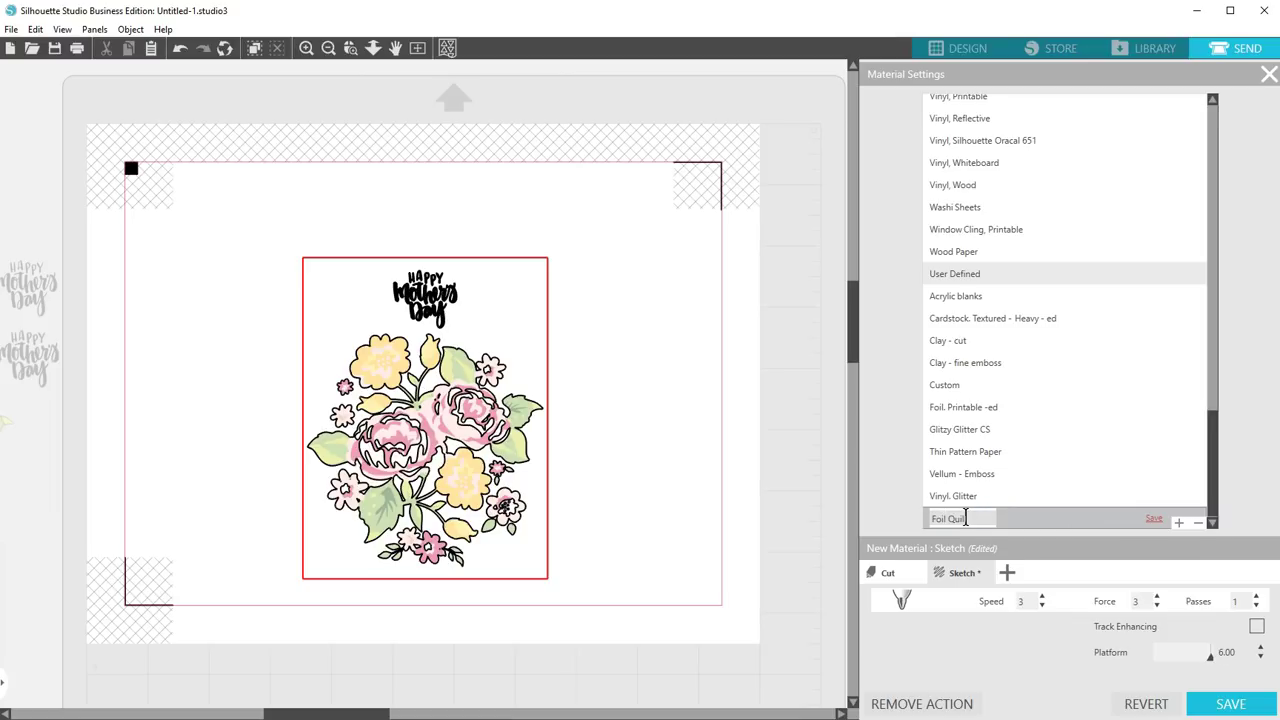
type("l")
left_click(1152, 519)
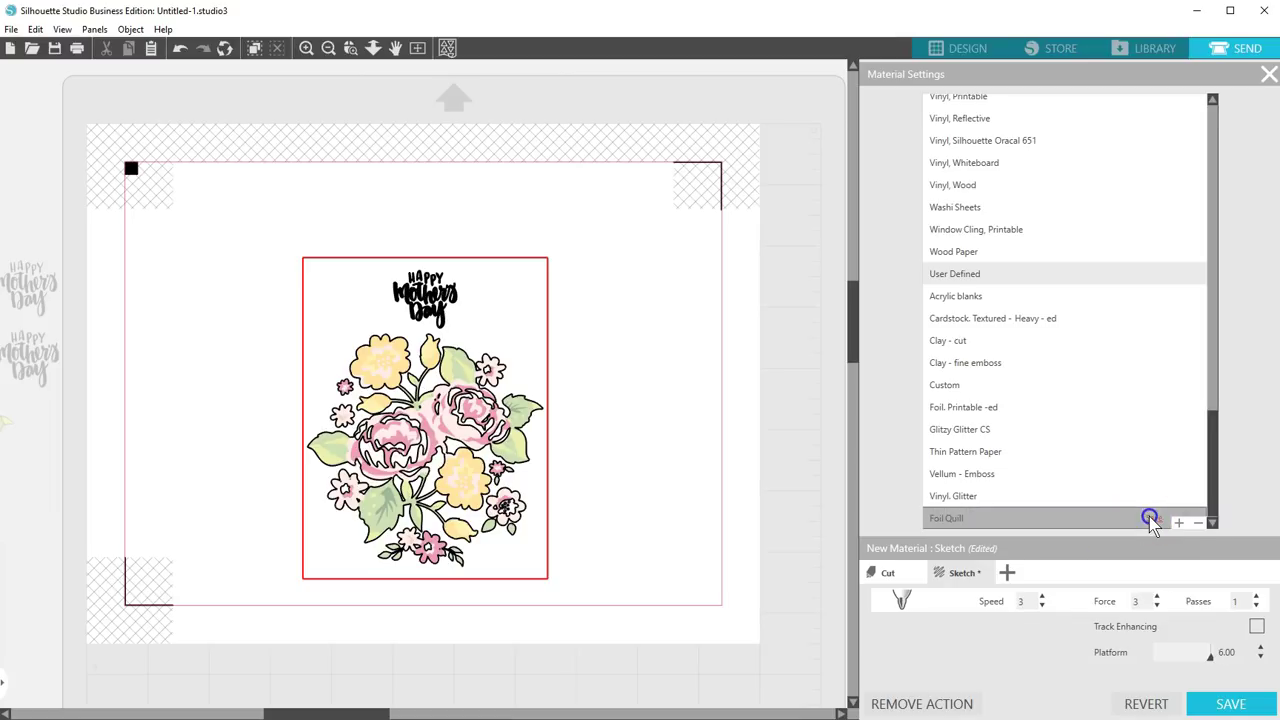
left_click(1265, 75)
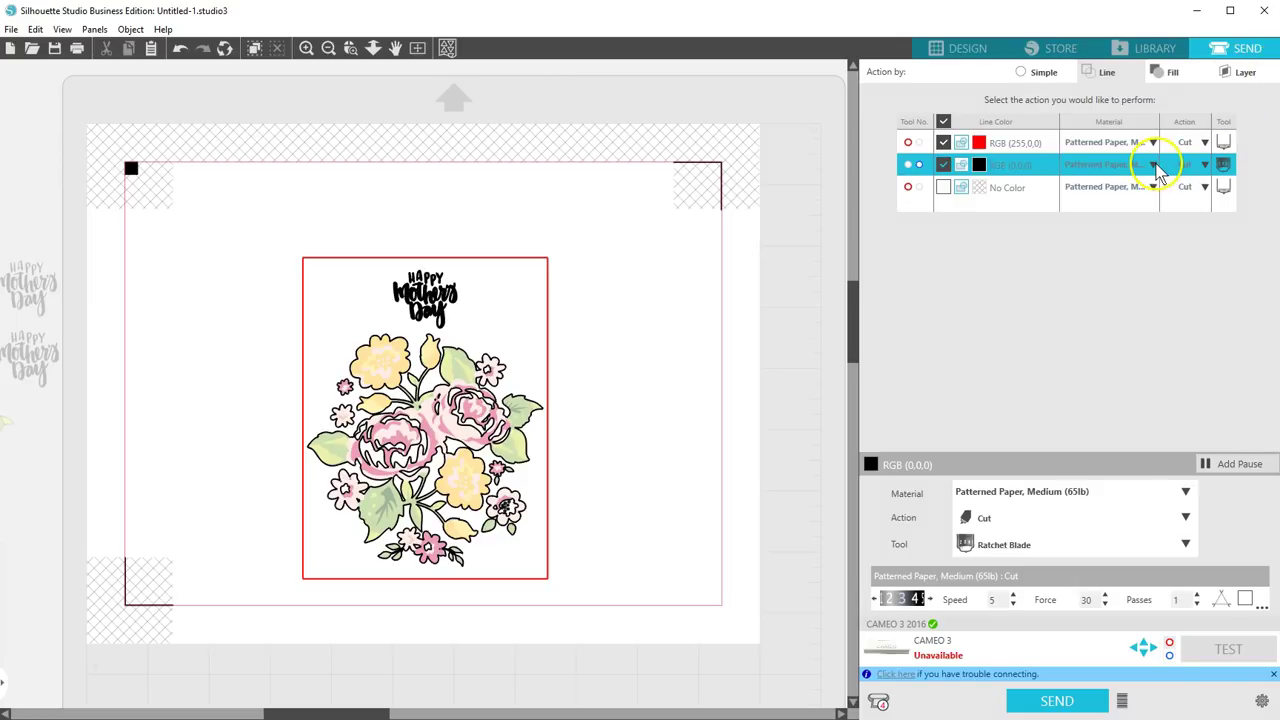
Give the black line the Foil Quill material with a Sketch action instead of Cut
left_click(1155, 168)
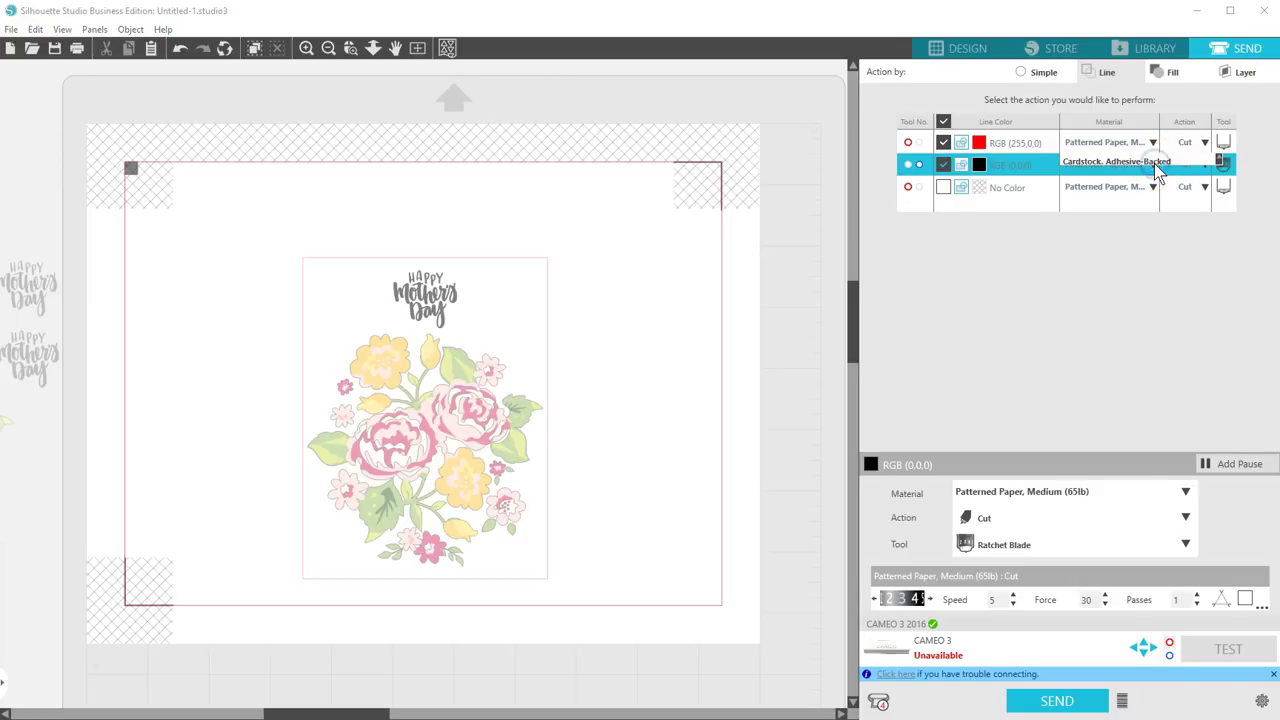
left_click_drag(1225, 240, 1218, 364)
left_click(1084, 370)
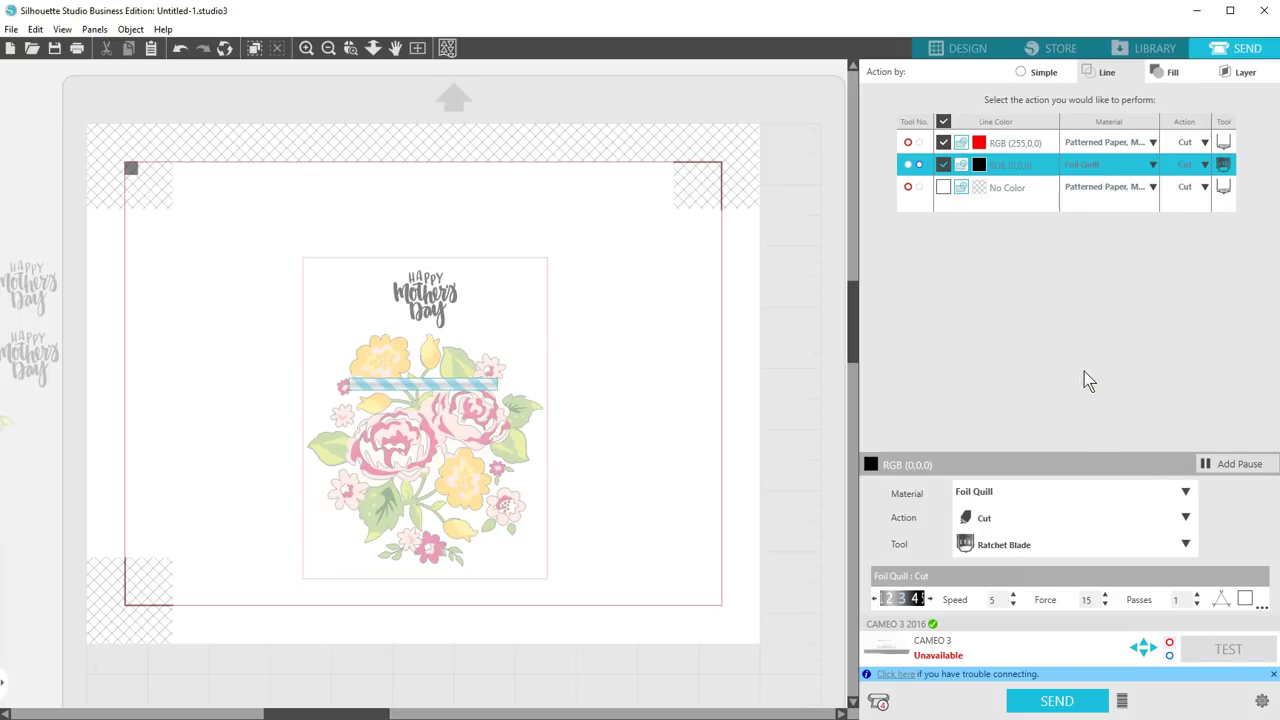
left_click(1203, 164)
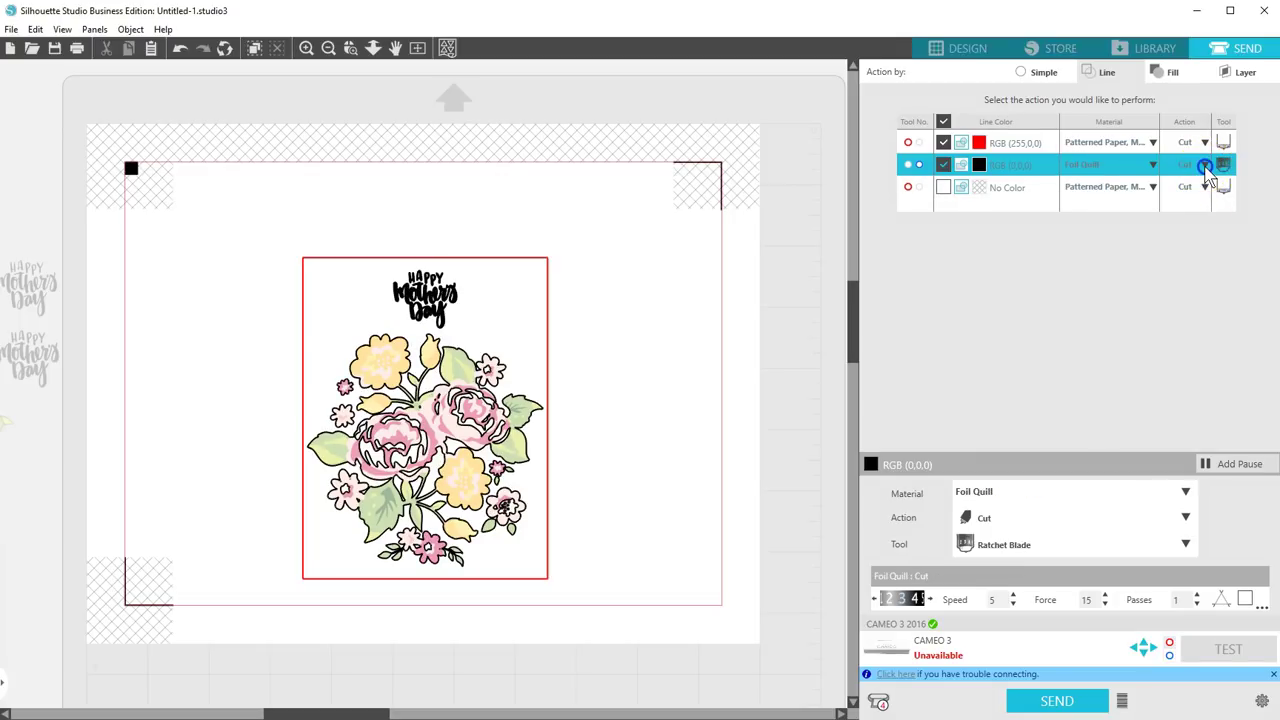
left_click(1198, 190)
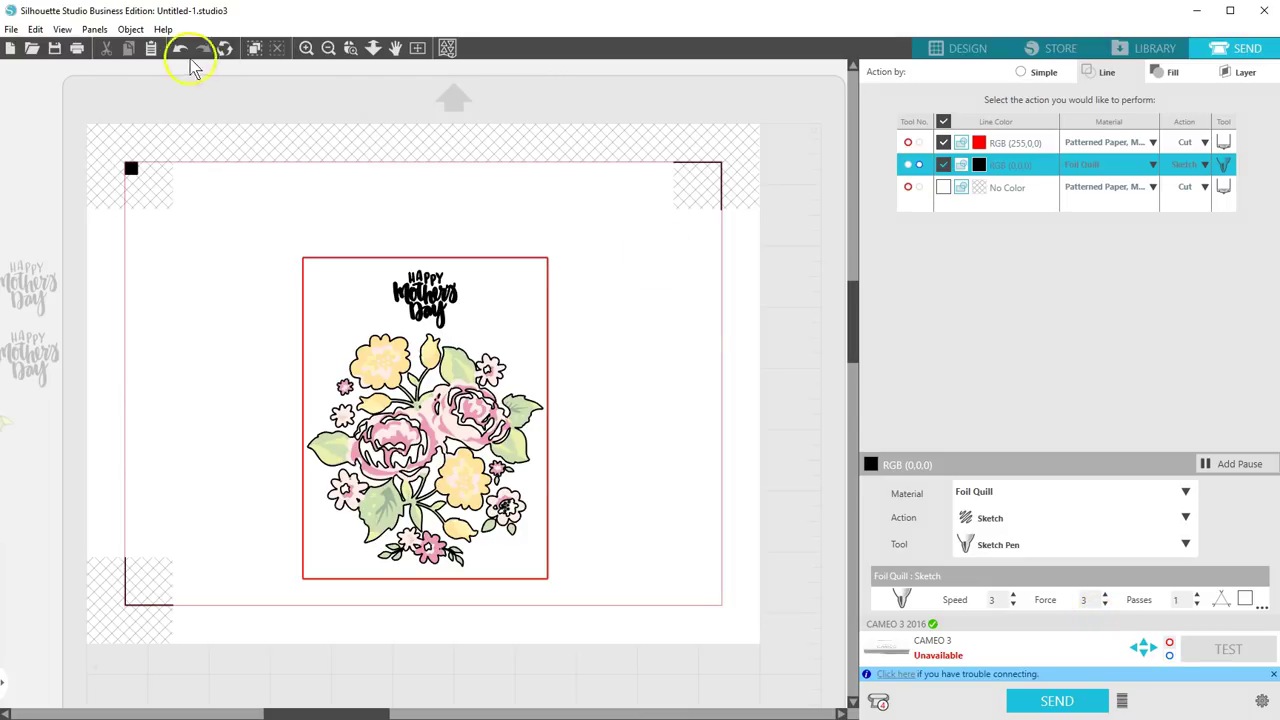
Set the printer's paper source to Rear Paper Feed Slot for printing the card
left_click(79, 52)
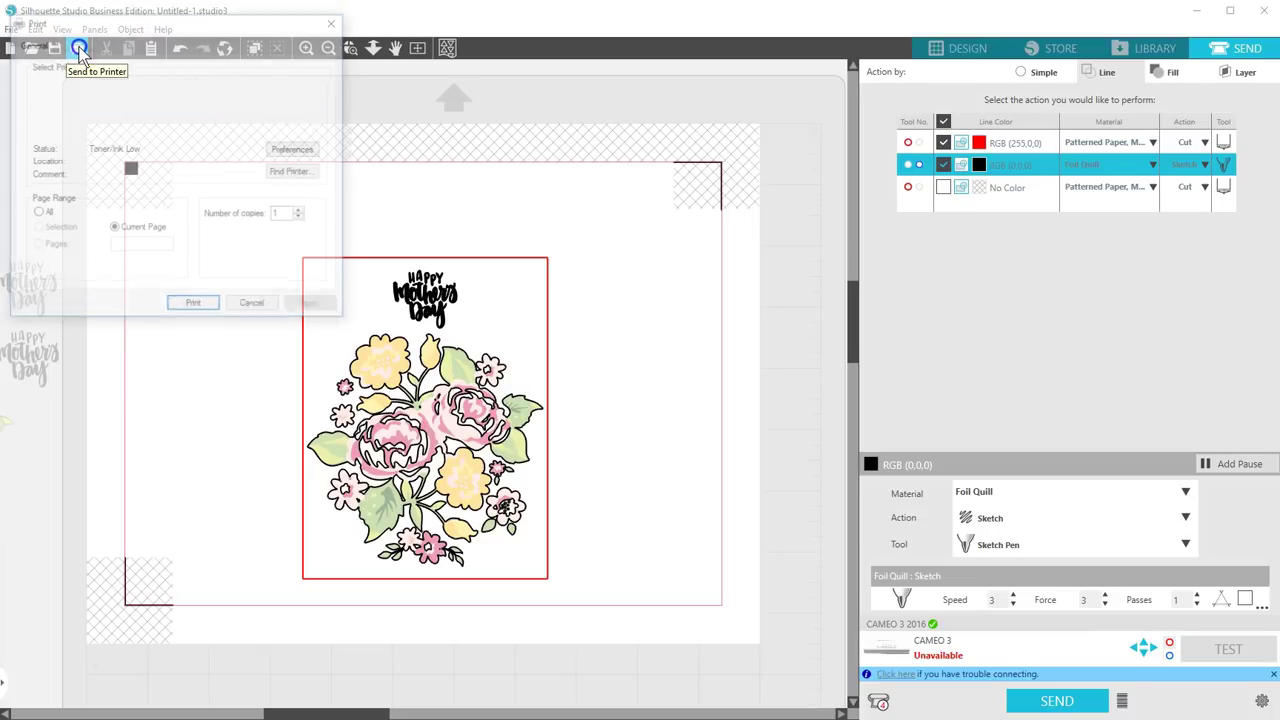
left_click(296, 150)
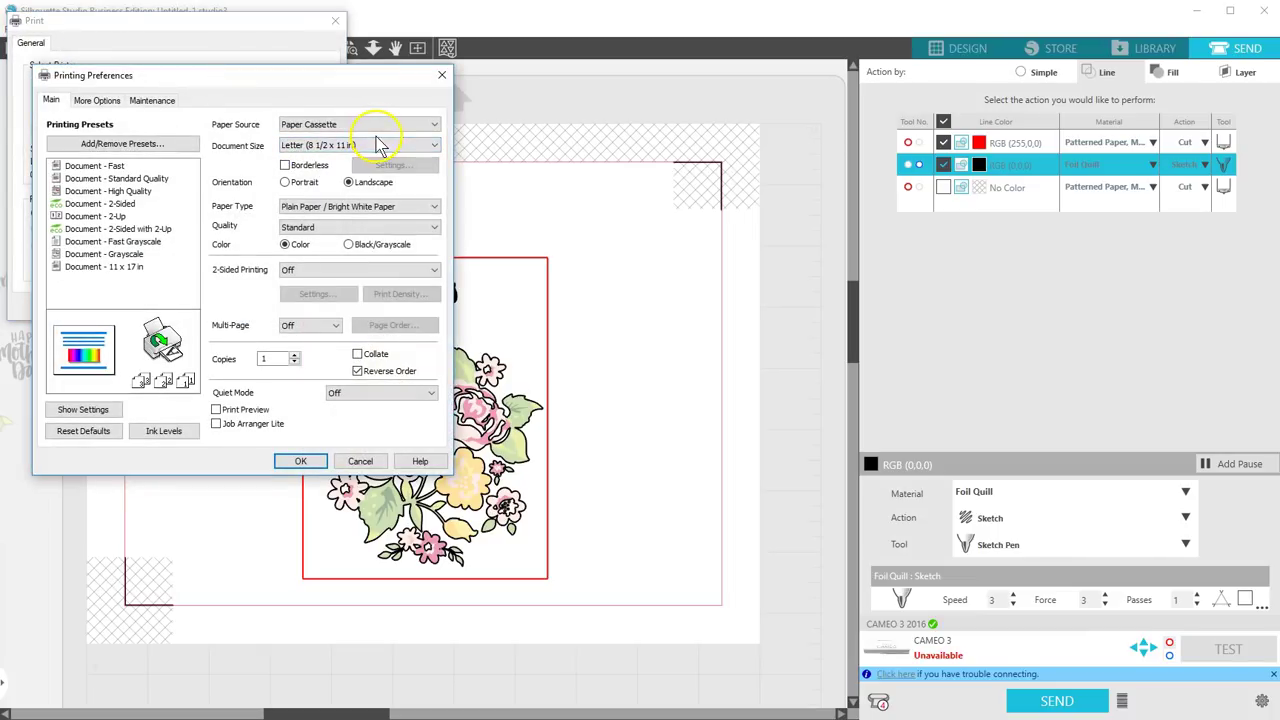
left_click(437, 126)
left_click(357, 150)
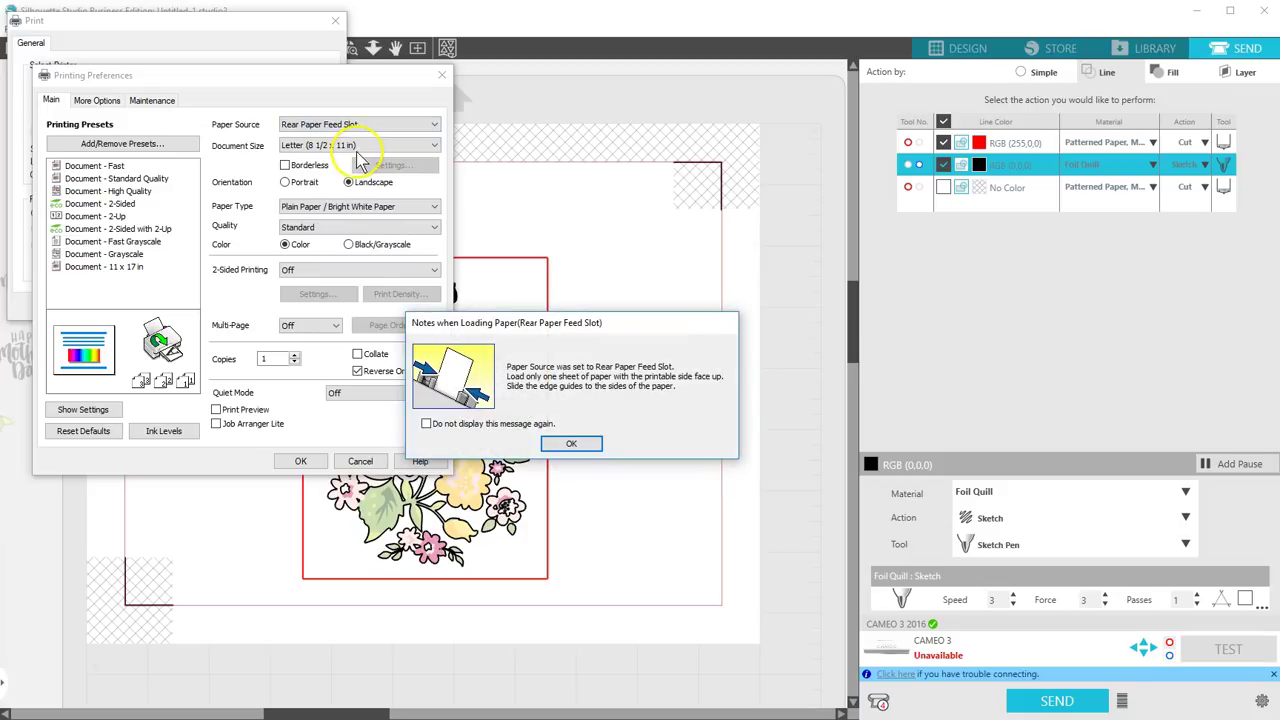
left_click(568, 445)
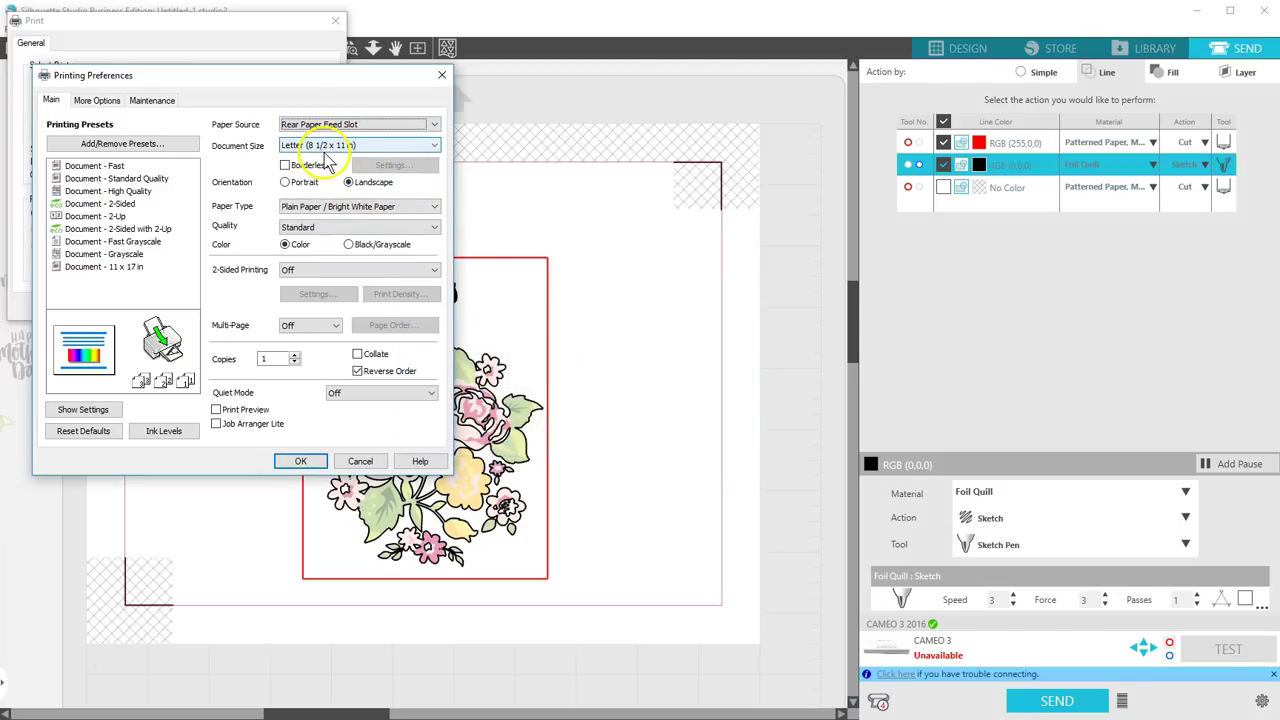
left_click(301, 462)
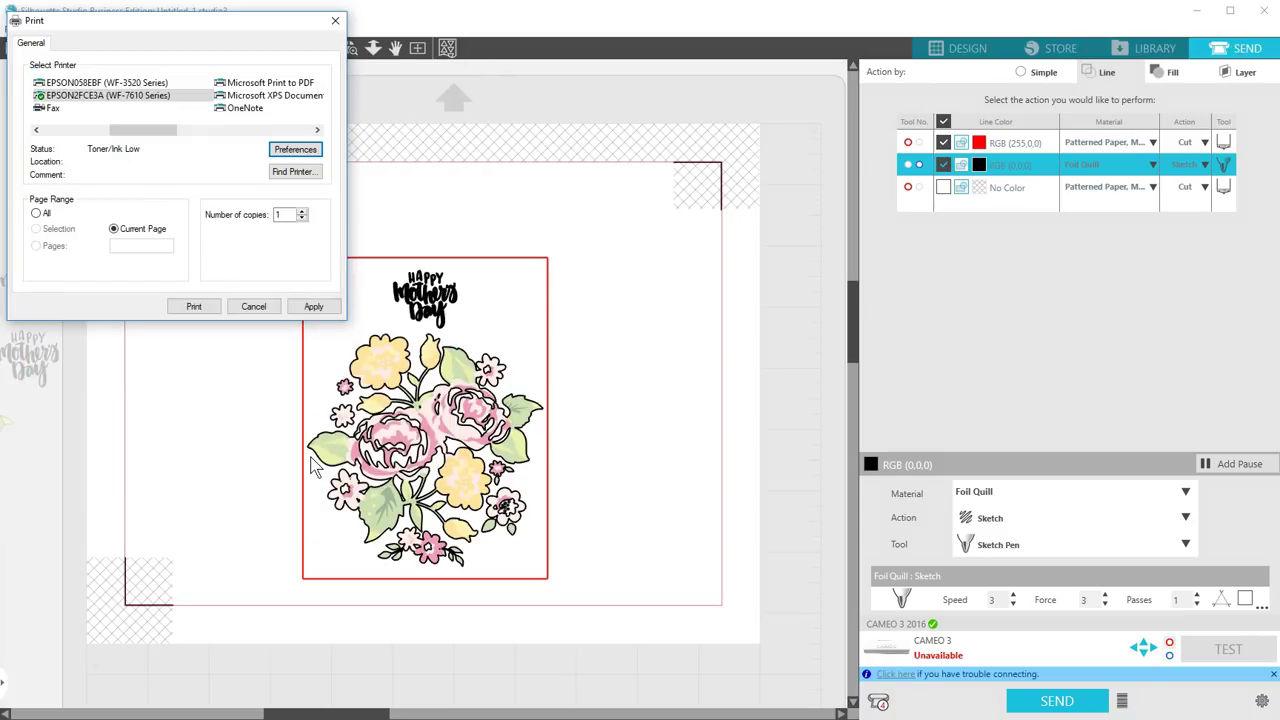
Print the card with registration marks, then uncheck the black RGB (0,0,0) Foil Quill line
left_click(200, 308)
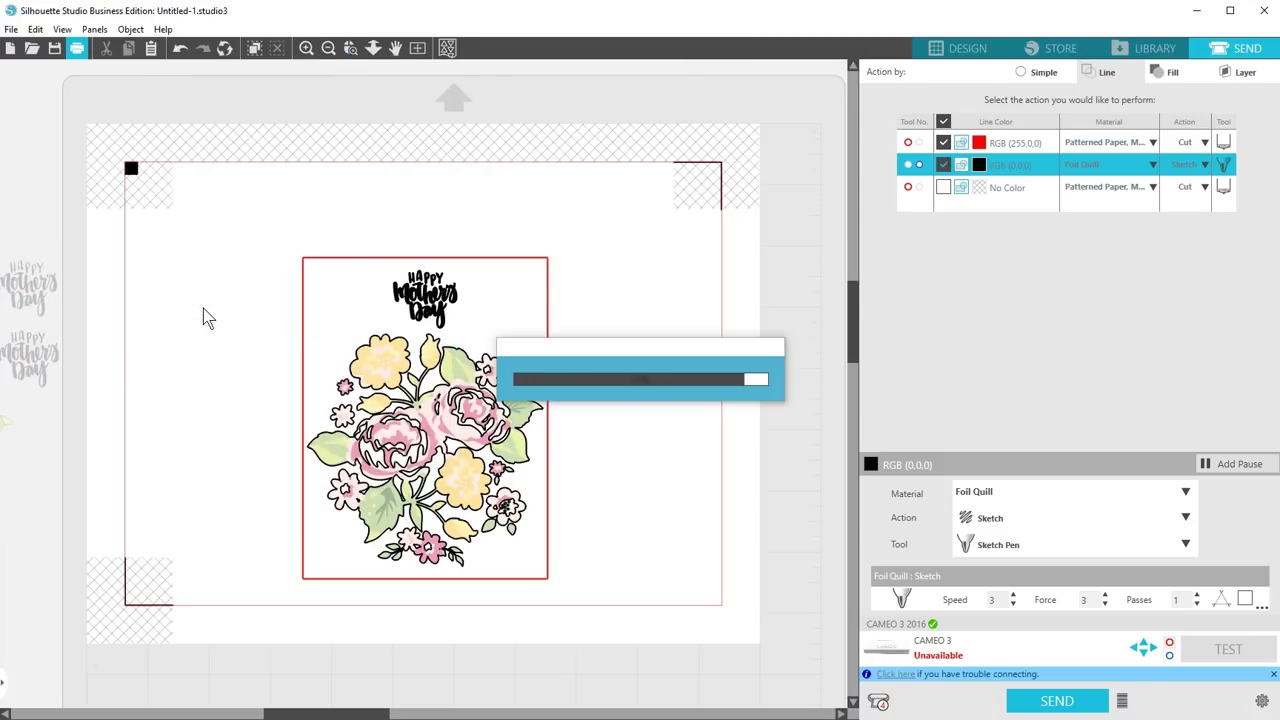
left_click(597, 240)
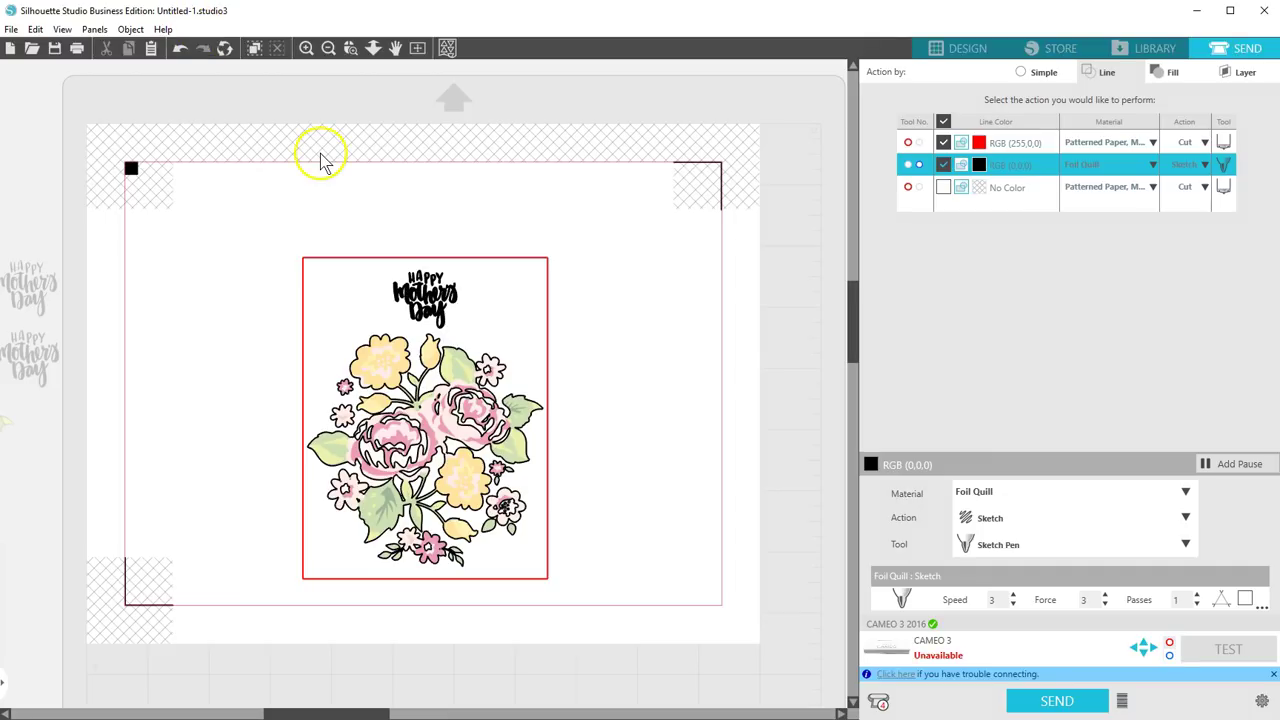
left_click(943, 164)
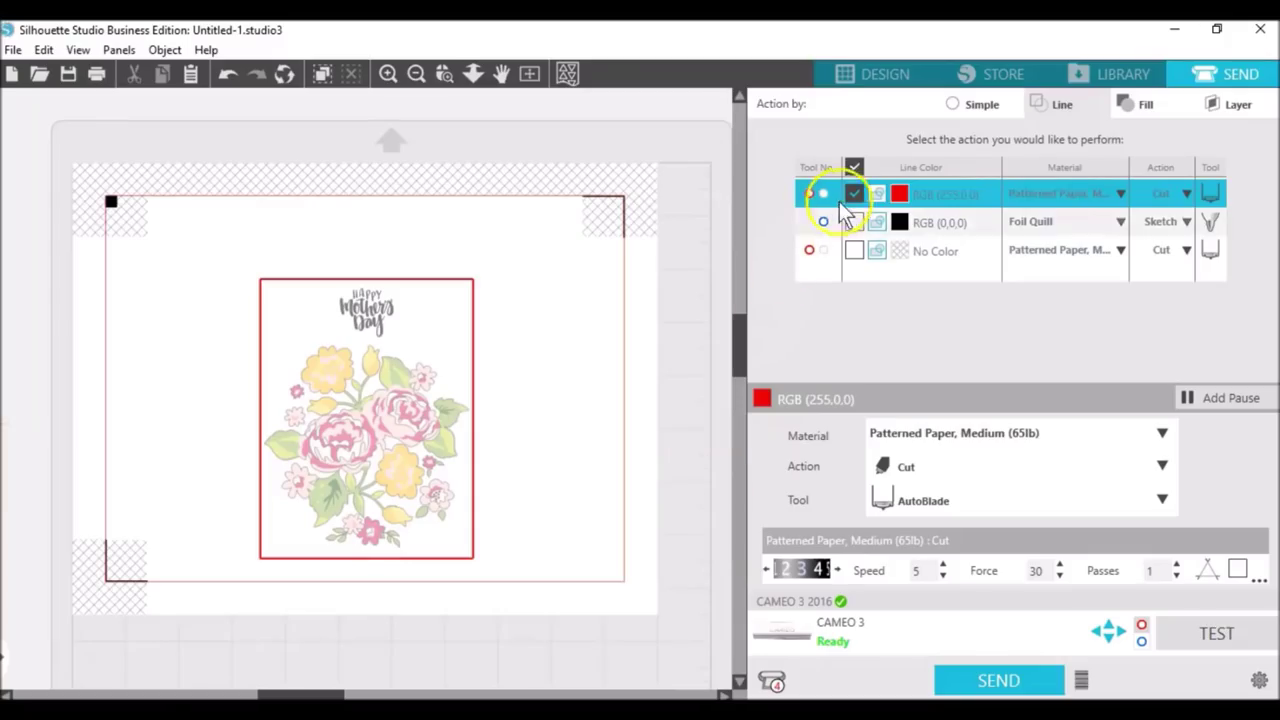
Disable the red cut line, enable the black Foil Quill line, and send the sketch job
left_click(855, 193)
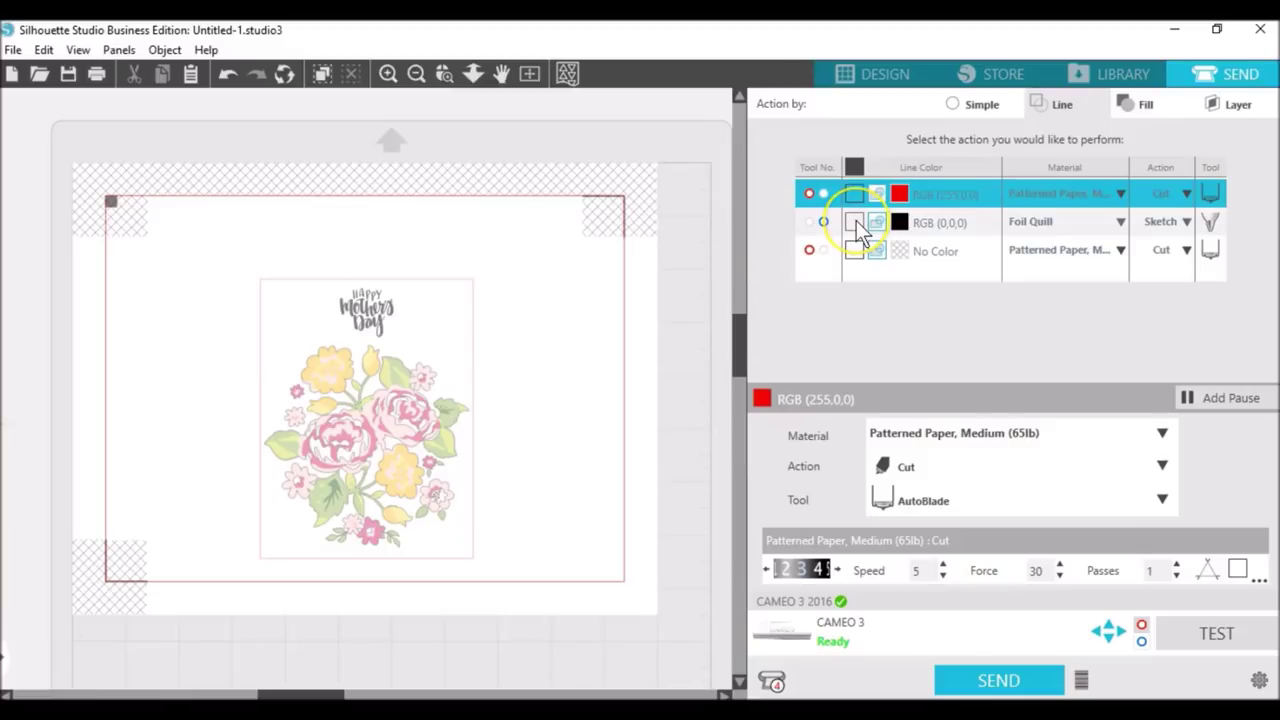
left_click(855, 222)
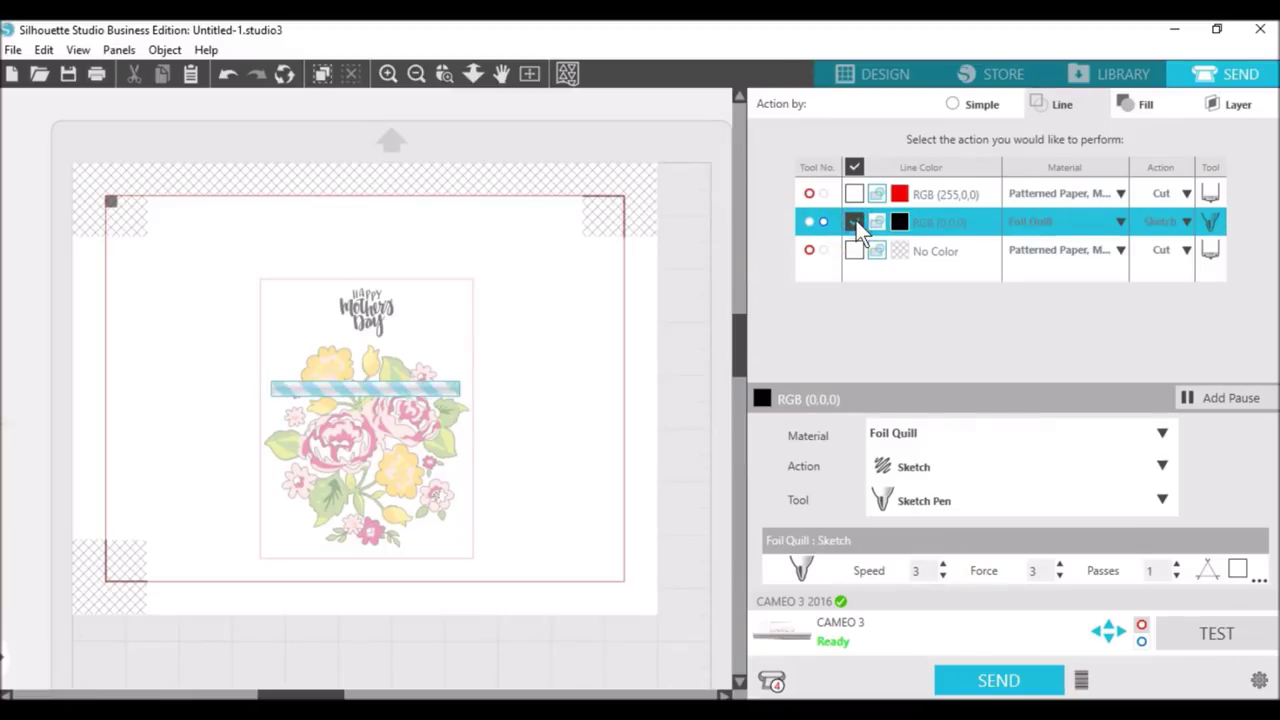
left_click(984, 684)
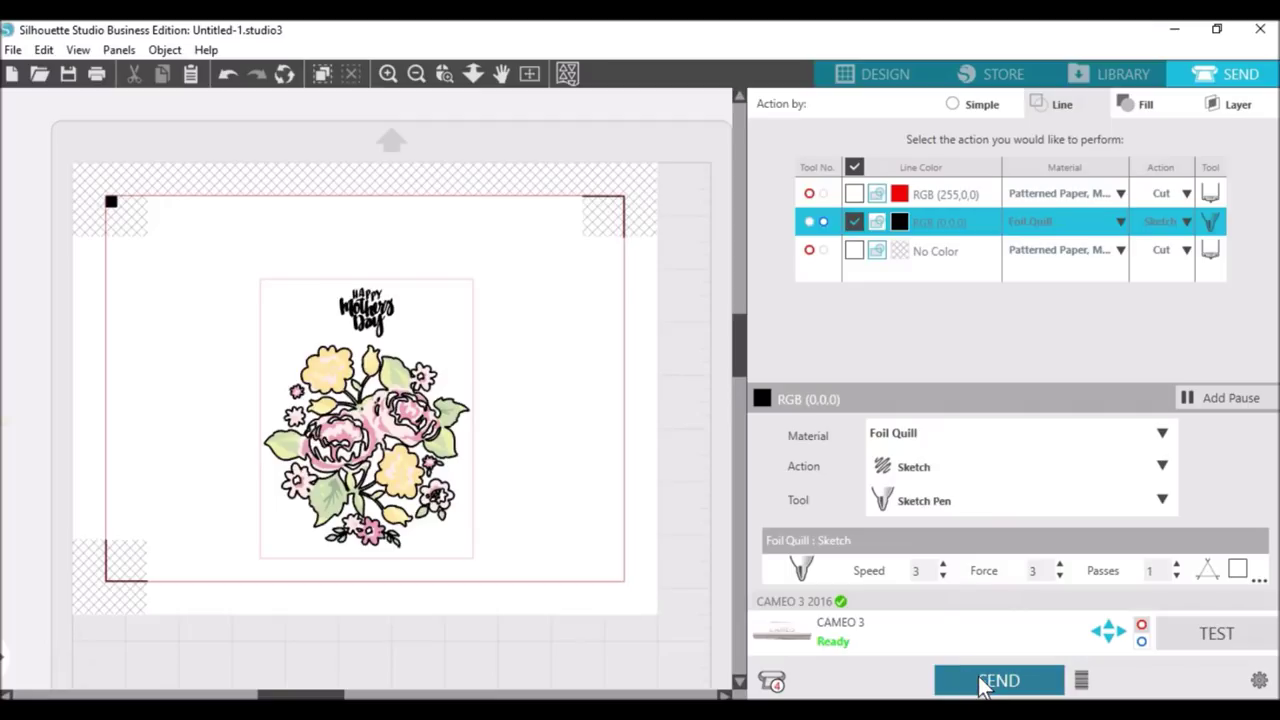